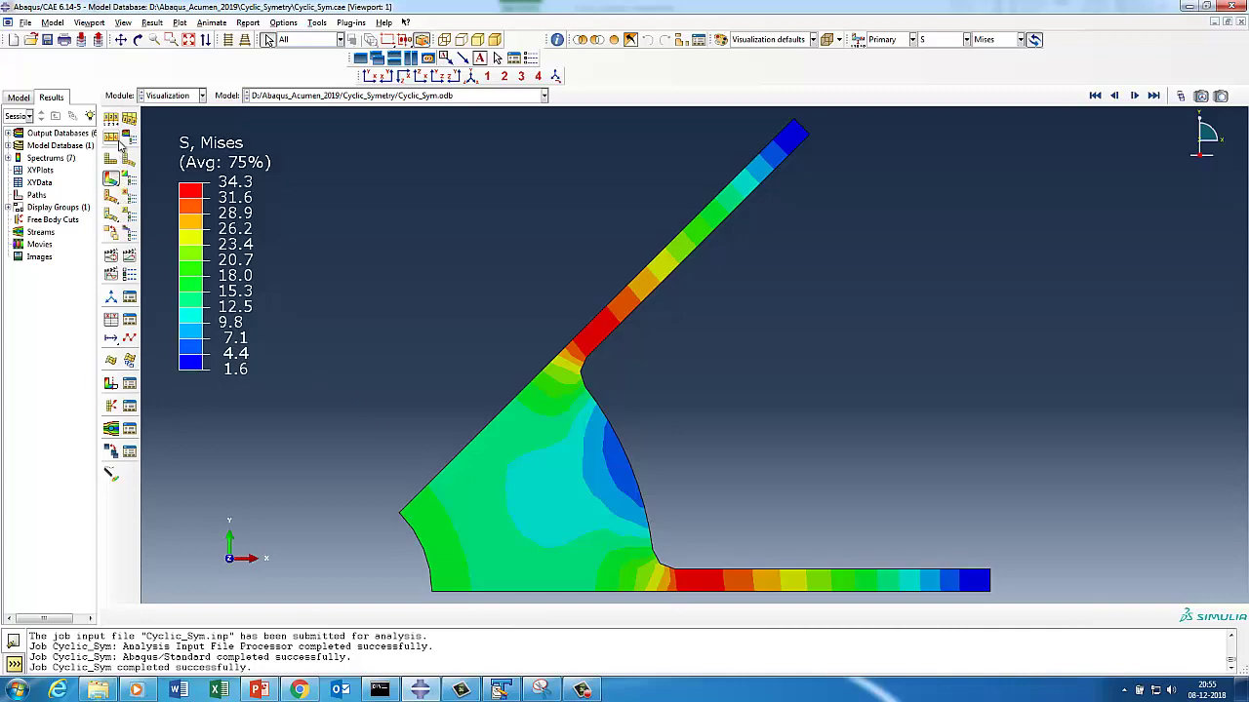
Step: Set the results display to a circular pattern of 8 about the Z axis over 360 degrees
click(130, 137)
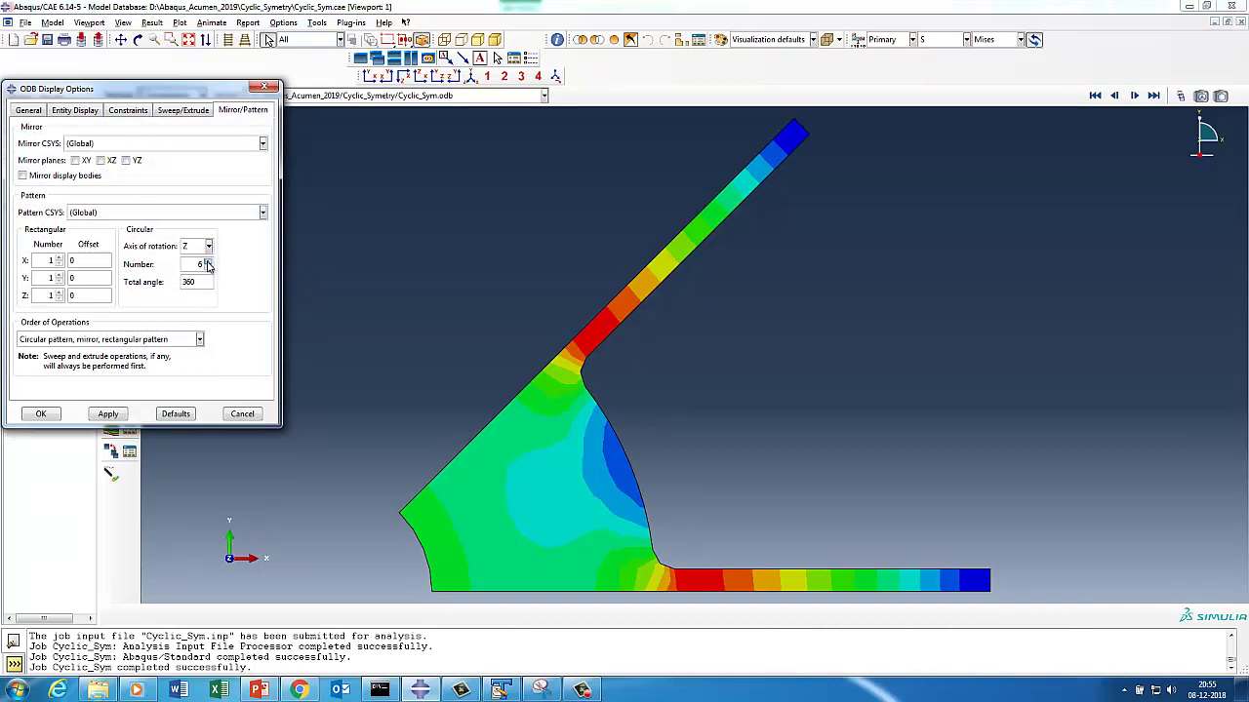
click(107, 418)
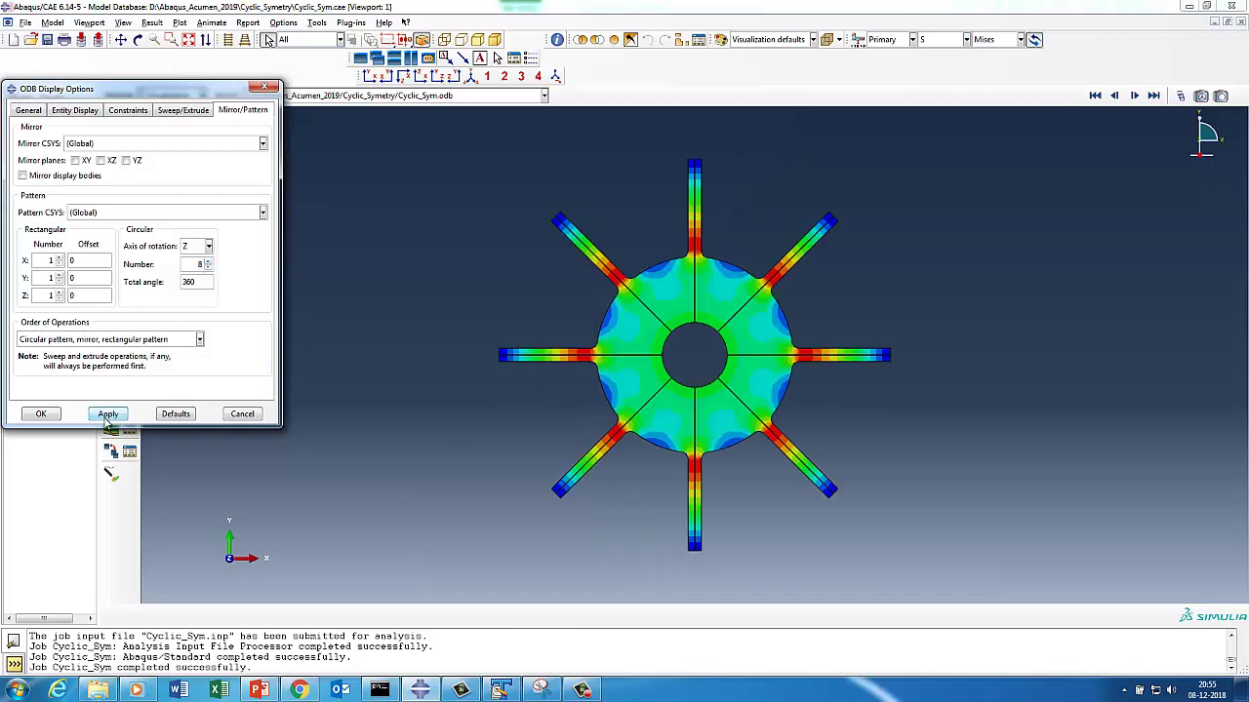
click(41, 415)
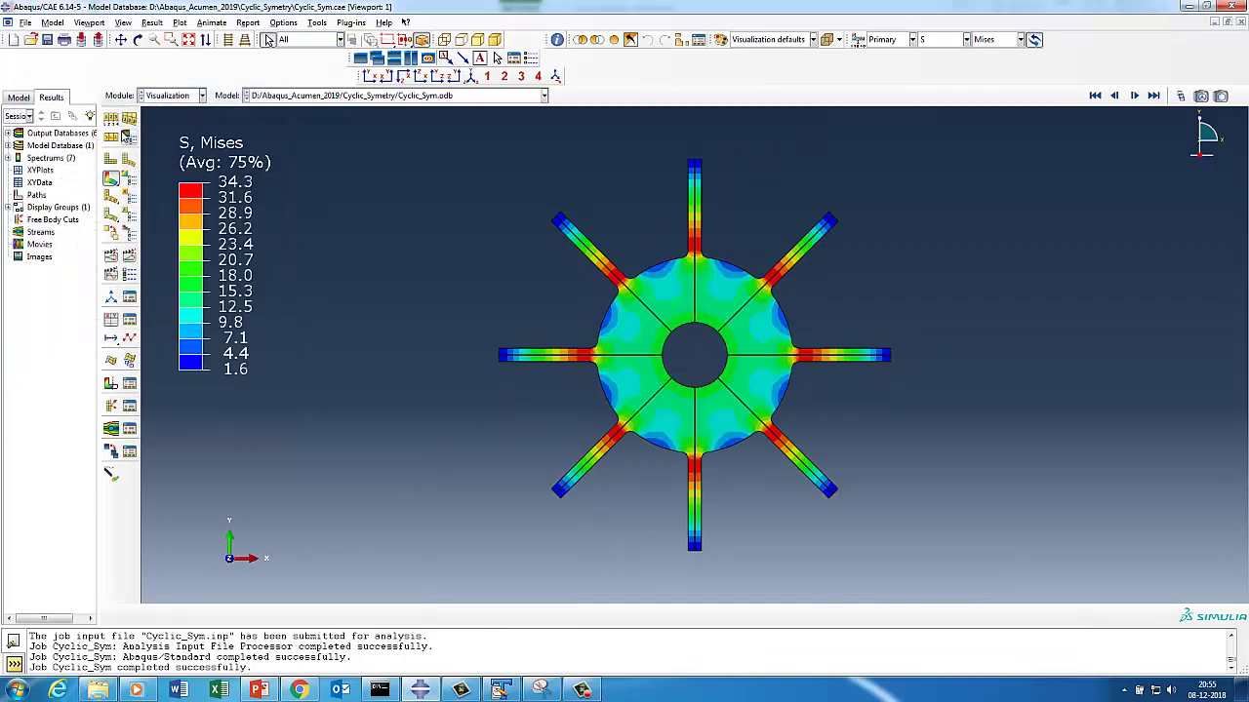
Step: Set the circular display pattern number back to 1 so only the single sector is plotted
click(129, 118)
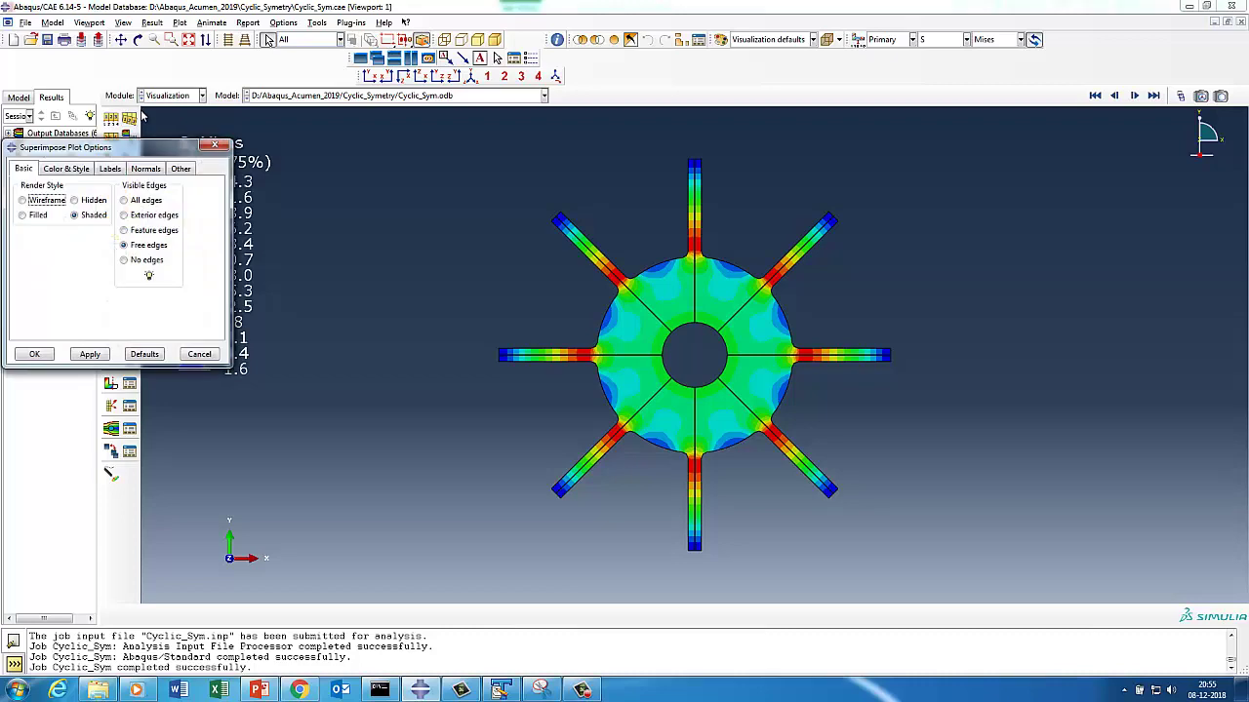
click(198, 354)
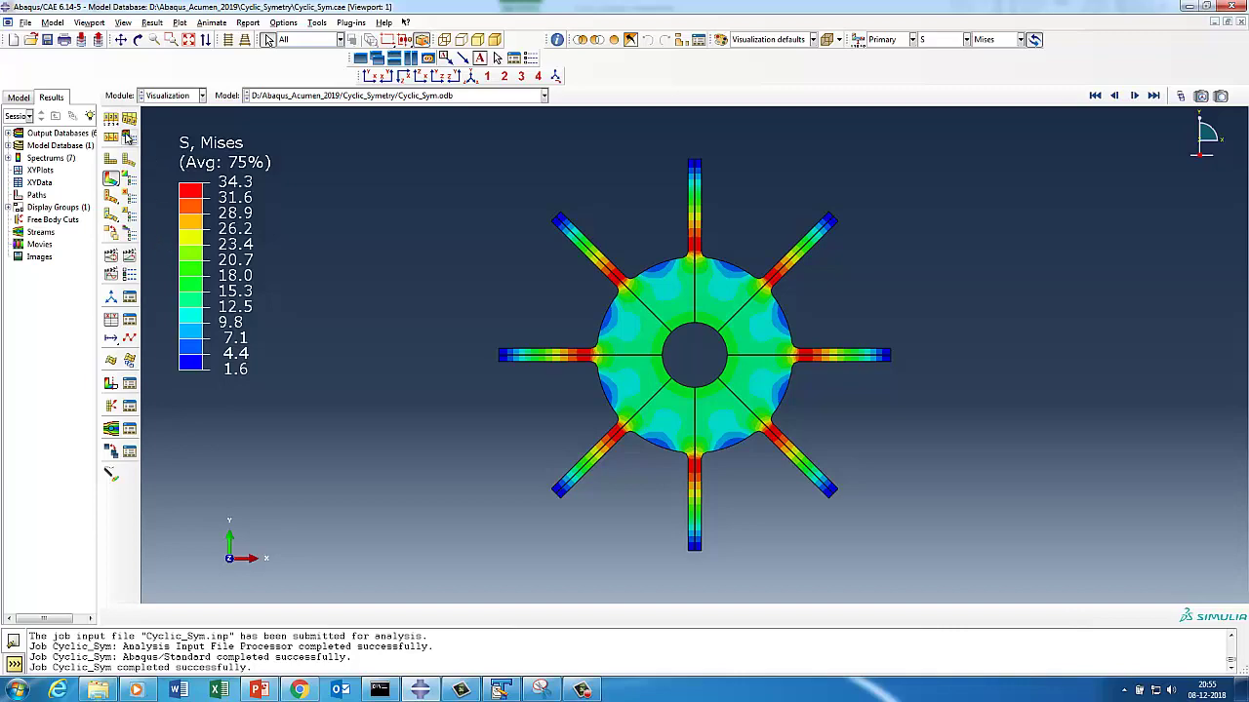
click(129, 137)
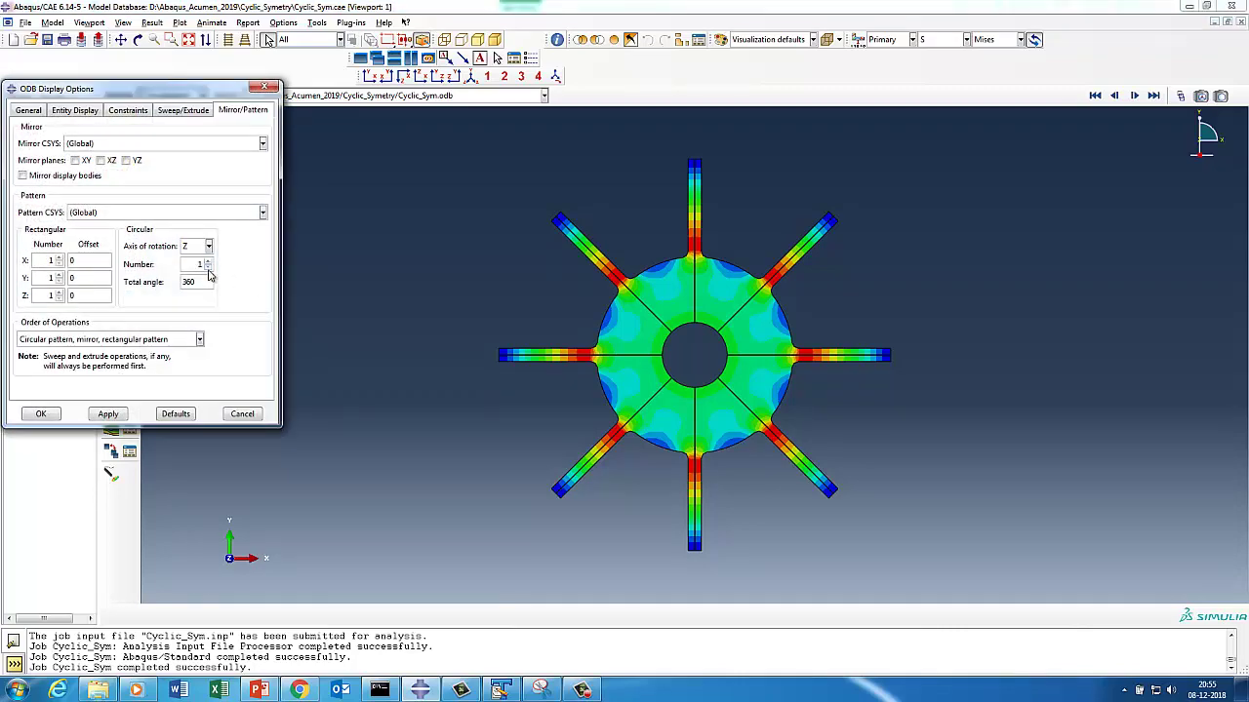
click(108, 413)
click(41, 414)
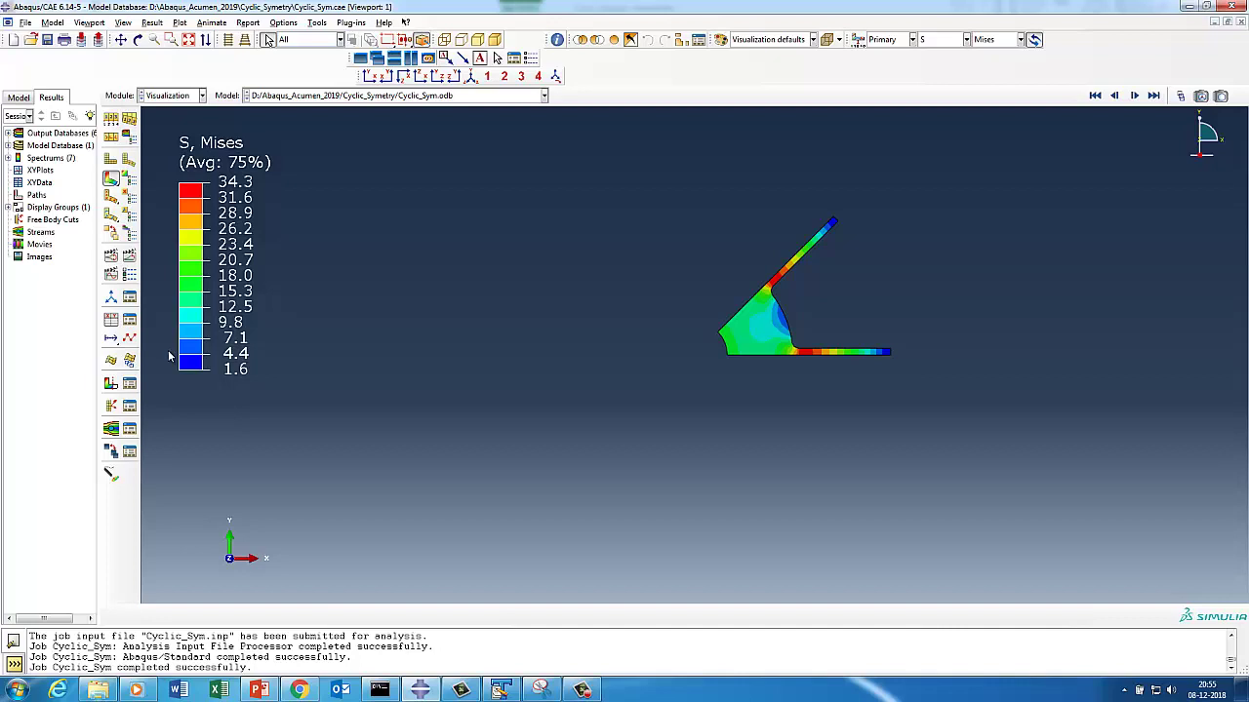
Step: Create a new model database with a Standard/Explicit model
click(24, 24)
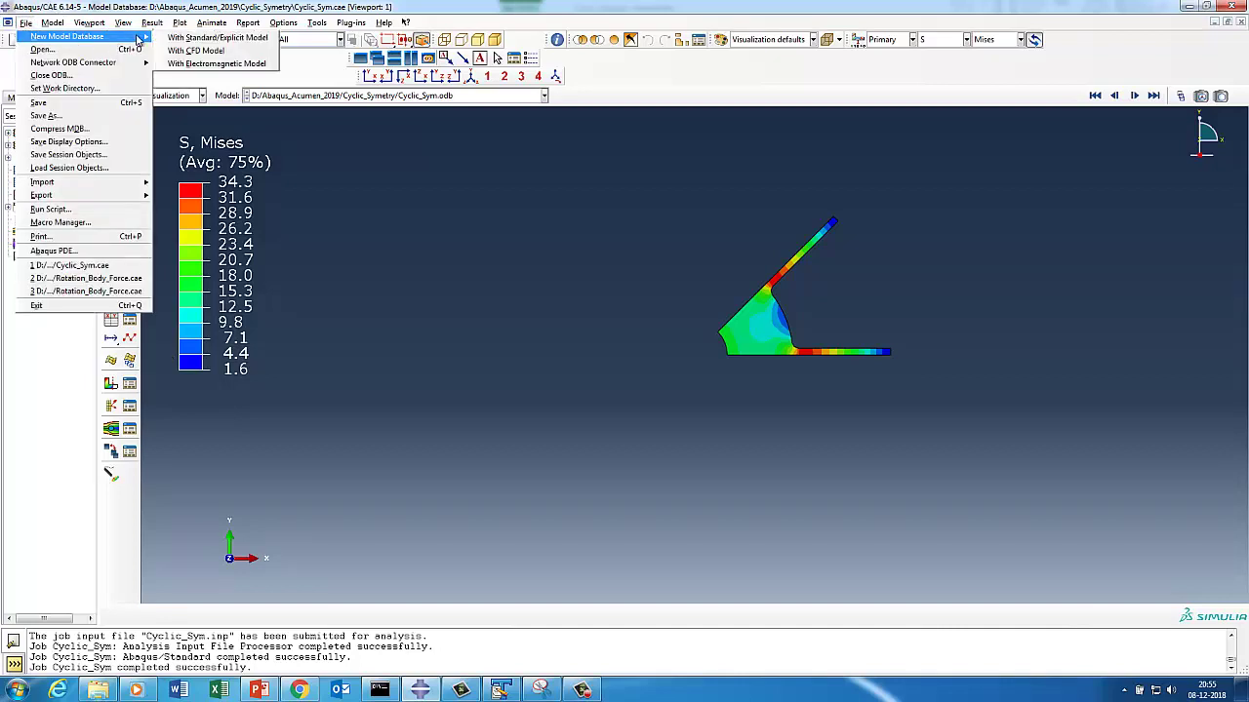
click(39, 311)
click(625, 360)
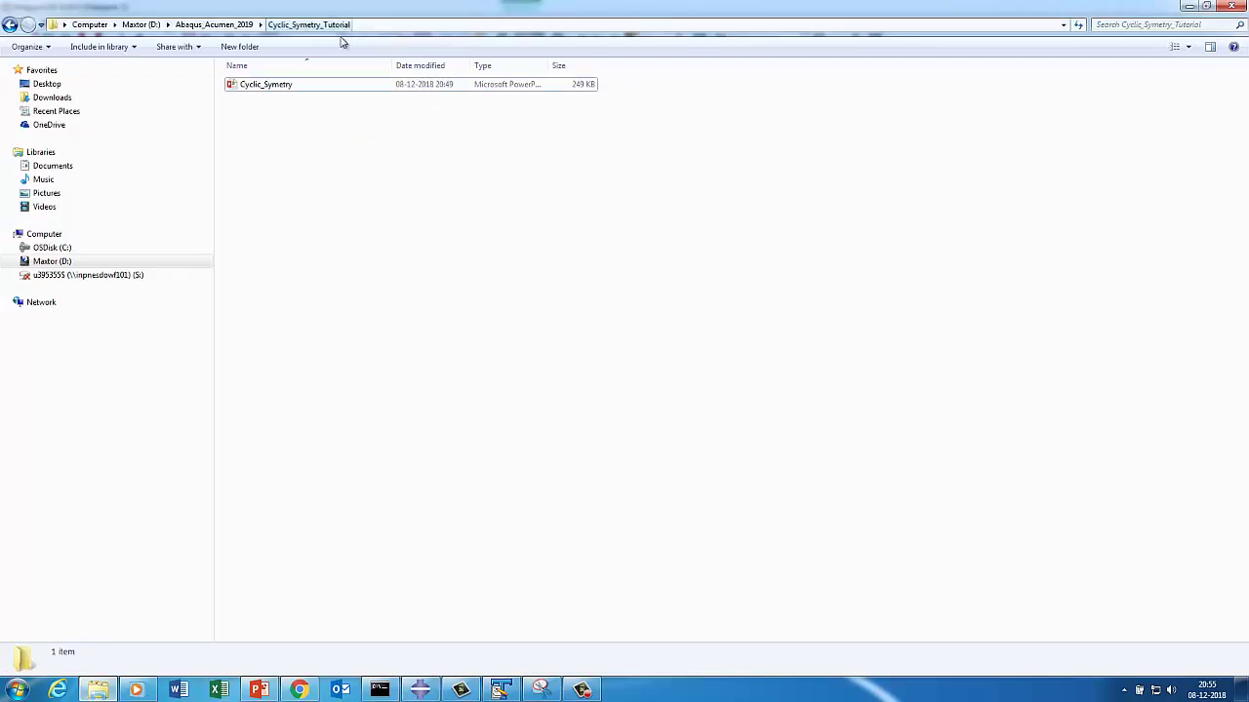
Step: Copy the Cyclic_Symetry_Tutorial folder path from Windows Explorer and set it as the new work directory in Abaqus/CAE
click(375, 25)
right_click(183, 24)
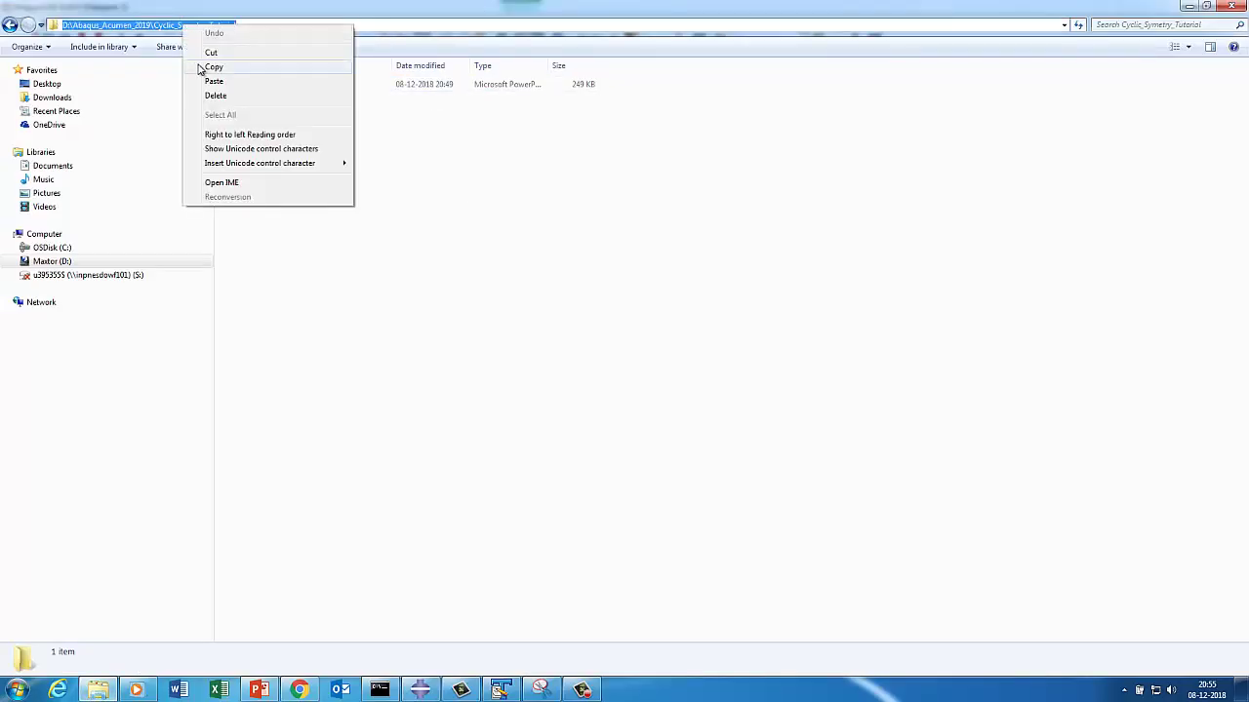
click(210, 64)
click(1188, 6)
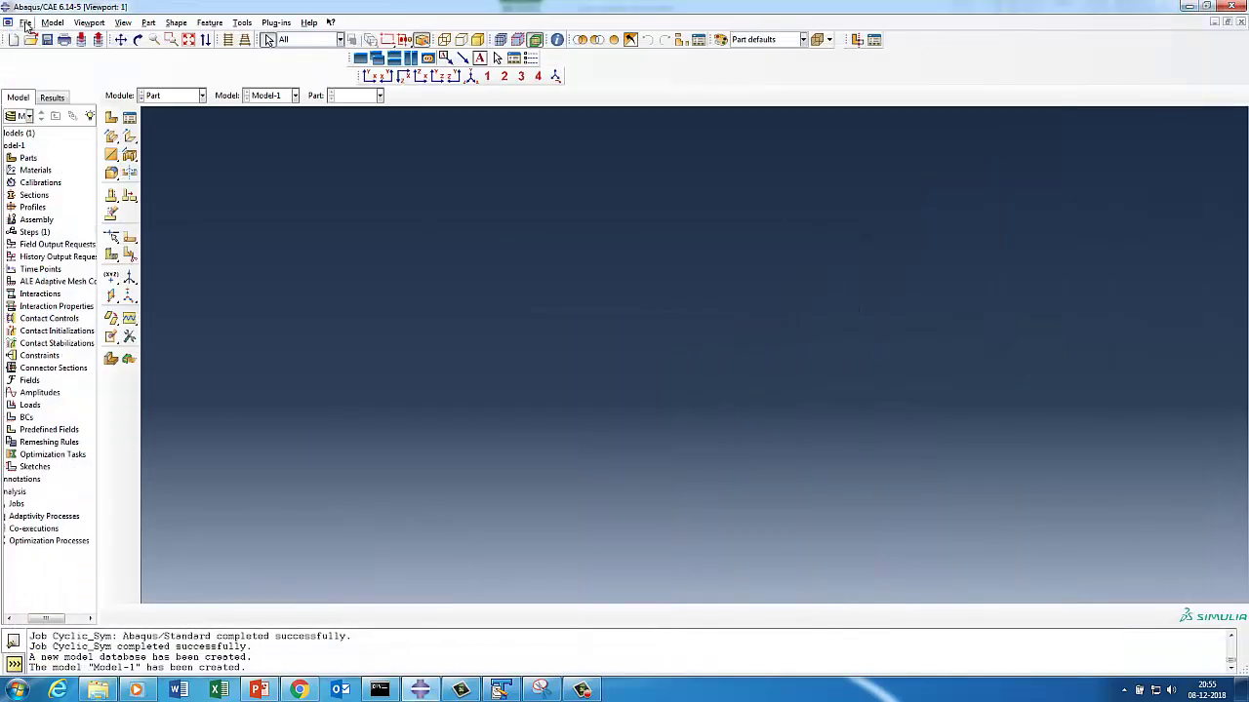
click(25, 21)
click(39, 89)
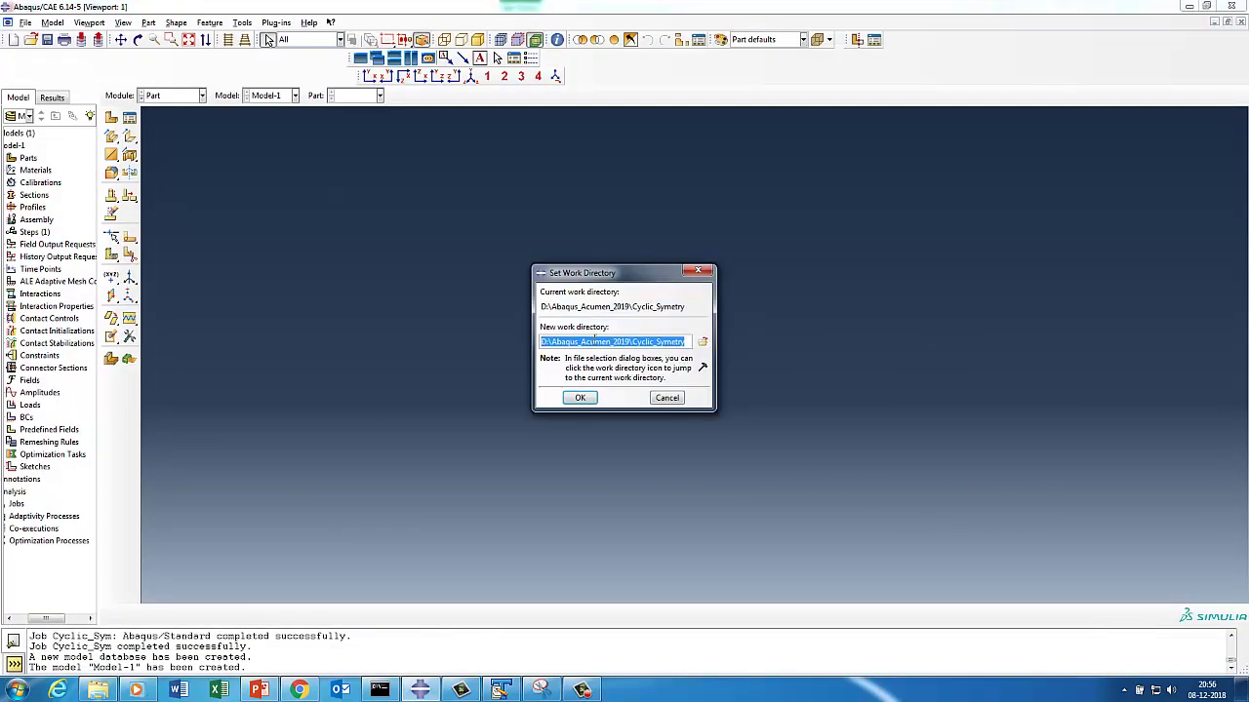
key(ctrl+v)
click(580, 398)
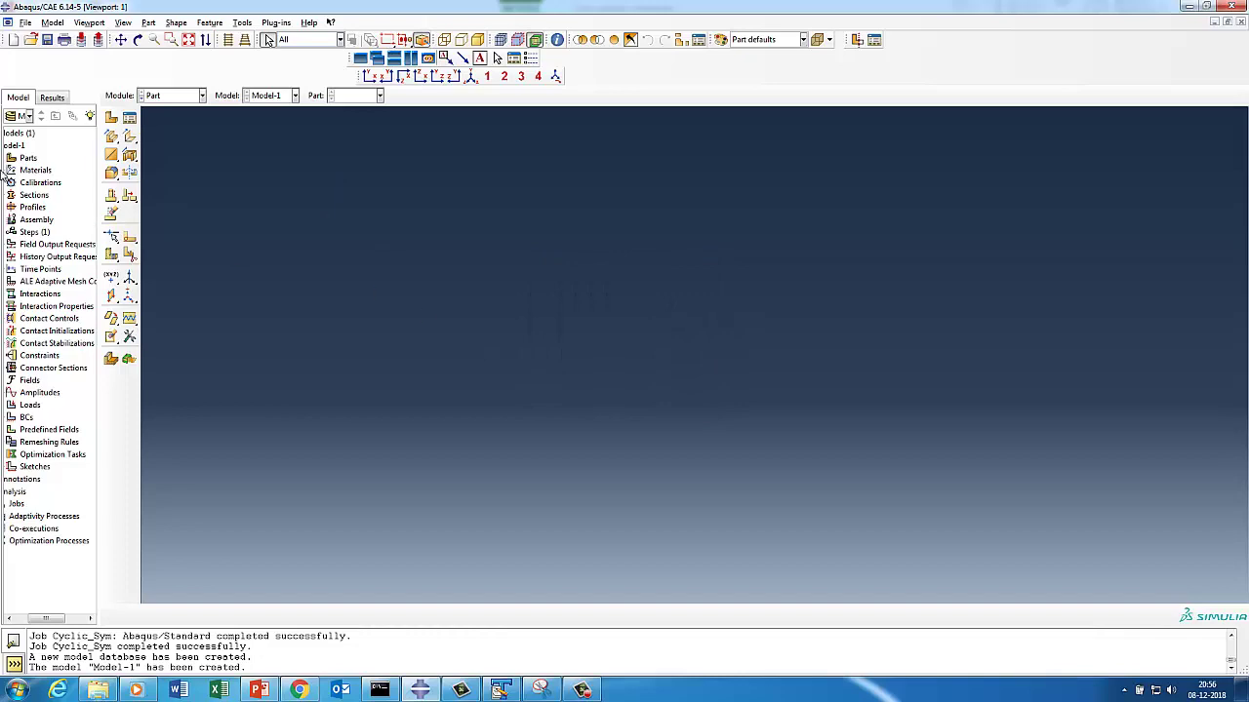
Step: Create a new solid extrusion part and place sketch points at the origin and along the positive X axis
right_click(29, 160)
click(54, 179)
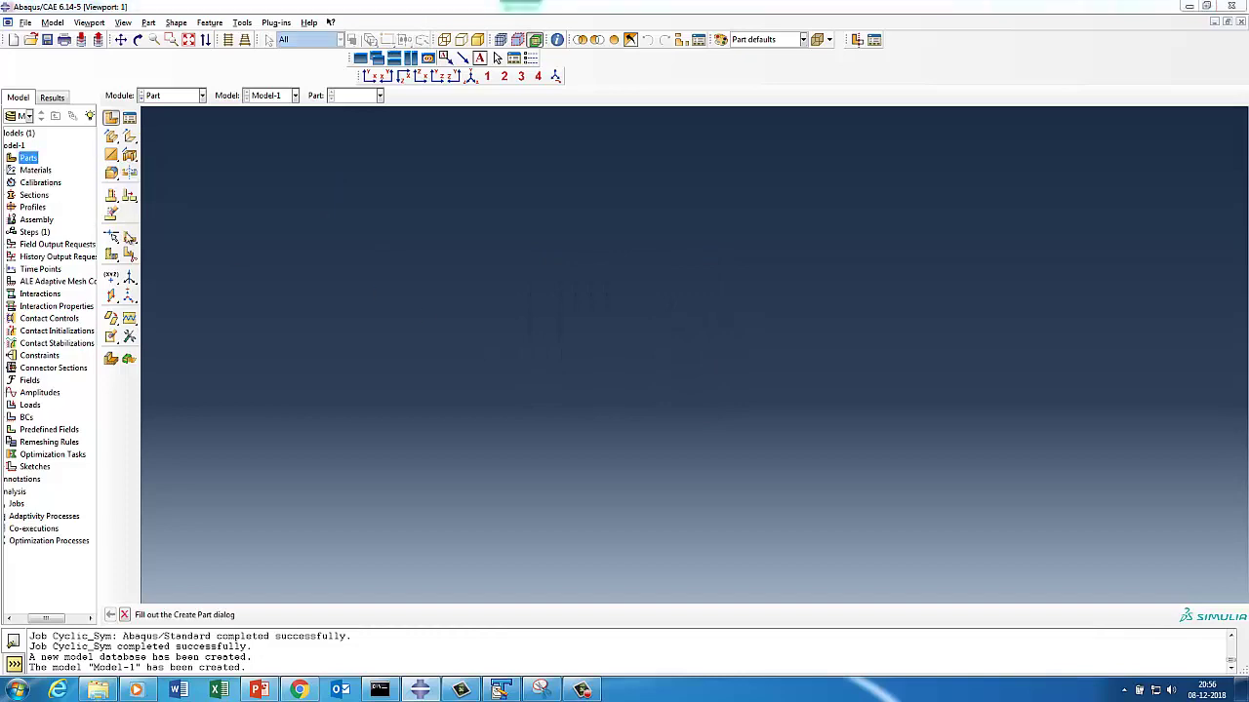
drag(68, 69, 492, 117)
click(464, 407)
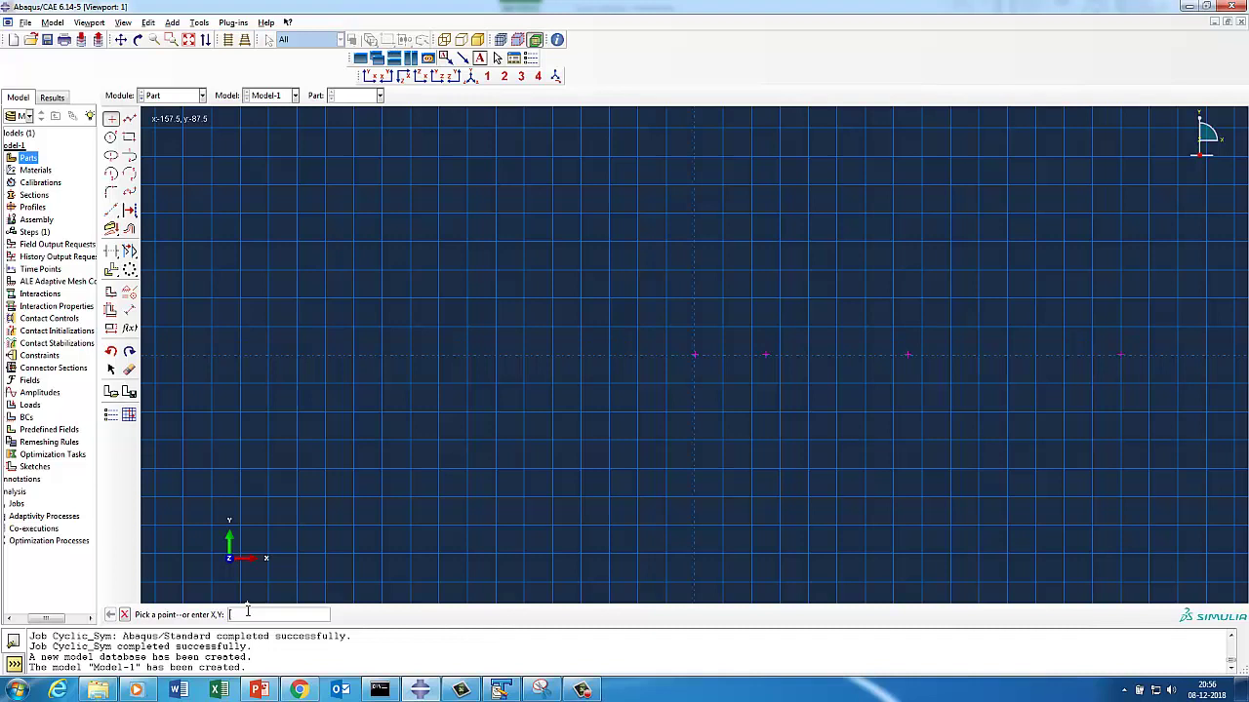
Step: Sketch two concentric circles centred on the origin, the inner through the nearest X-axis point and the outer through the point at X 75
click(110, 137)
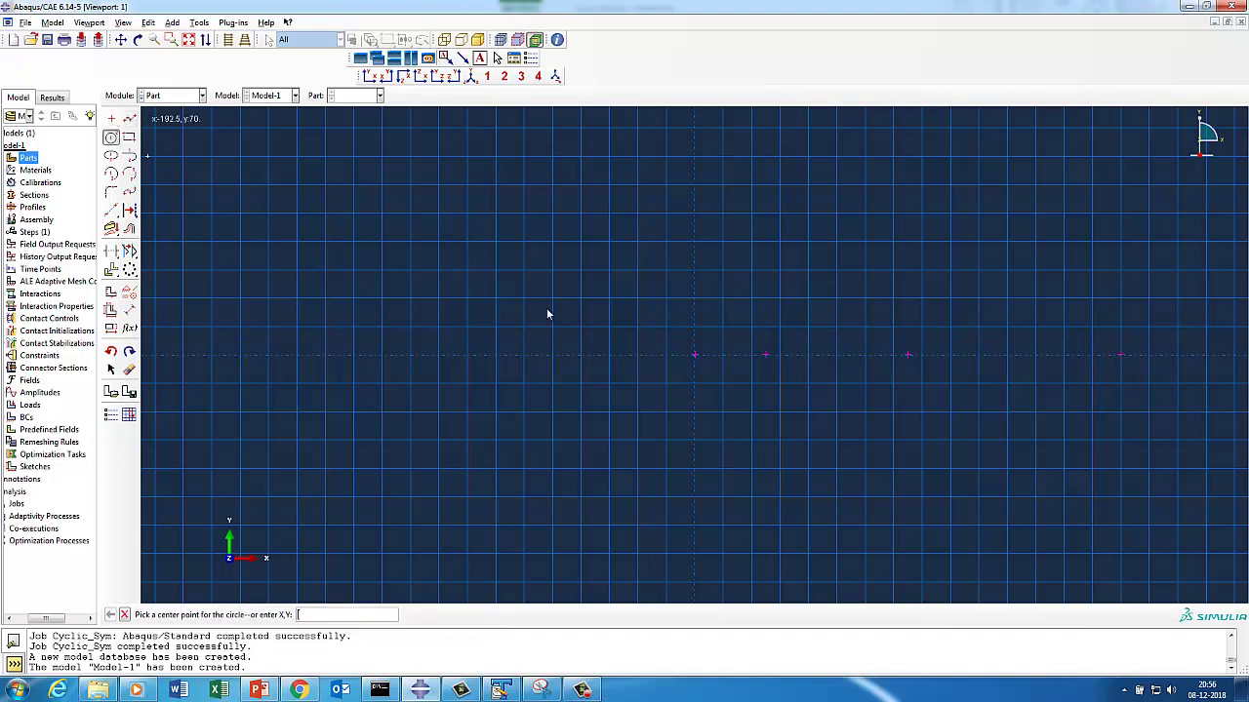
click(695, 355)
click(766, 357)
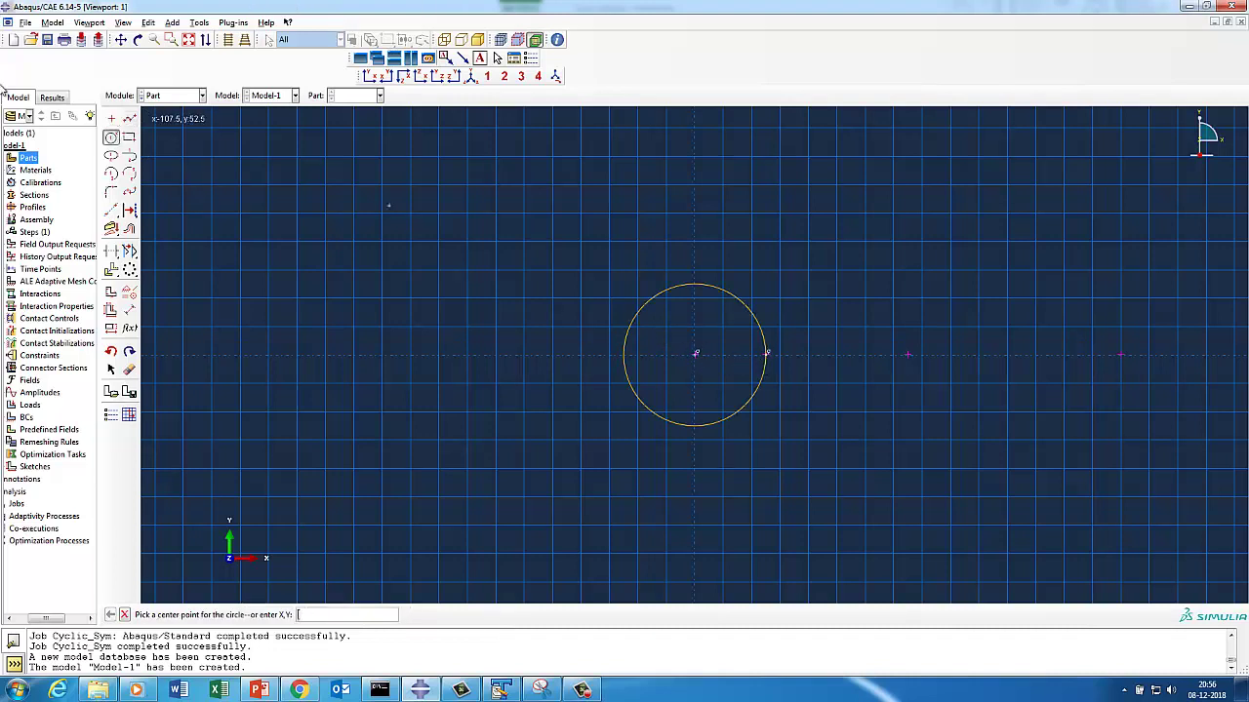
click(110, 138)
click(111, 138)
click(696, 355)
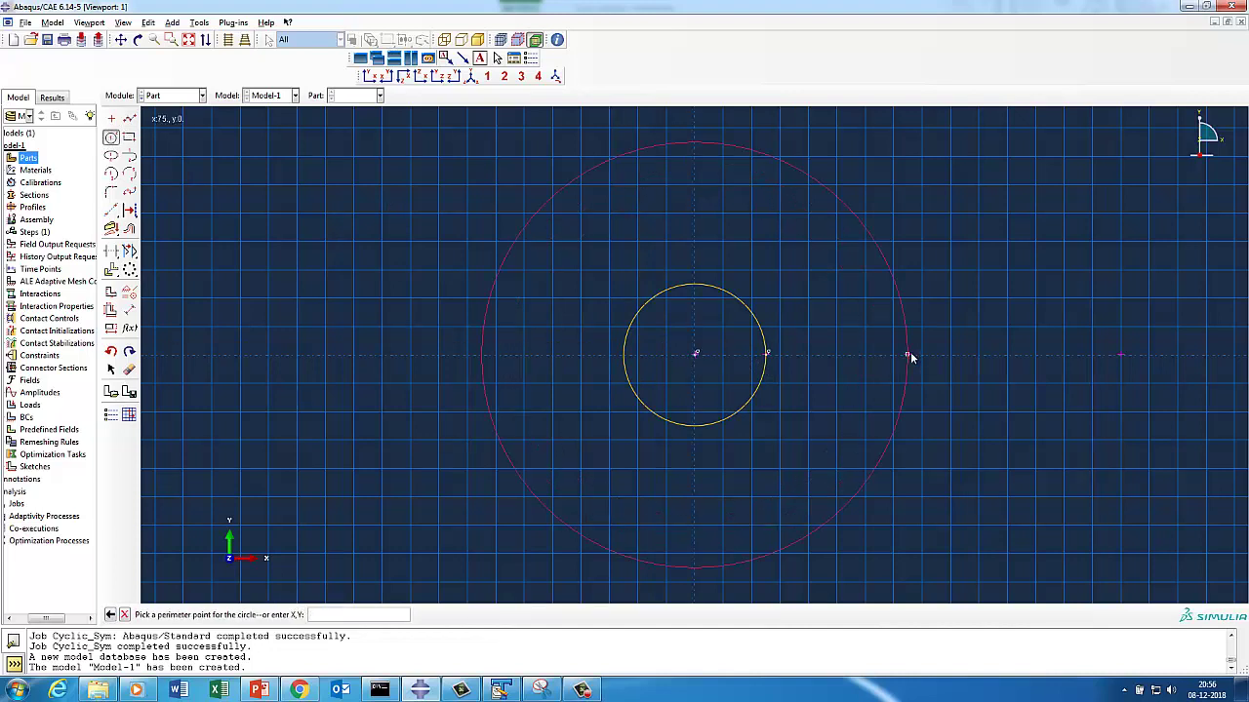
click(908, 354)
Step: Add helper points for the spoke corners and draw a thin rectangle from just above the origin to (150, -5)
click(111, 118)
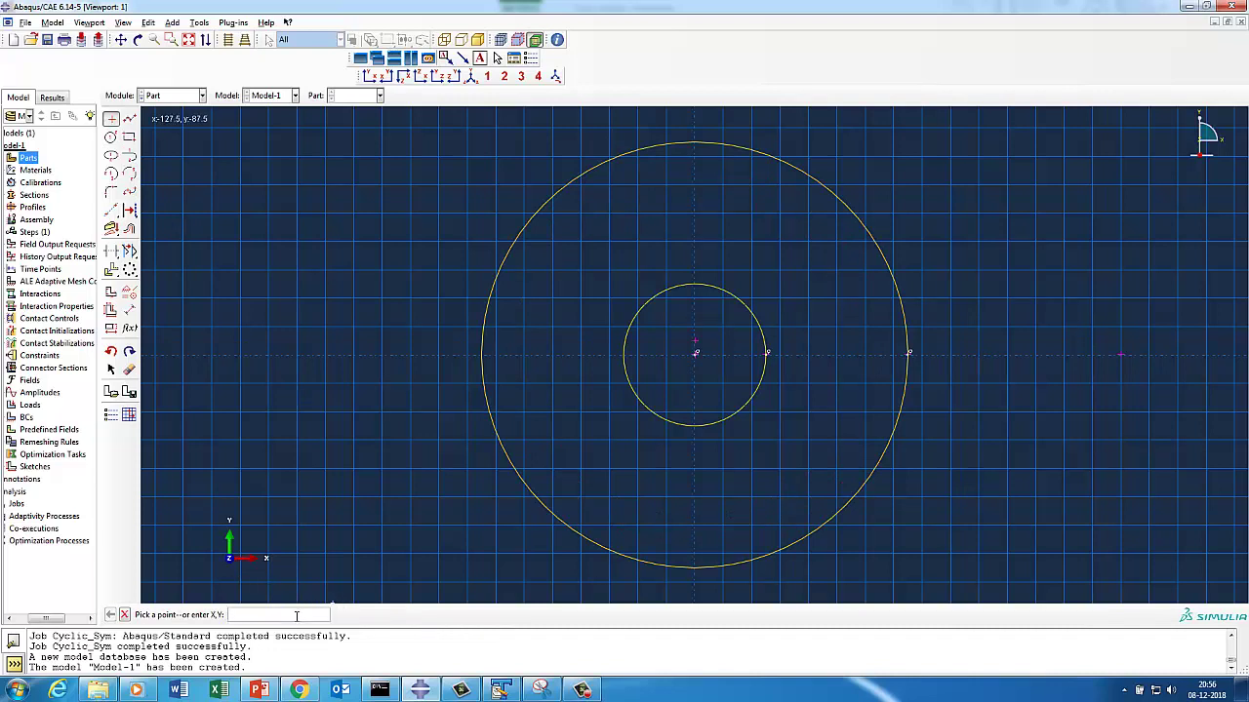
text(150,0)
key(Return)
click(128, 137)
click(694, 343)
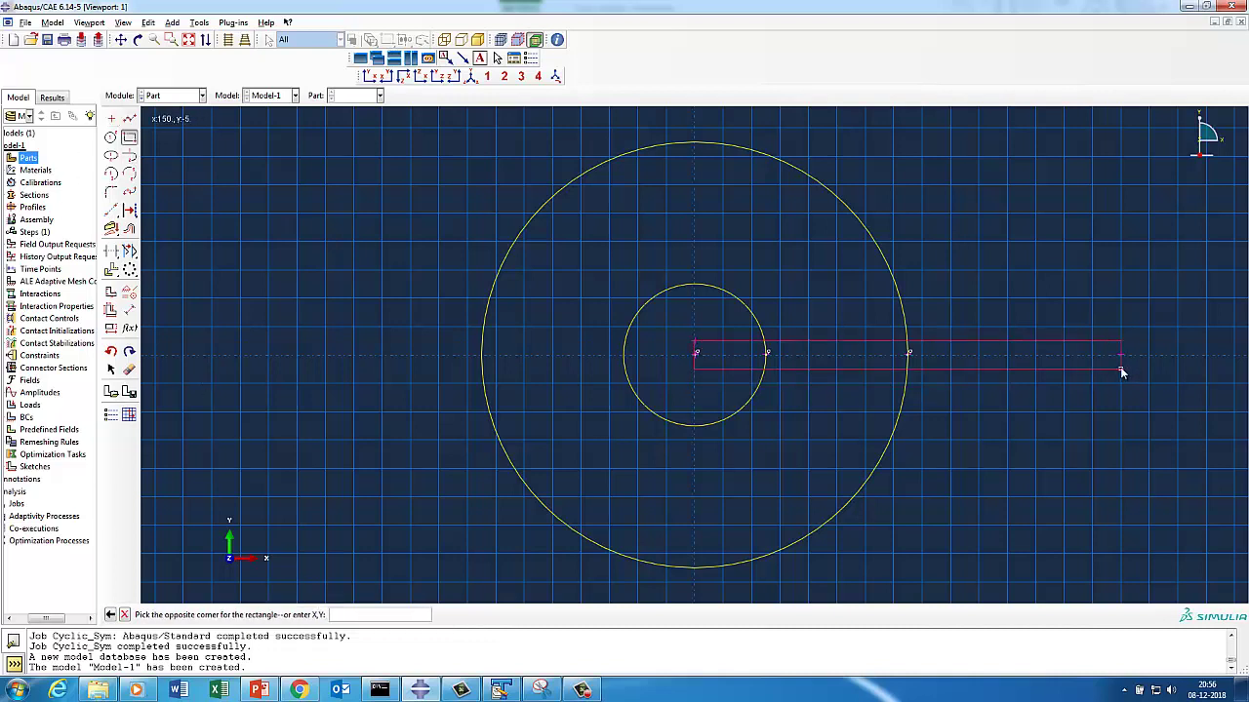
click(1121, 369)
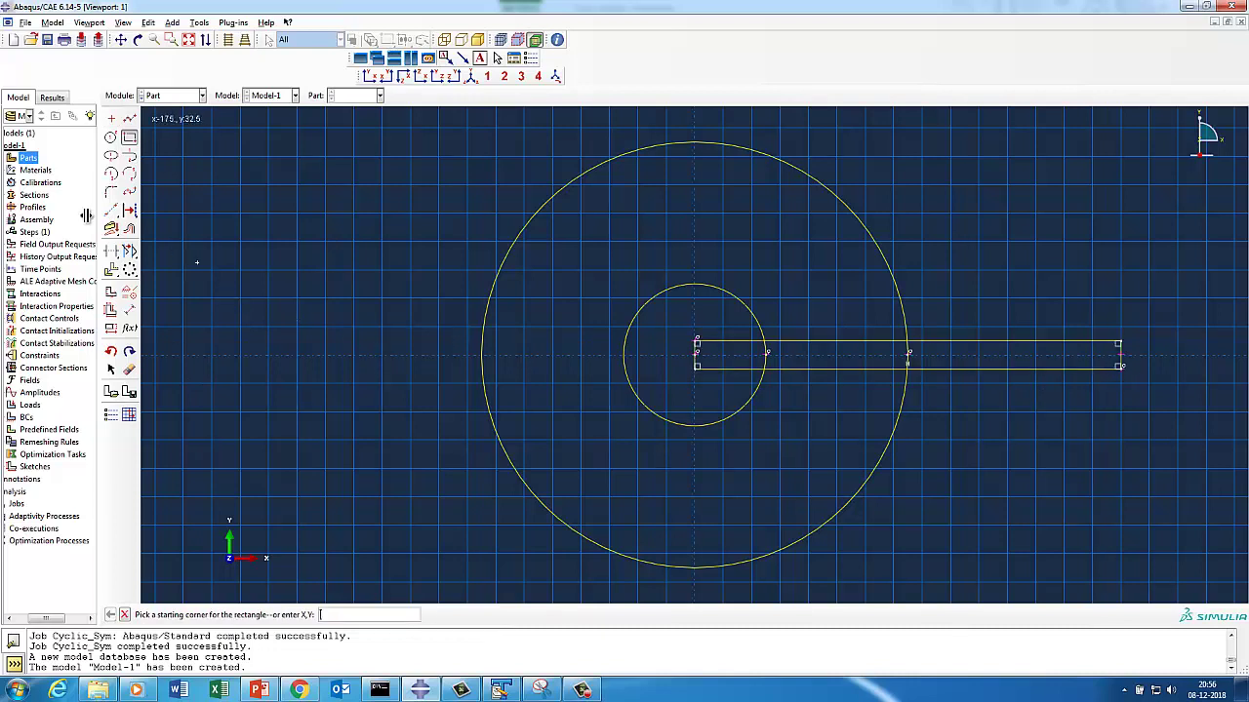
Step: Trim away all rectangle segments inside the outer circle, keeping only the spoke outside it
click(111, 252)
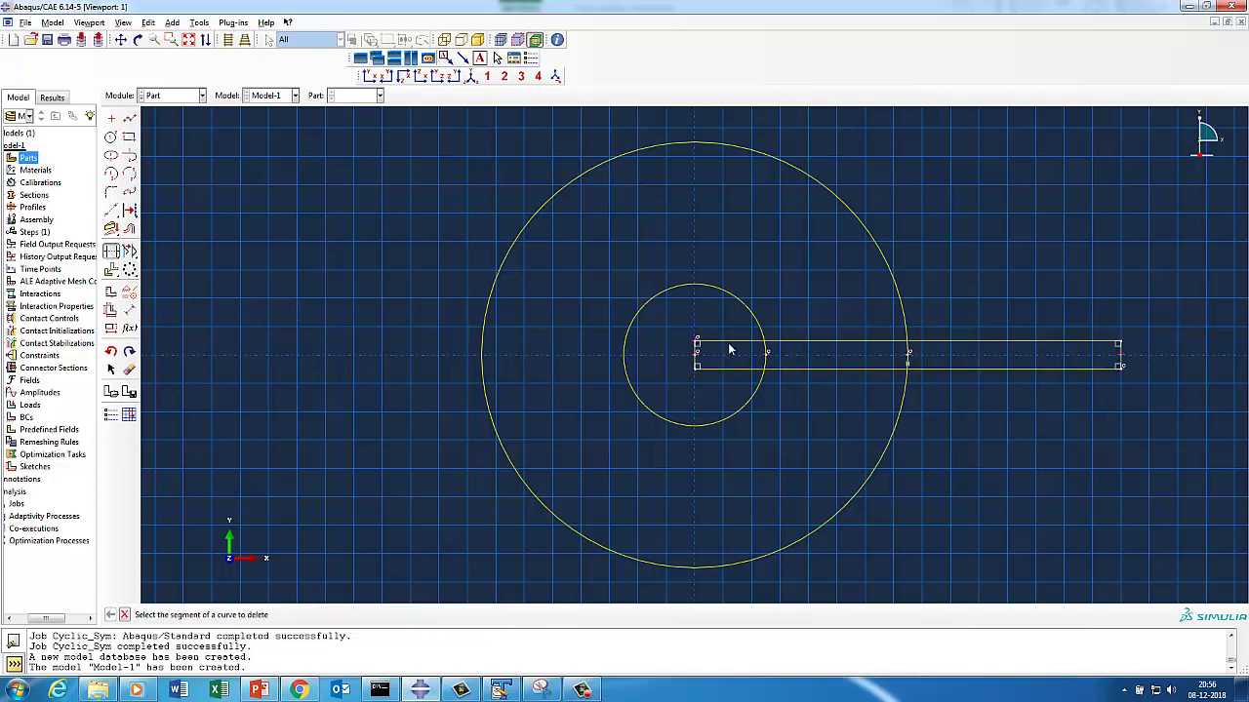
click(736, 344)
click(697, 357)
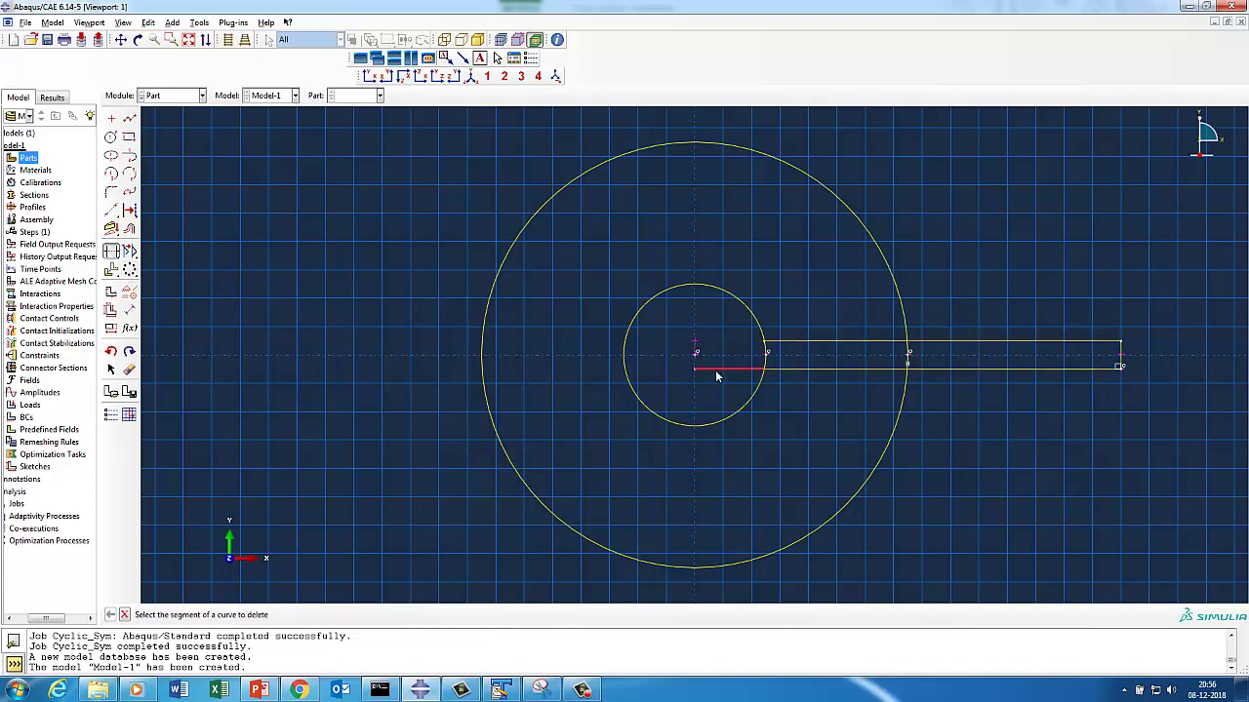
click(718, 367)
click(790, 375)
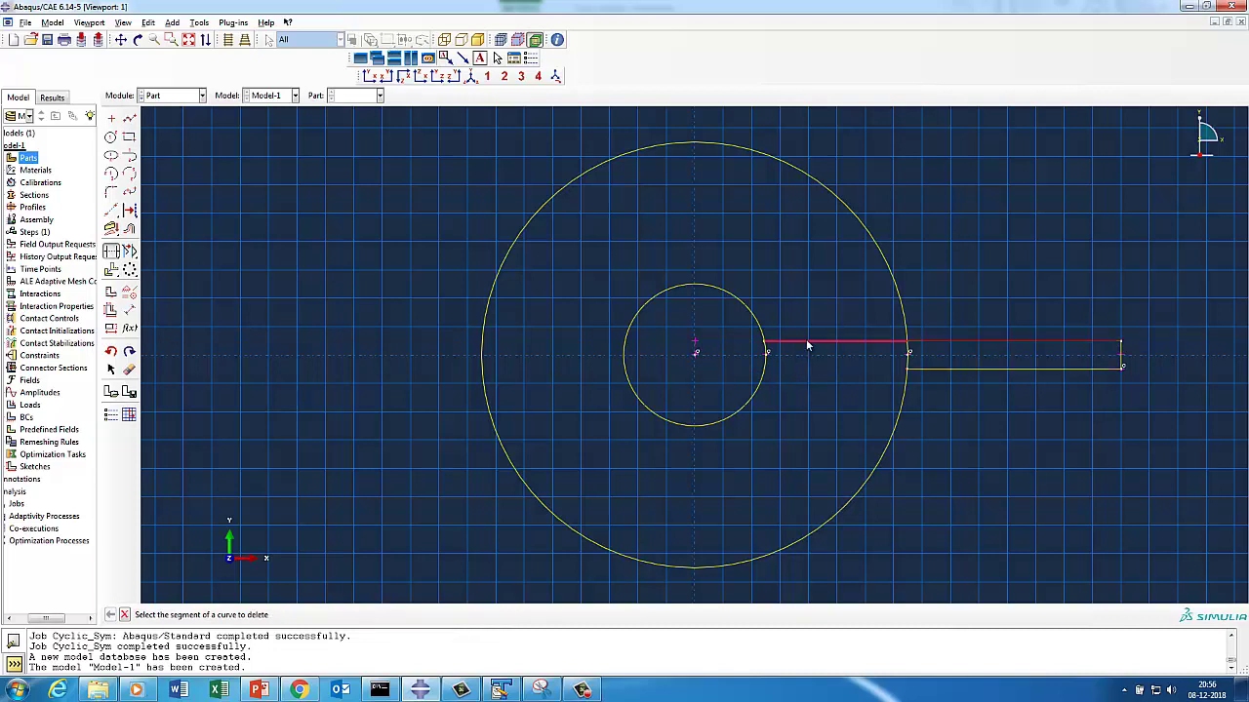
click(807, 342)
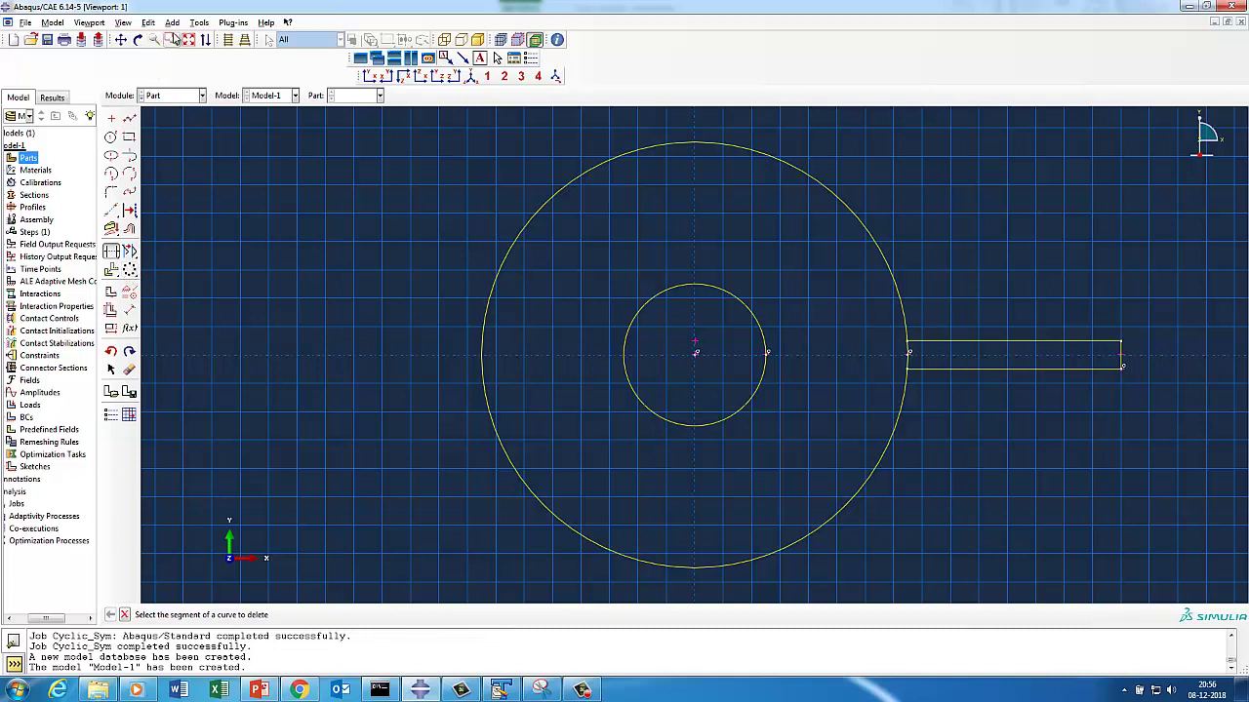
Step: Radially pattern the spoke lines around the origin with 8 instances over a total angle of 360 degrees
click(171, 21)
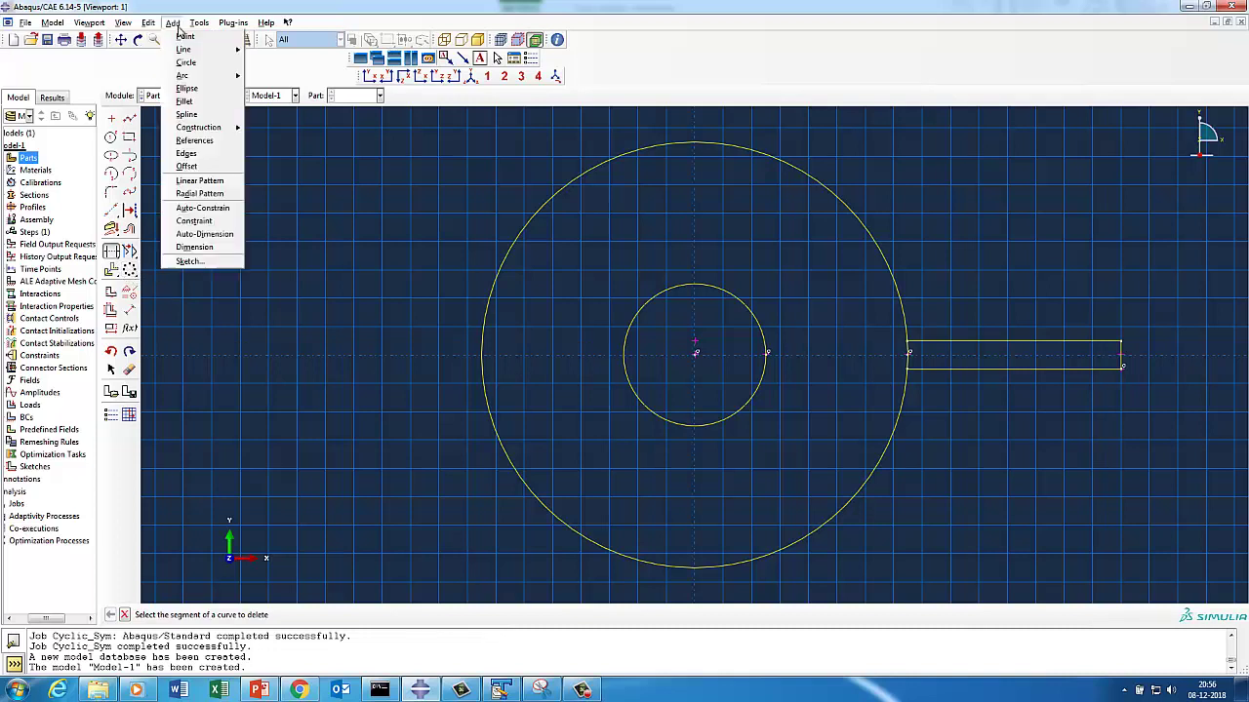
click(207, 193)
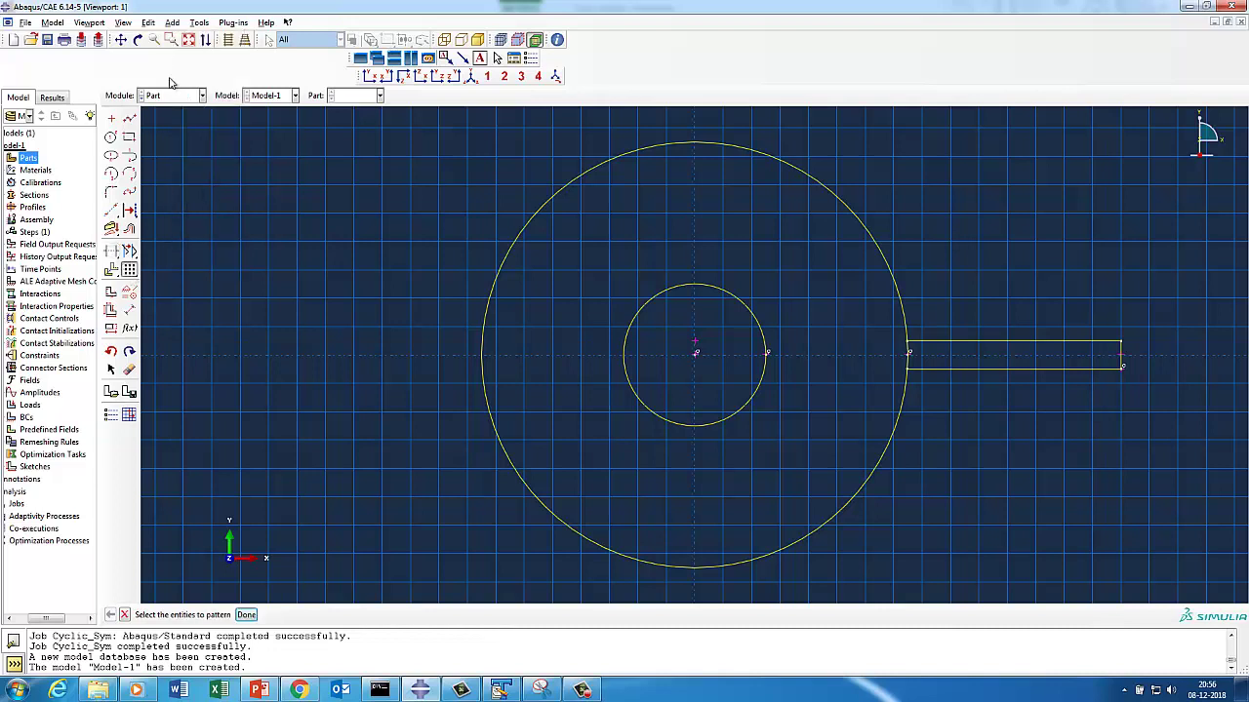
click(170, 23)
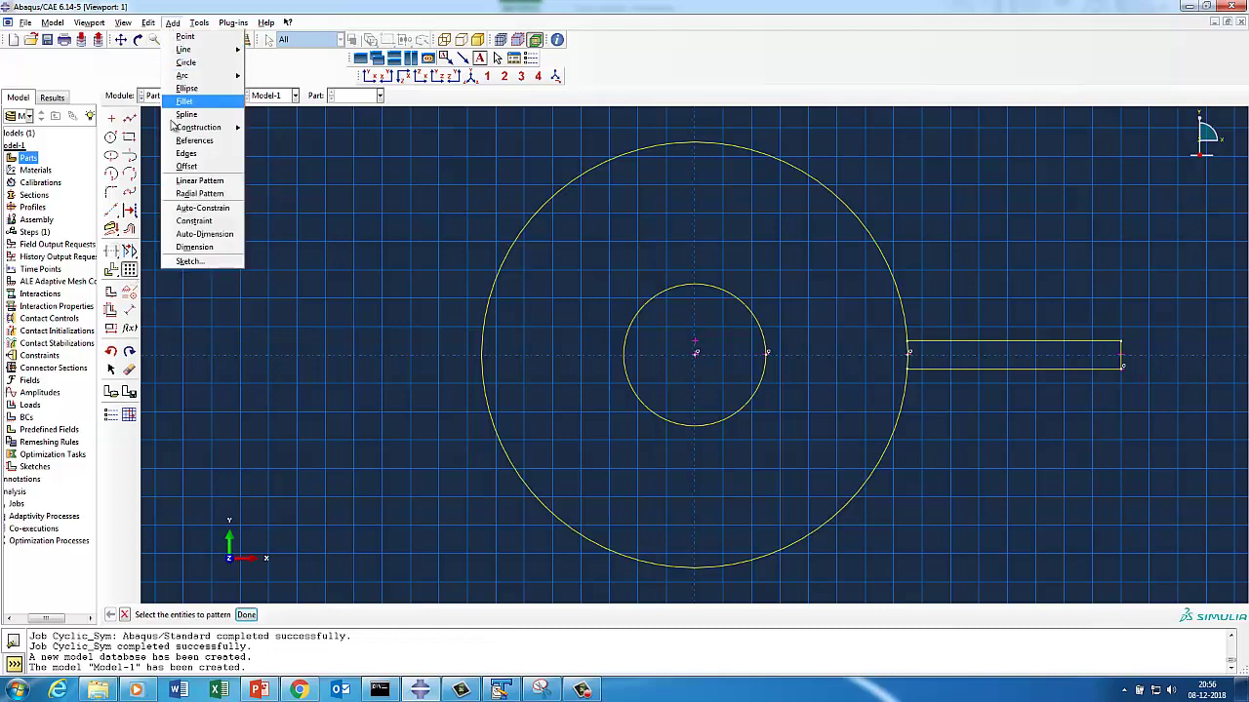
click(193, 193)
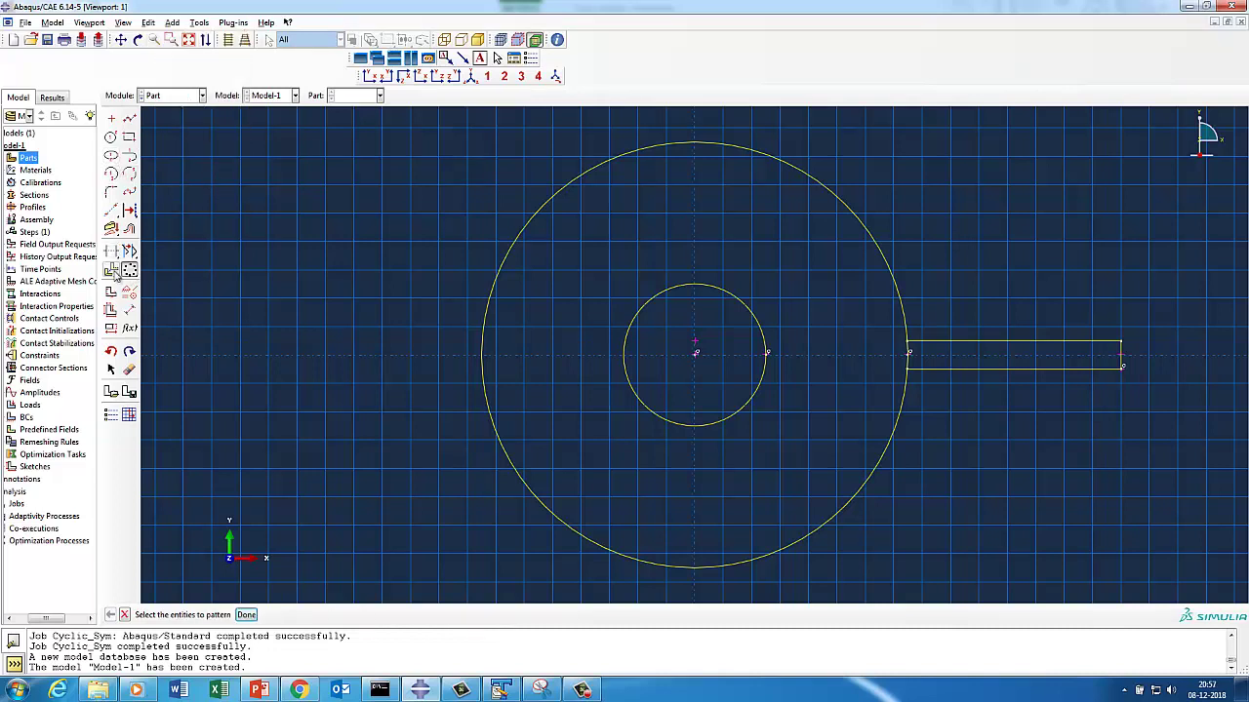
drag(946, 303, 1143, 381)
click(246, 615)
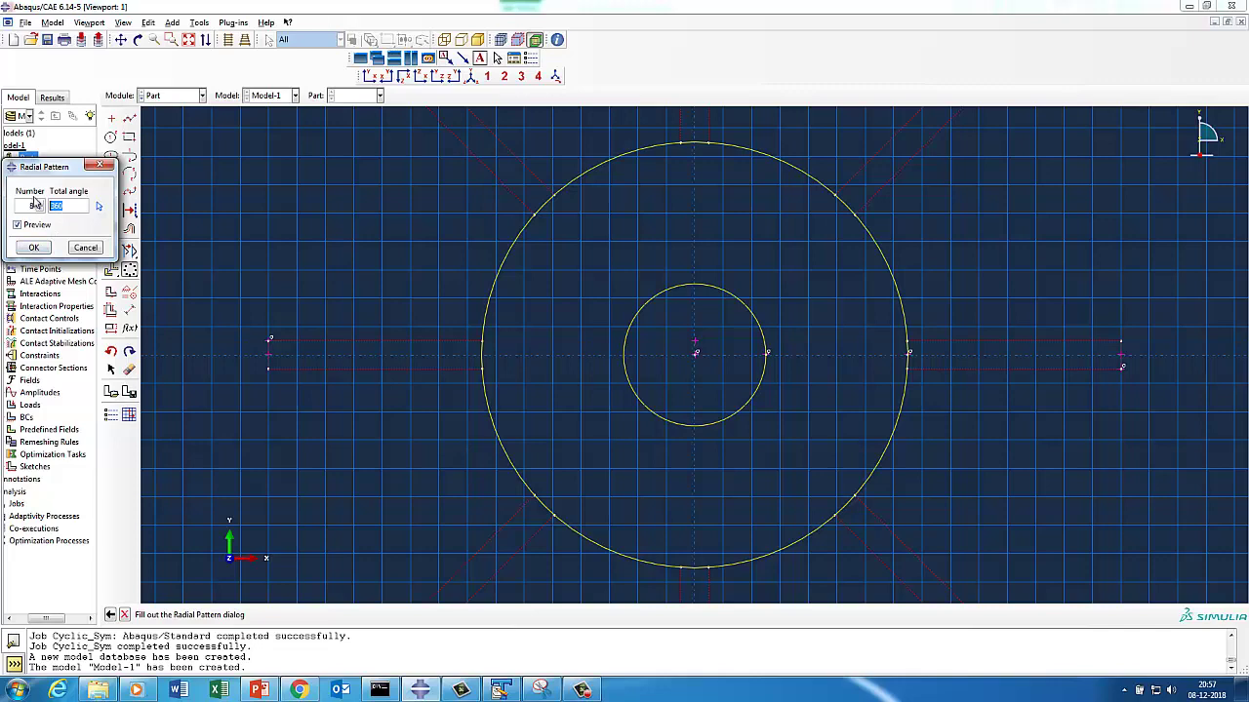
click(33, 248)
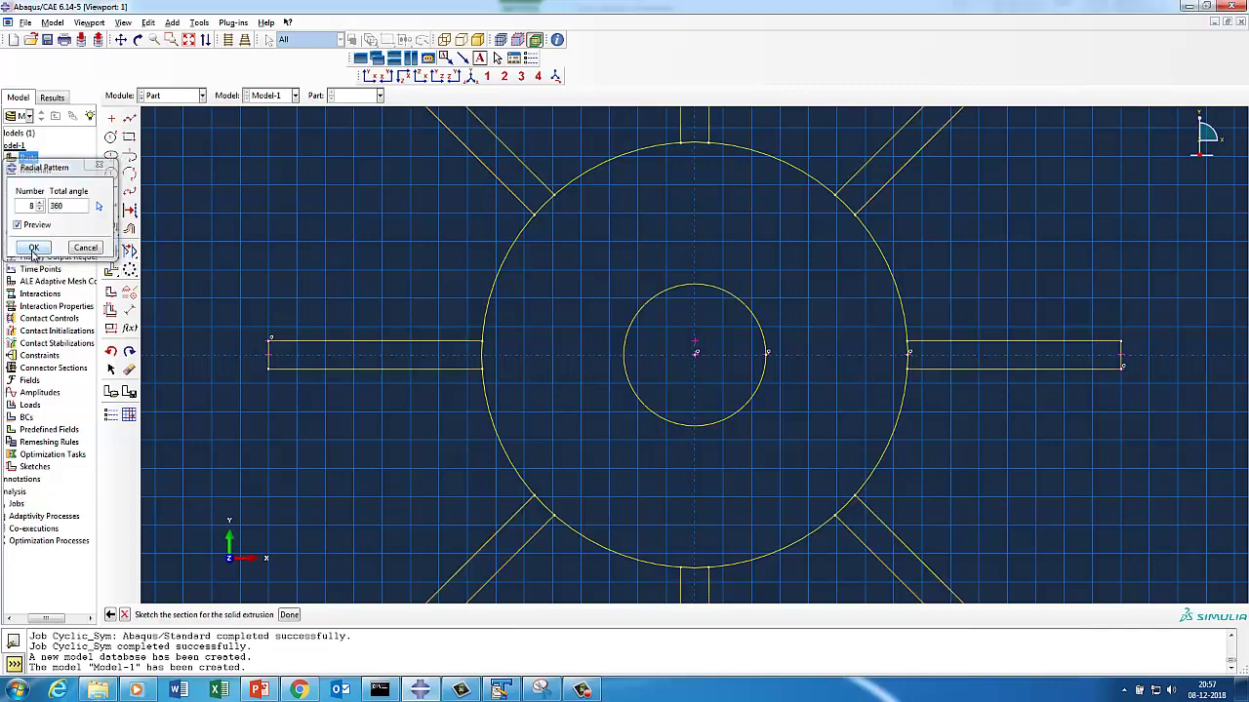
Step: Trim the outer circle's short arcs across the bases of every spoke except the one on the positive X axis
click(188, 39)
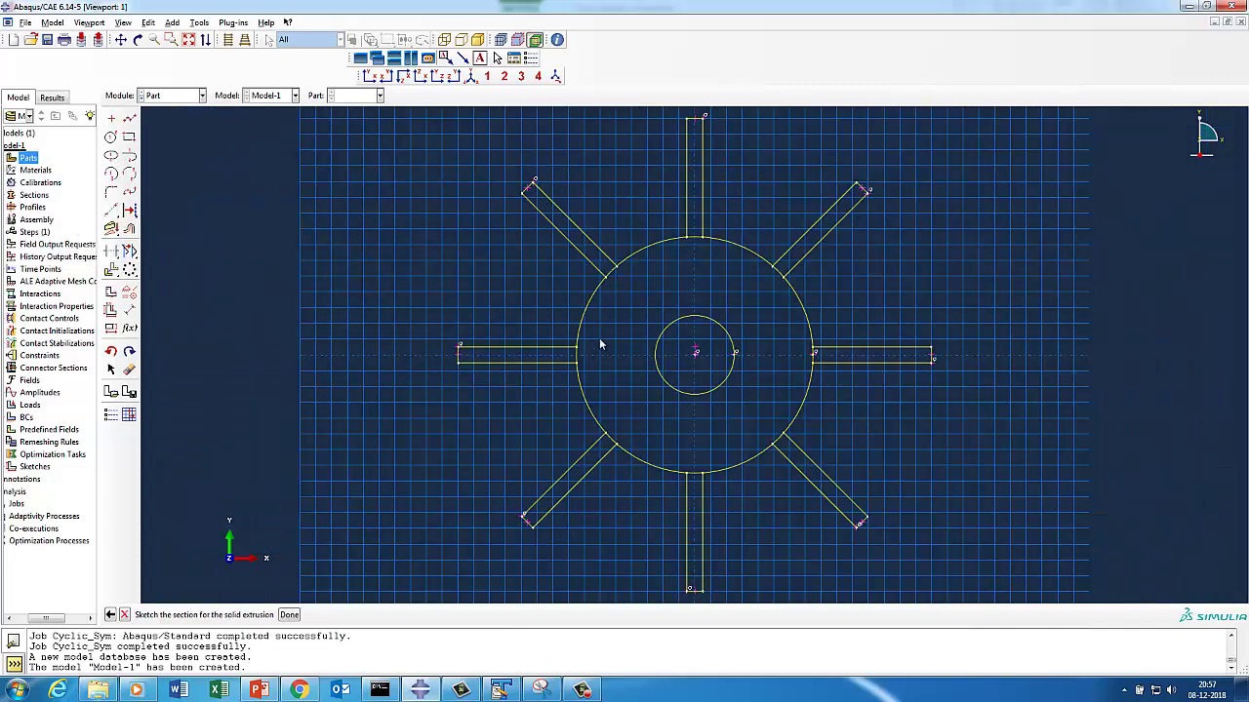
click(111, 250)
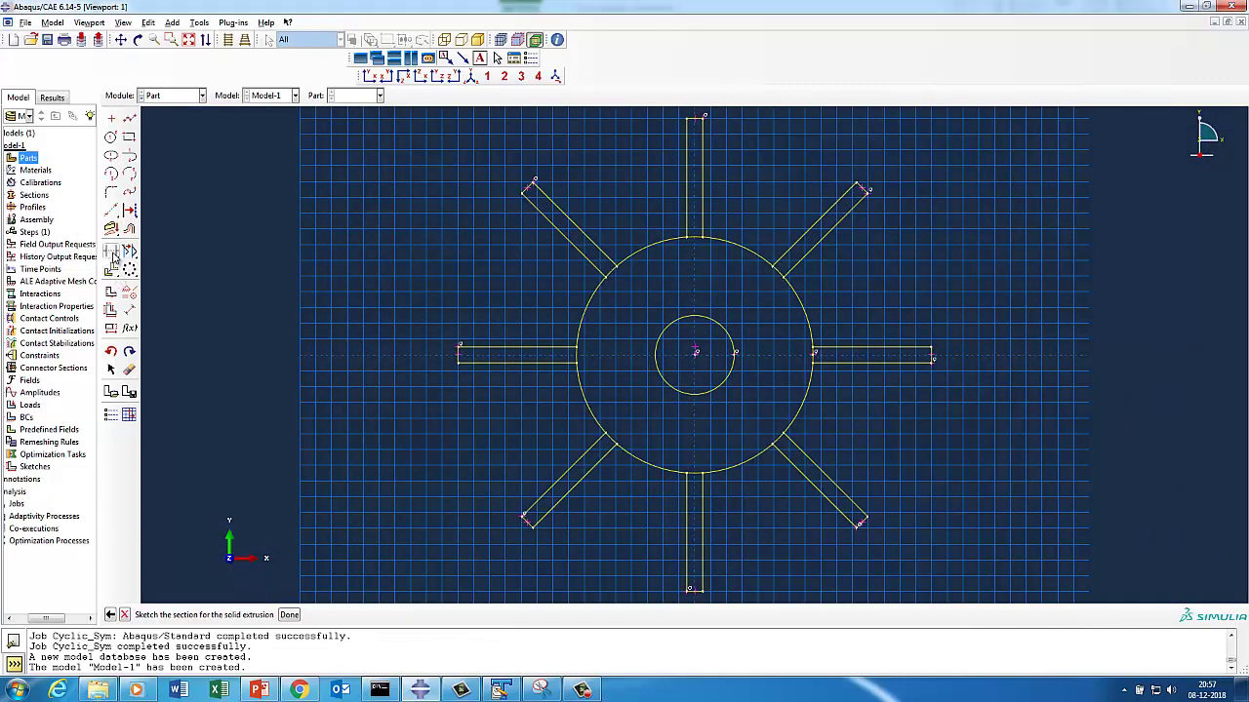
click(778, 271)
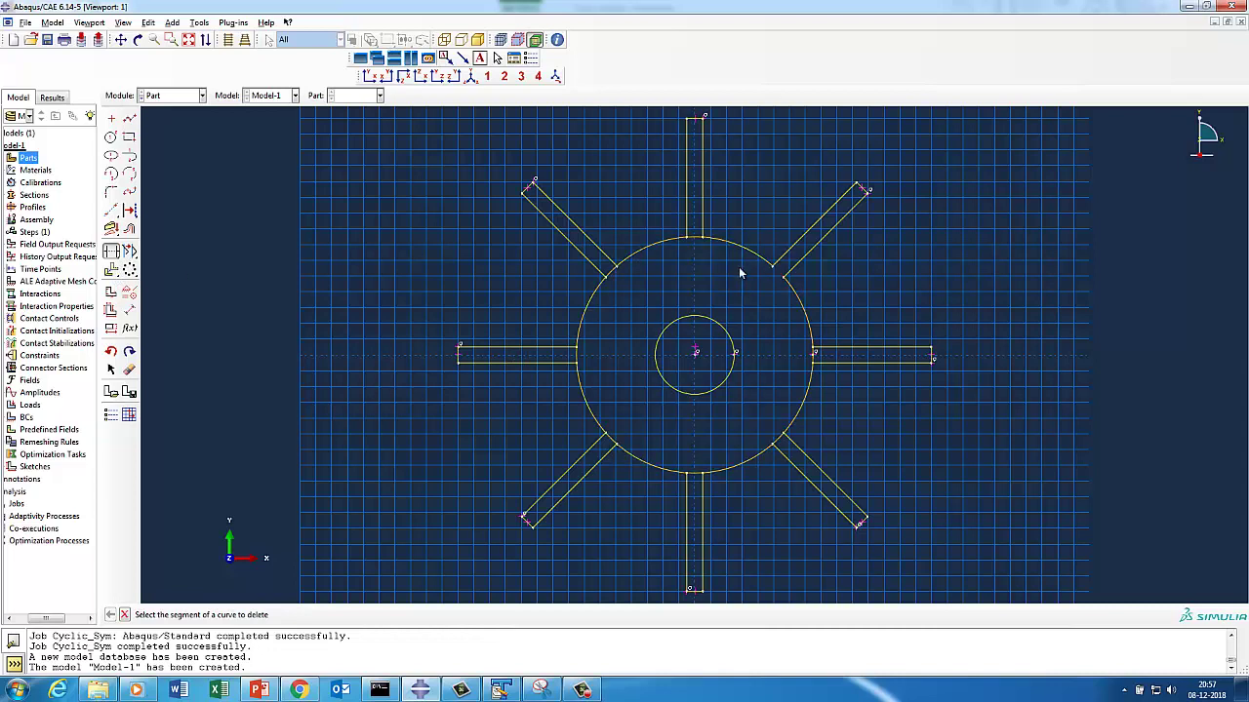
click(696, 241)
click(610, 277)
click(610, 441)
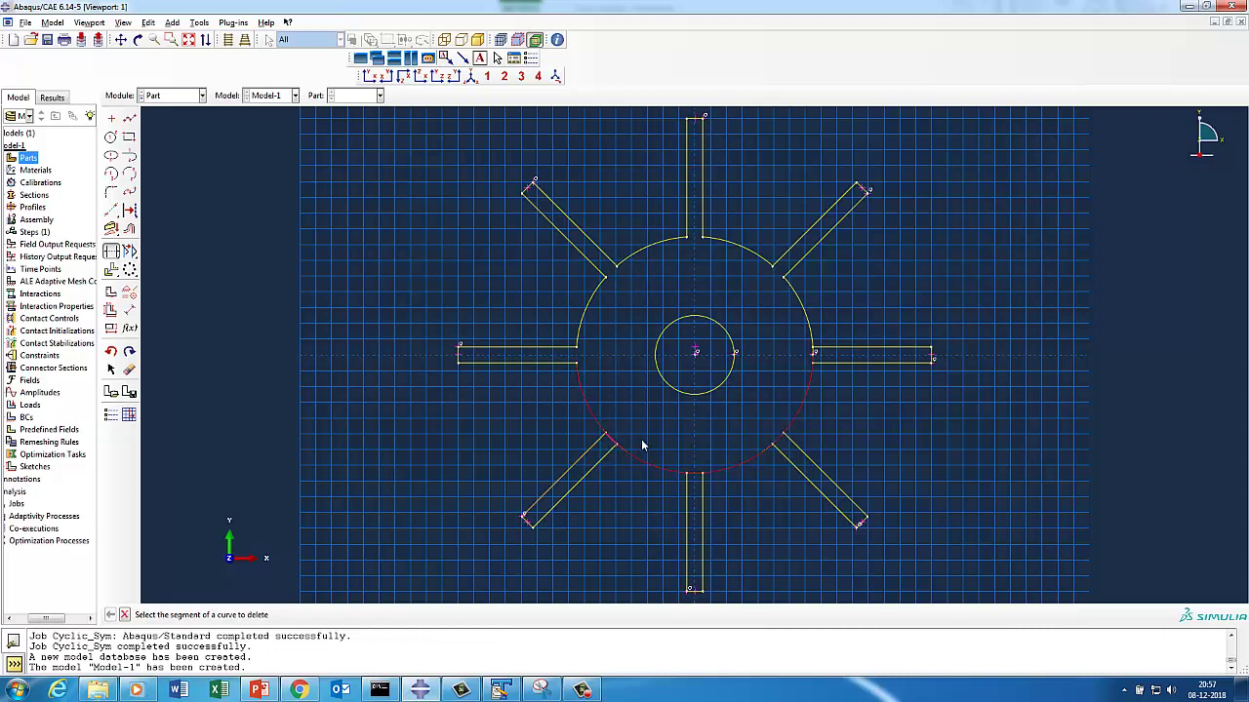
click(705, 475)
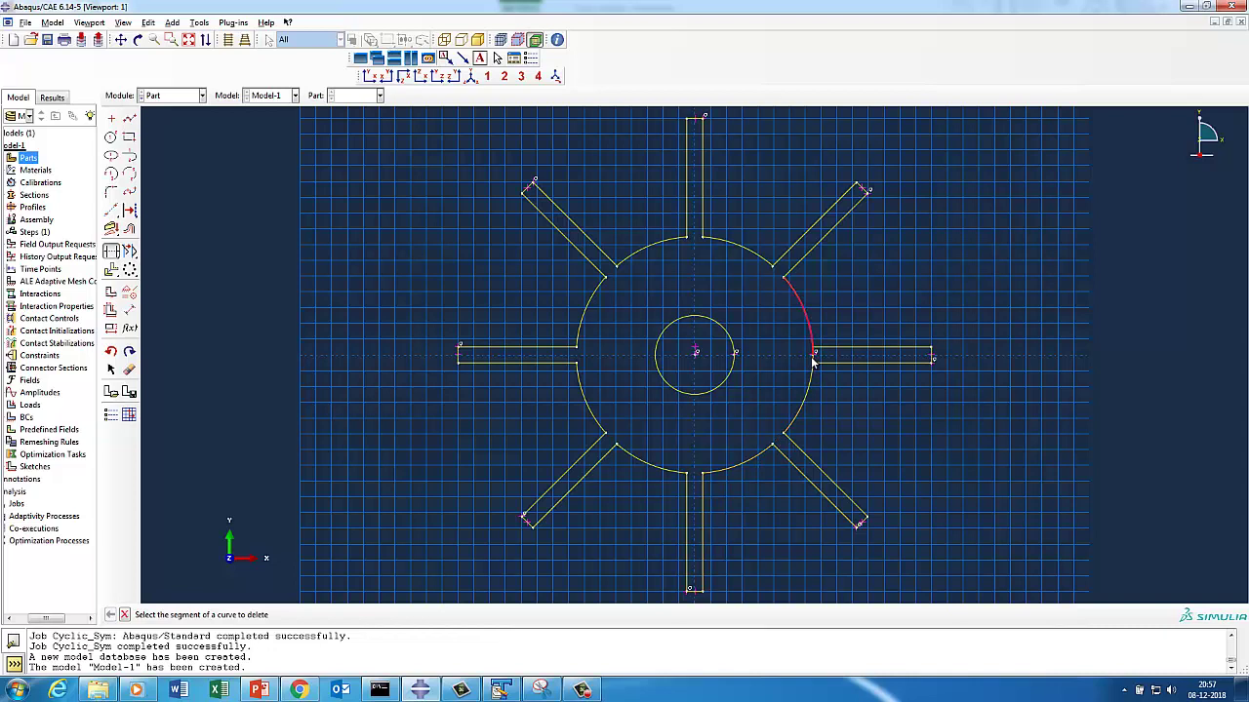
Step: Trim the remaining outer-circle arc pieces across the base of the spoke on the positive X axis
click(171, 39)
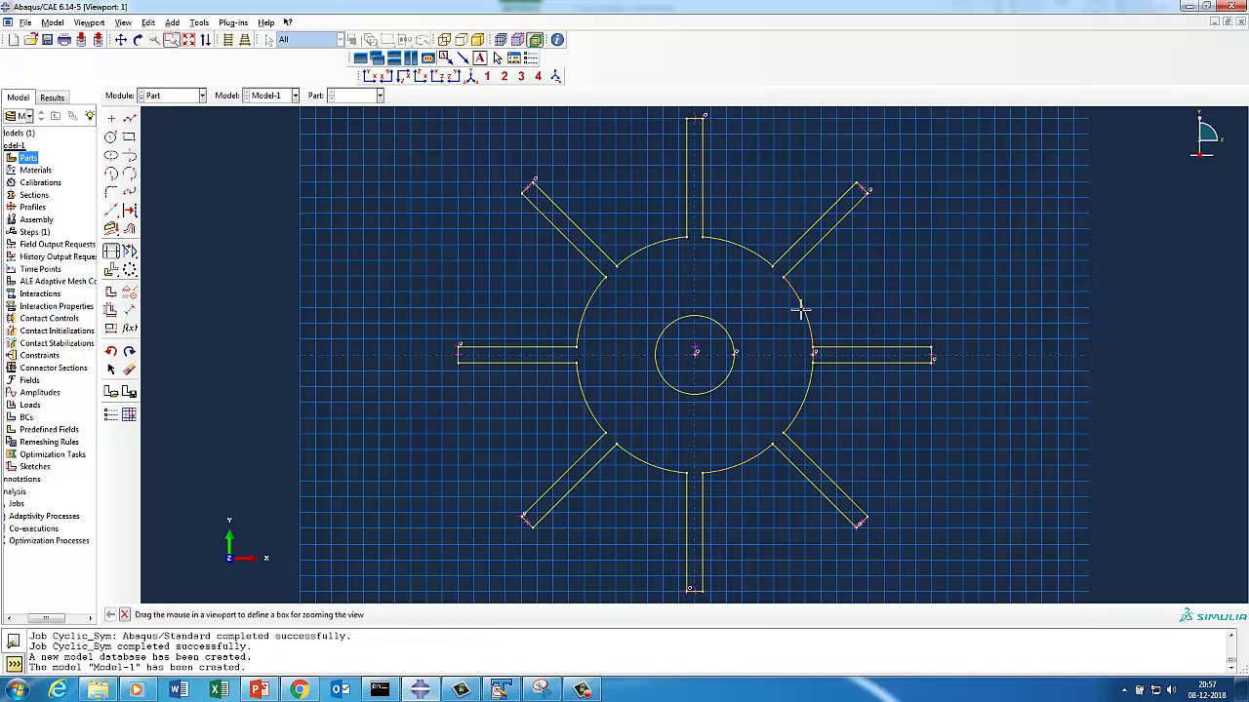
drag(798, 313, 884, 385)
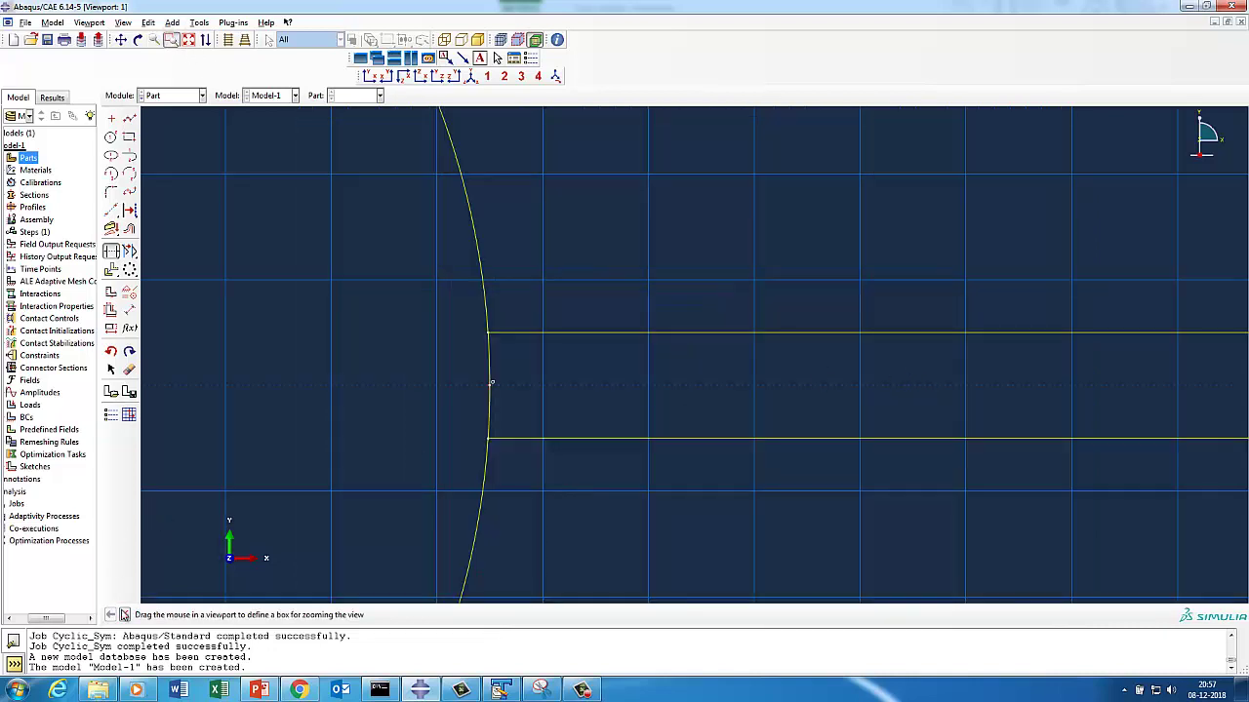
click(124, 615)
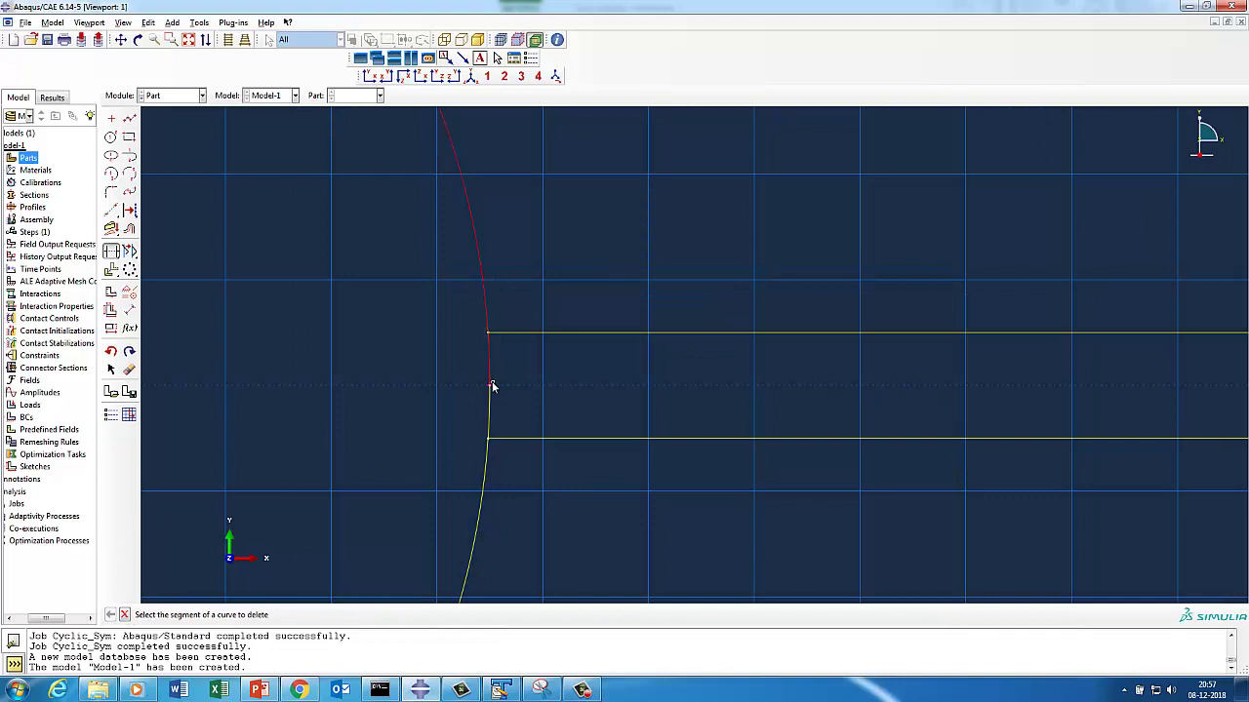
click(492, 410)
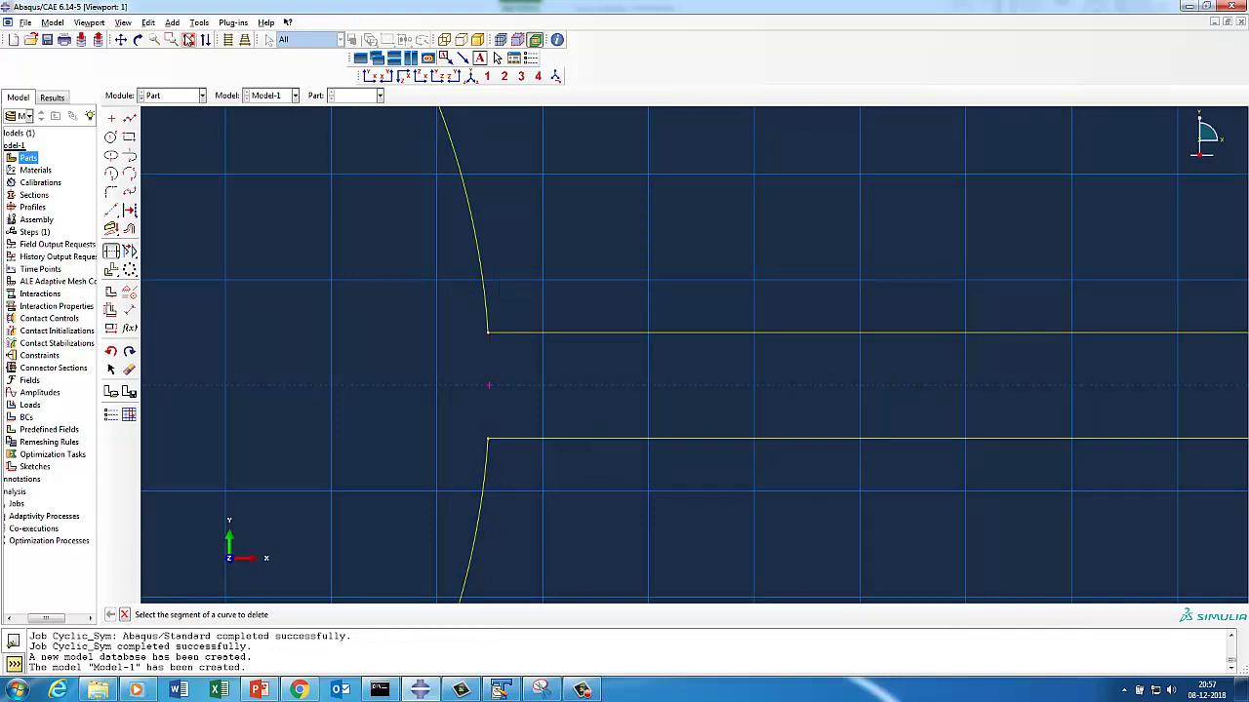
click(189, 39)
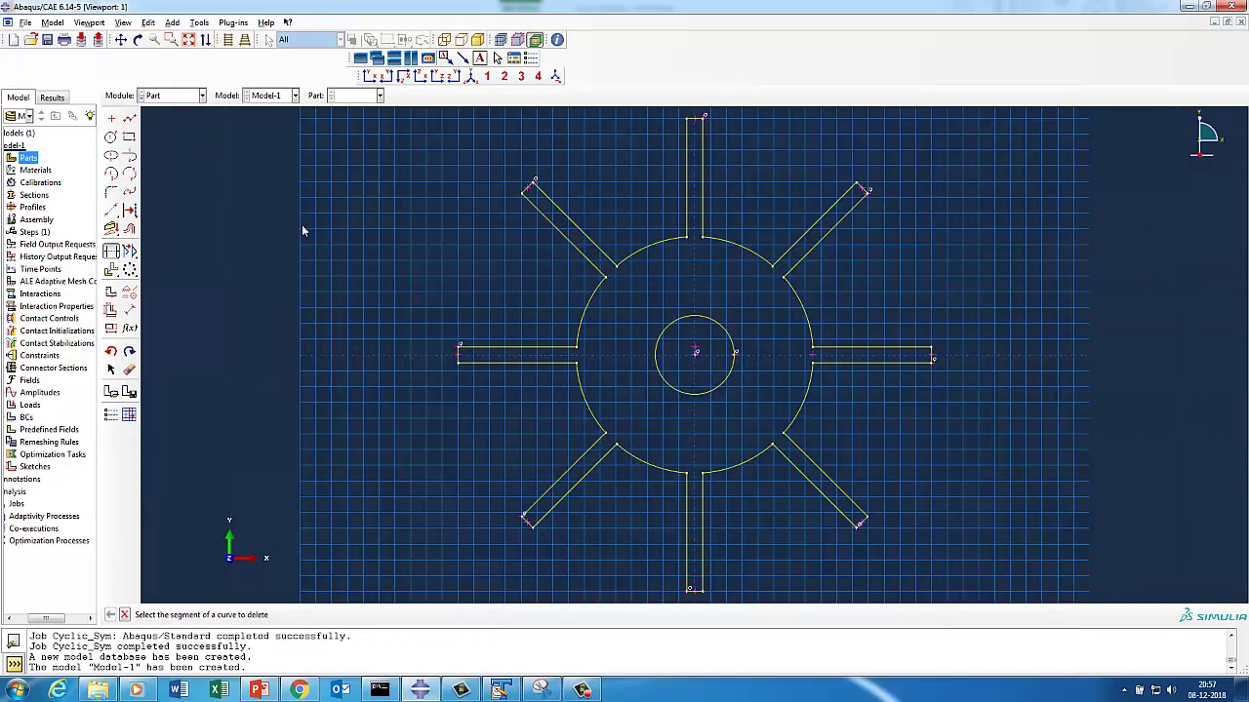
Step: Fillet with radius 5 the upper-left spoke's upper base corner, both corners of the top and upper-right spokes, and the right spoke's upper corner
click(111, 192)
key(Return)
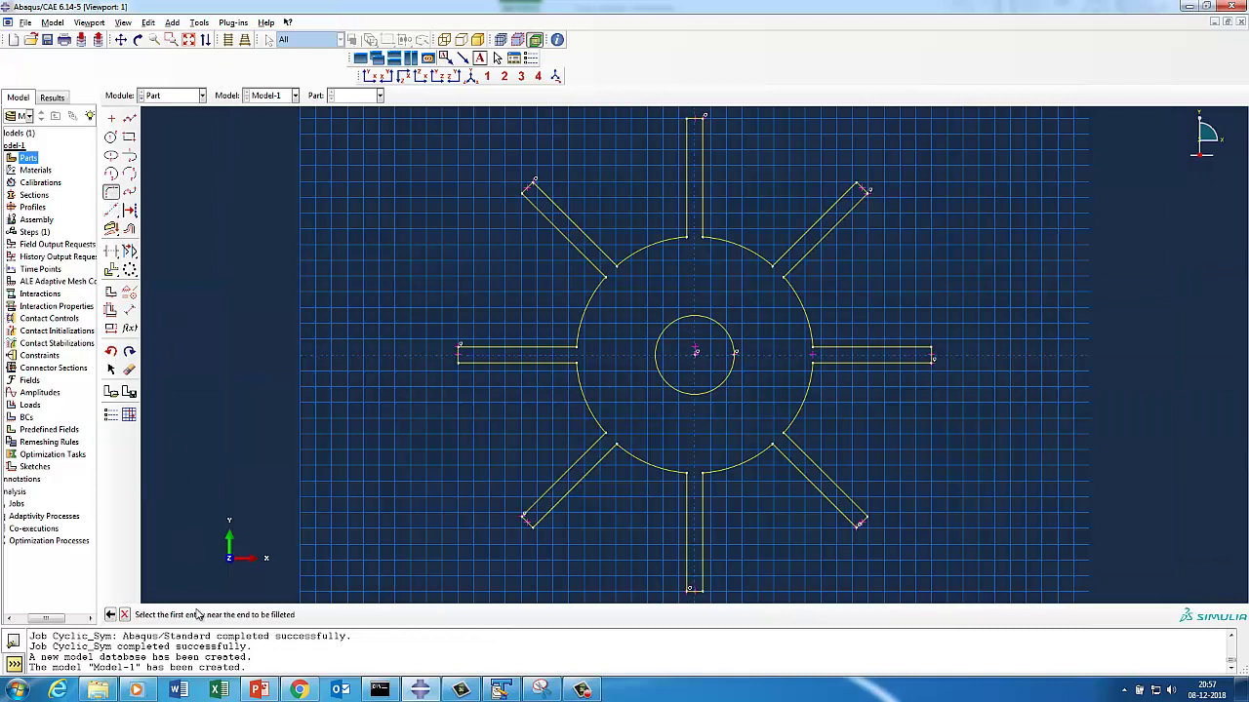
click(611, 266)
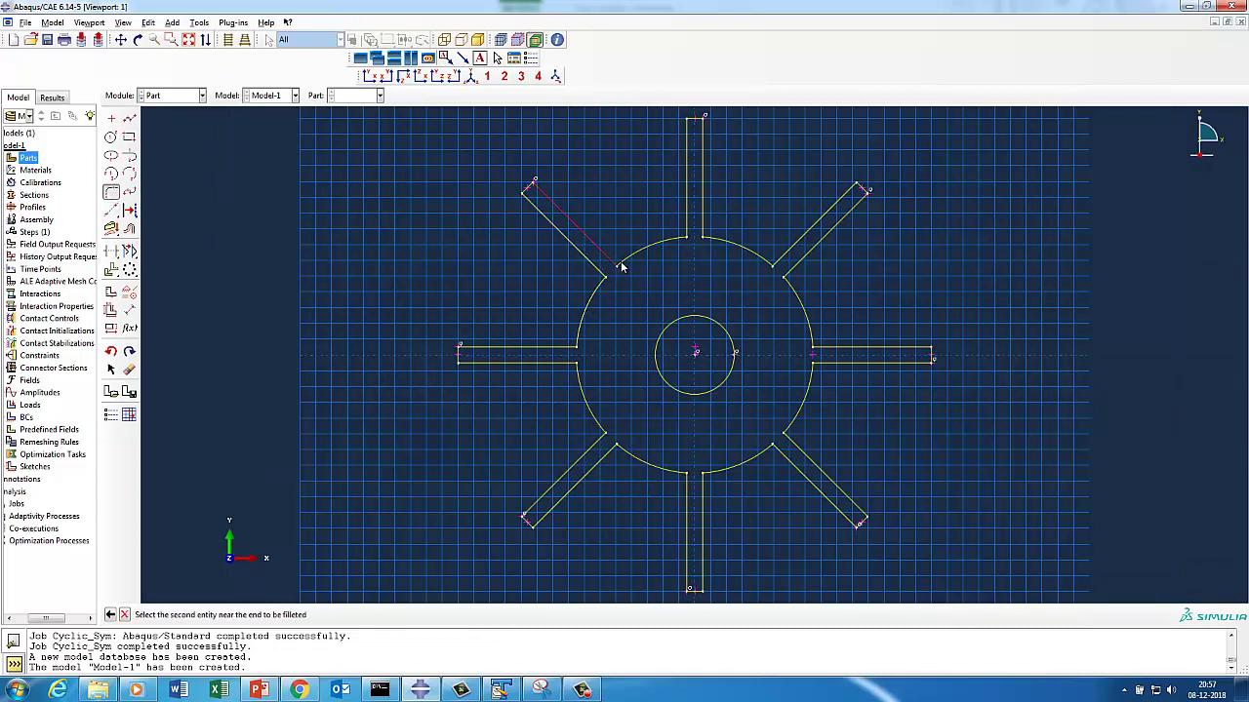
click(686, 235)
click(702, 235)
click(792, 278)
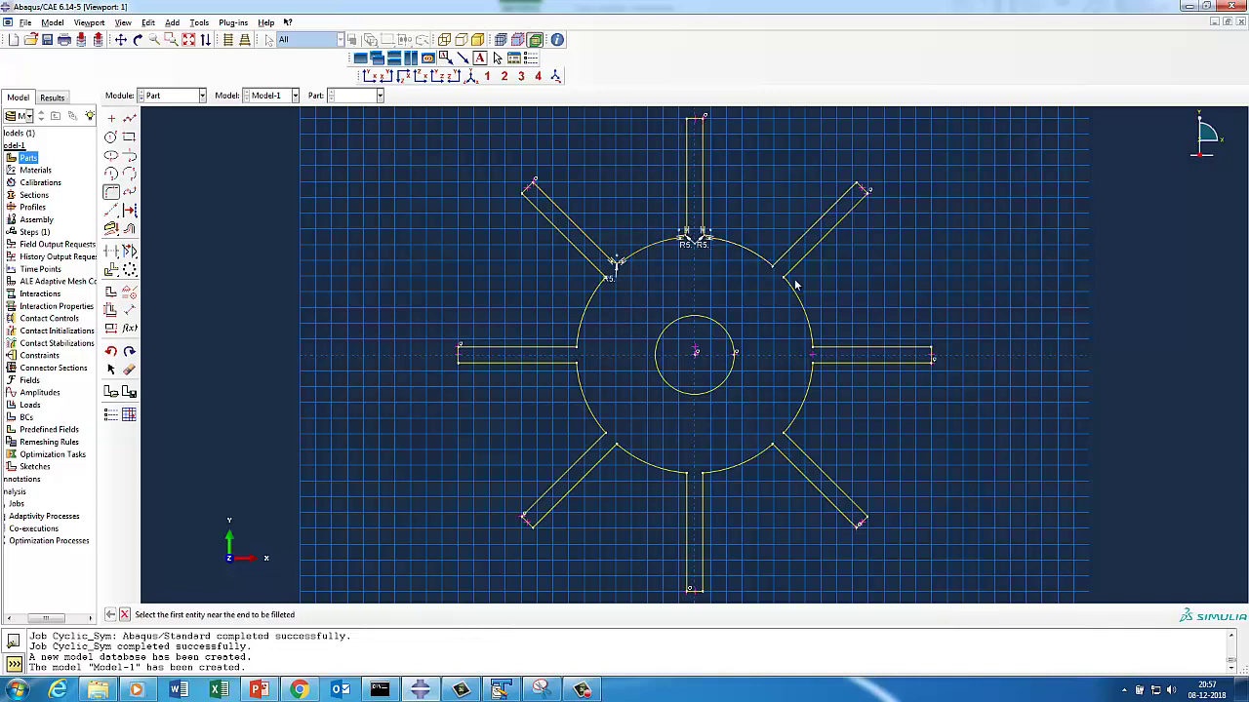
click(772, 268)
click(784, 259)
click(792, 283)
click(790, 287)
click(812, 339)
click(817, 348)
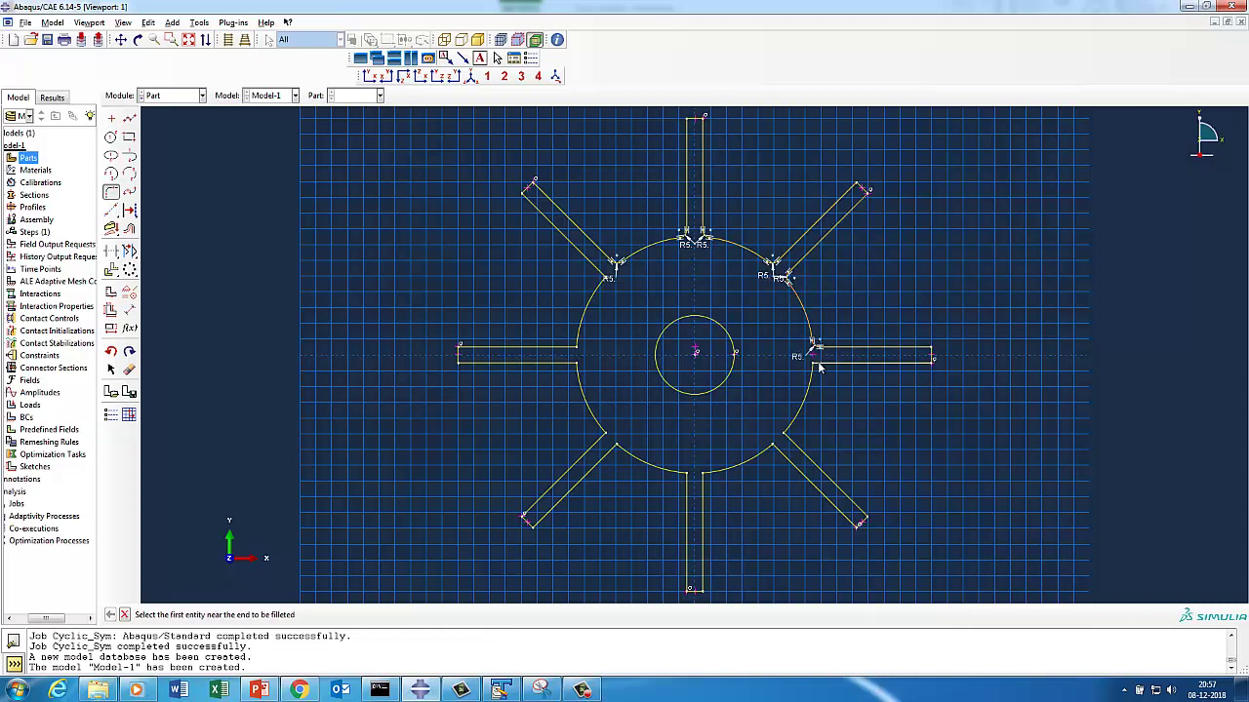
Step: Fillet the right spoke's lower base corner, both corners of the lower-right spoke and the bottom spoke's right corner with radius 5
click(819, 363)
click(806, 390)
click(791, 431)
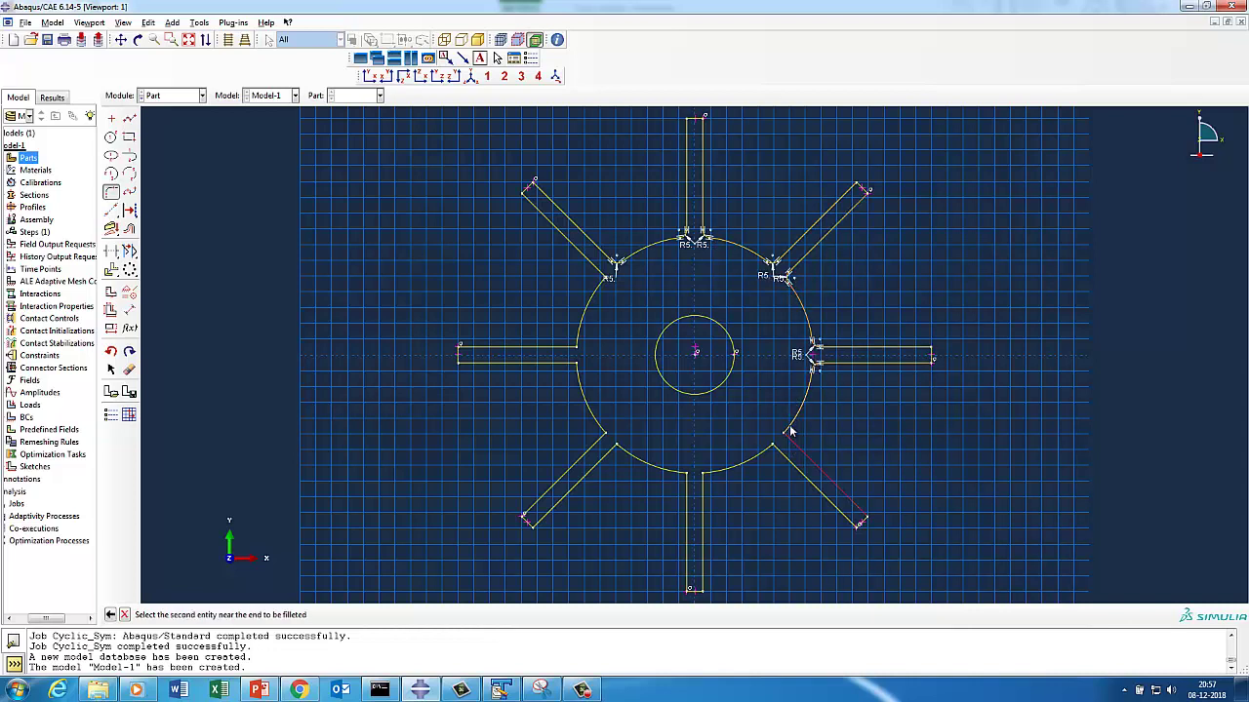
click(787, 430)
click(770, 454)
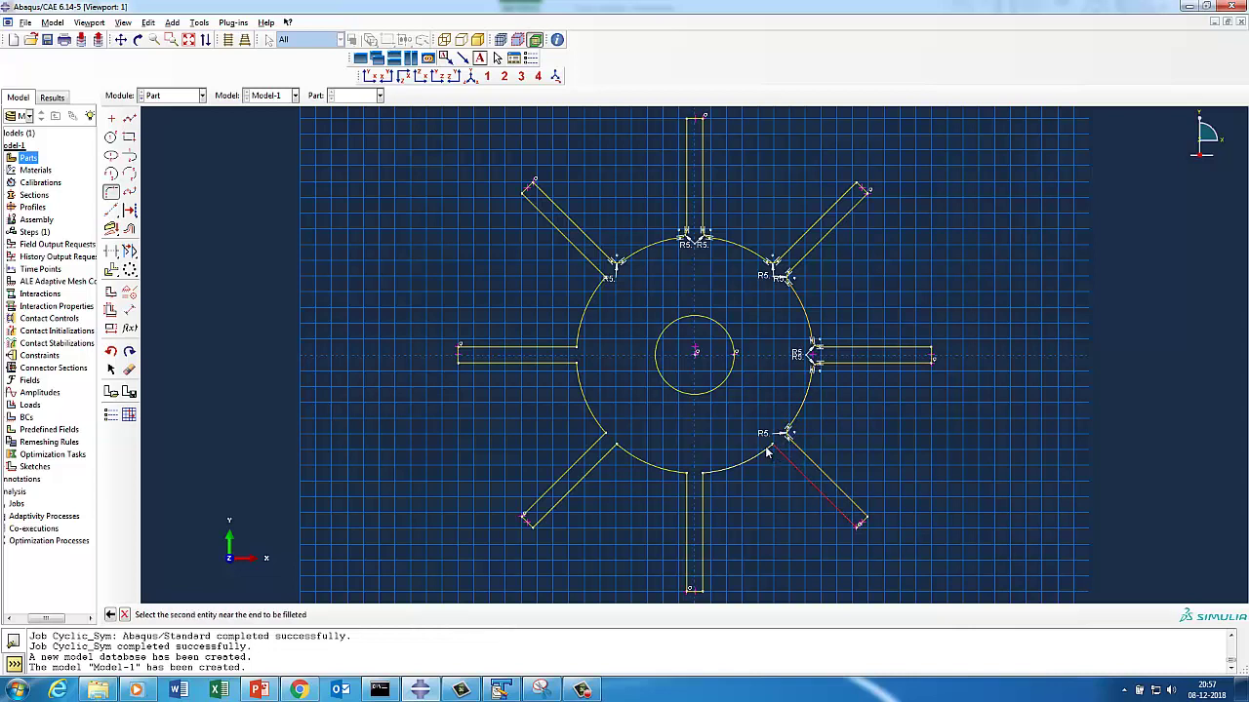
click(767, 451)
click(715, 475)
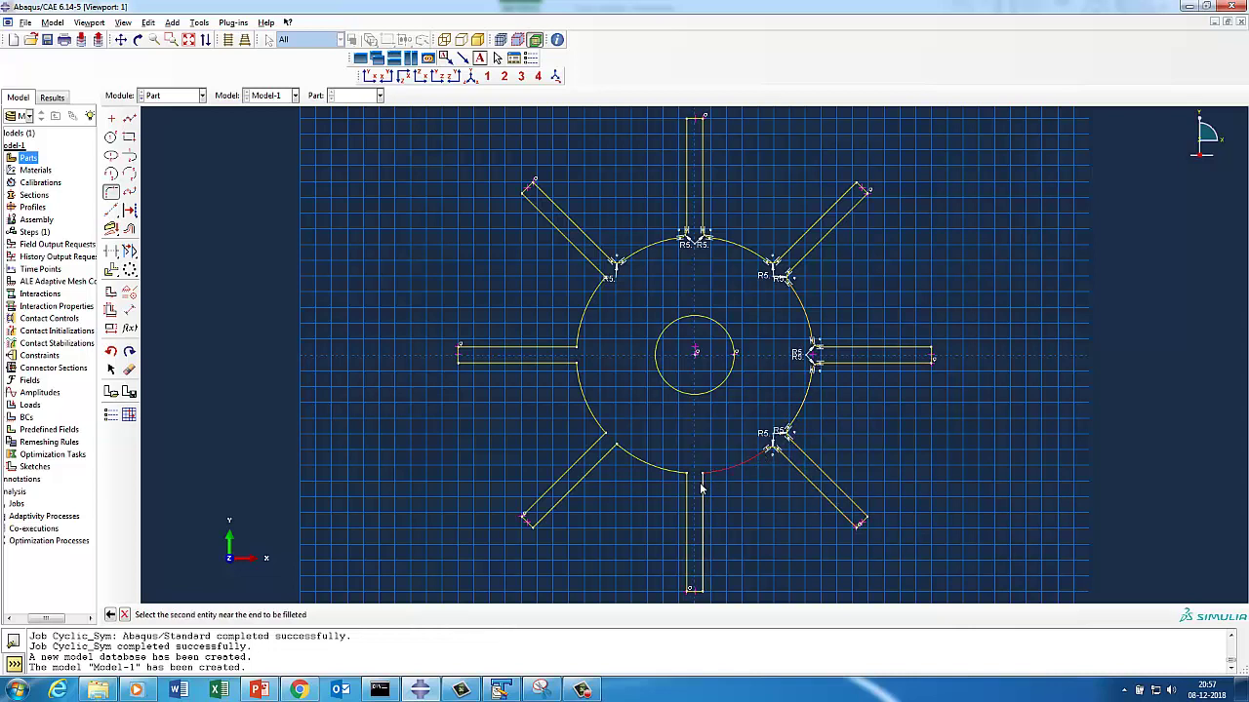
click(703, 488)
Step: Fillet the bottom spoke's left base corner and both base corners of the lower-left and left spokes with radius 5
click(689, 493)
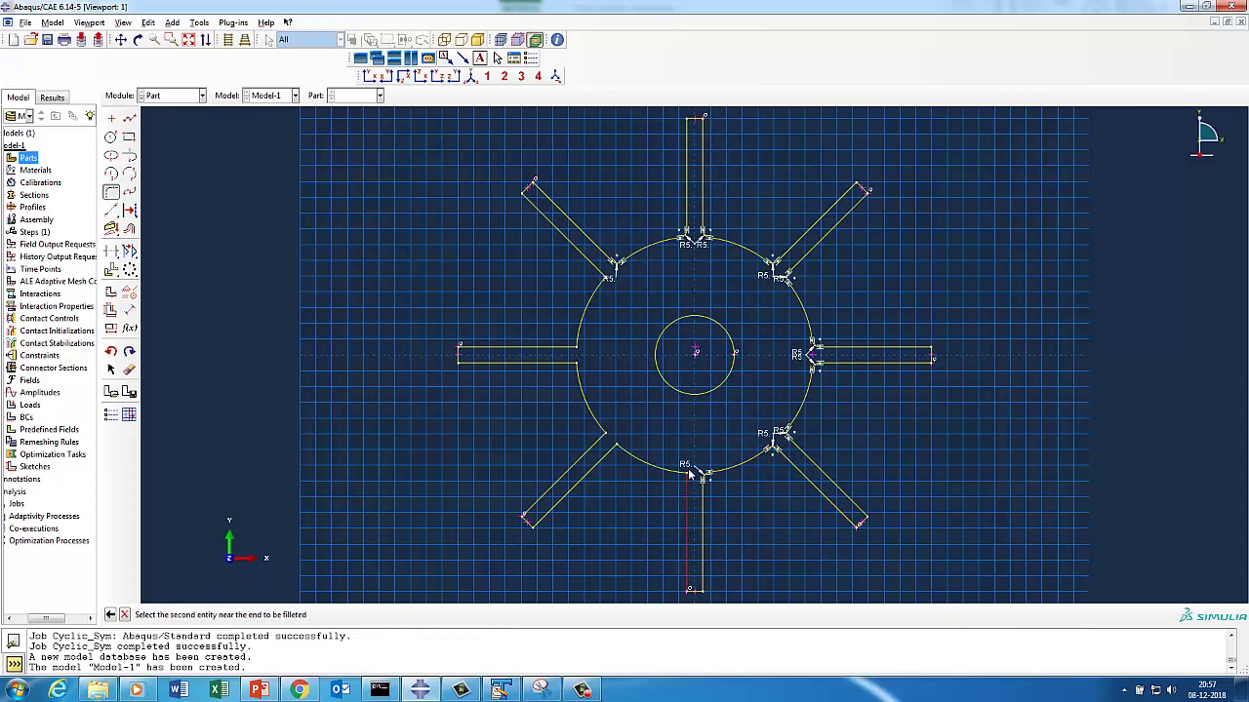
click(645, 466)
click(622, 456)
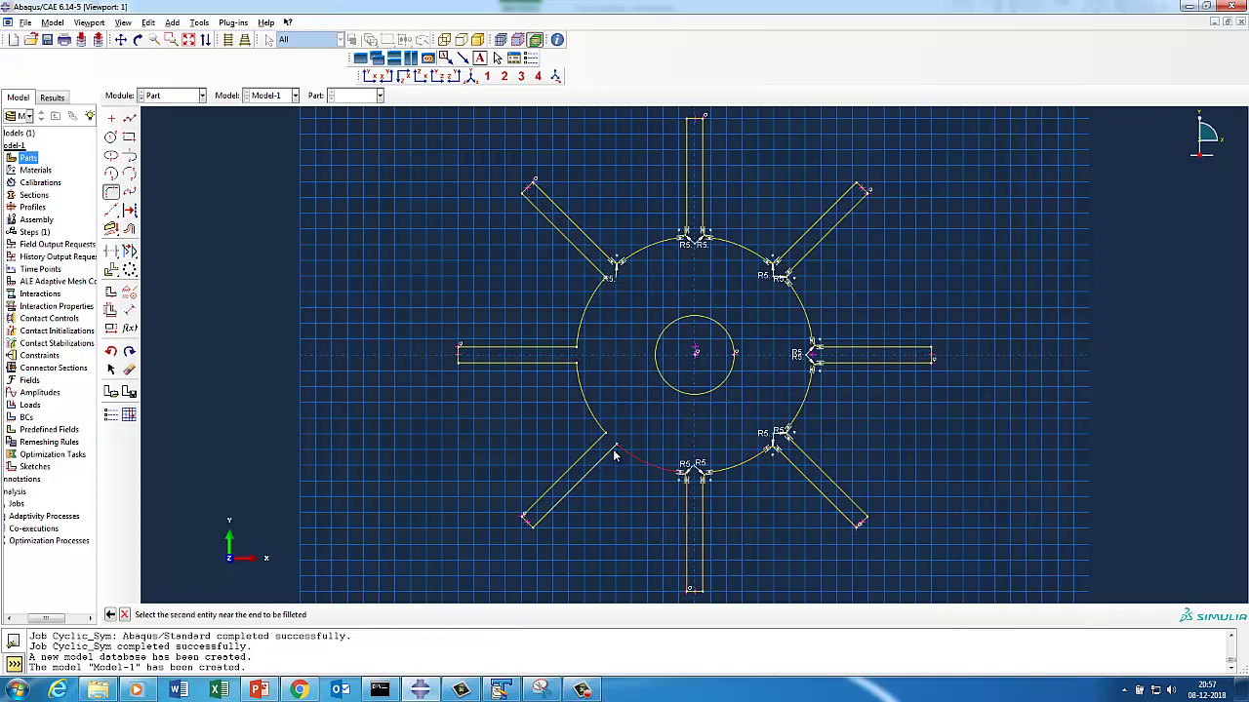
click(612, 450)
click(605, 437)
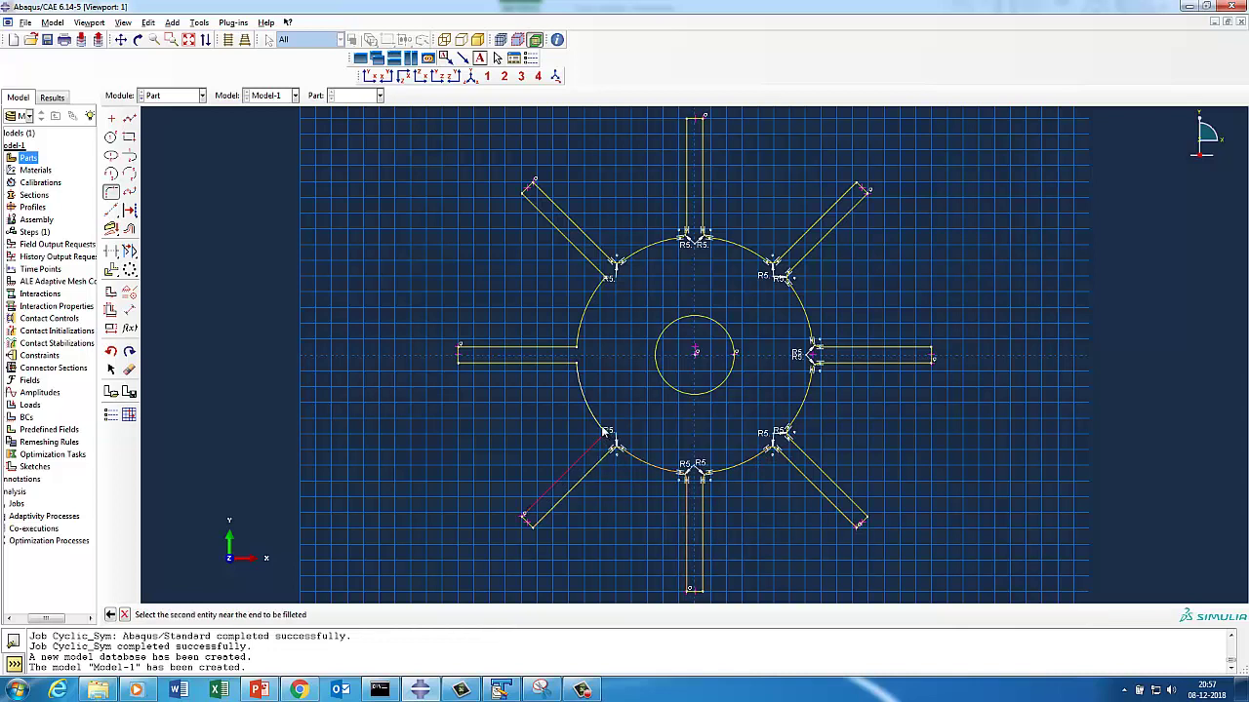
click(602, 433)
click(578, 379)
click(572, 363)
click(574, 346)
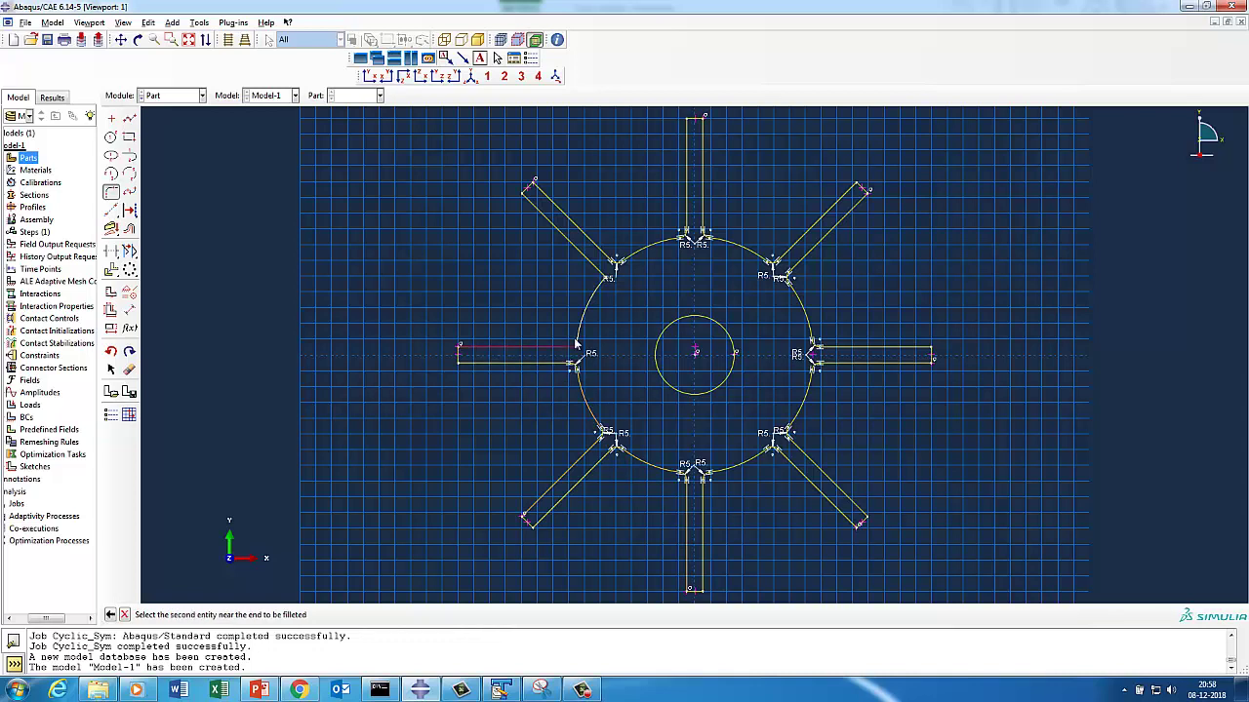
click(577, 339)
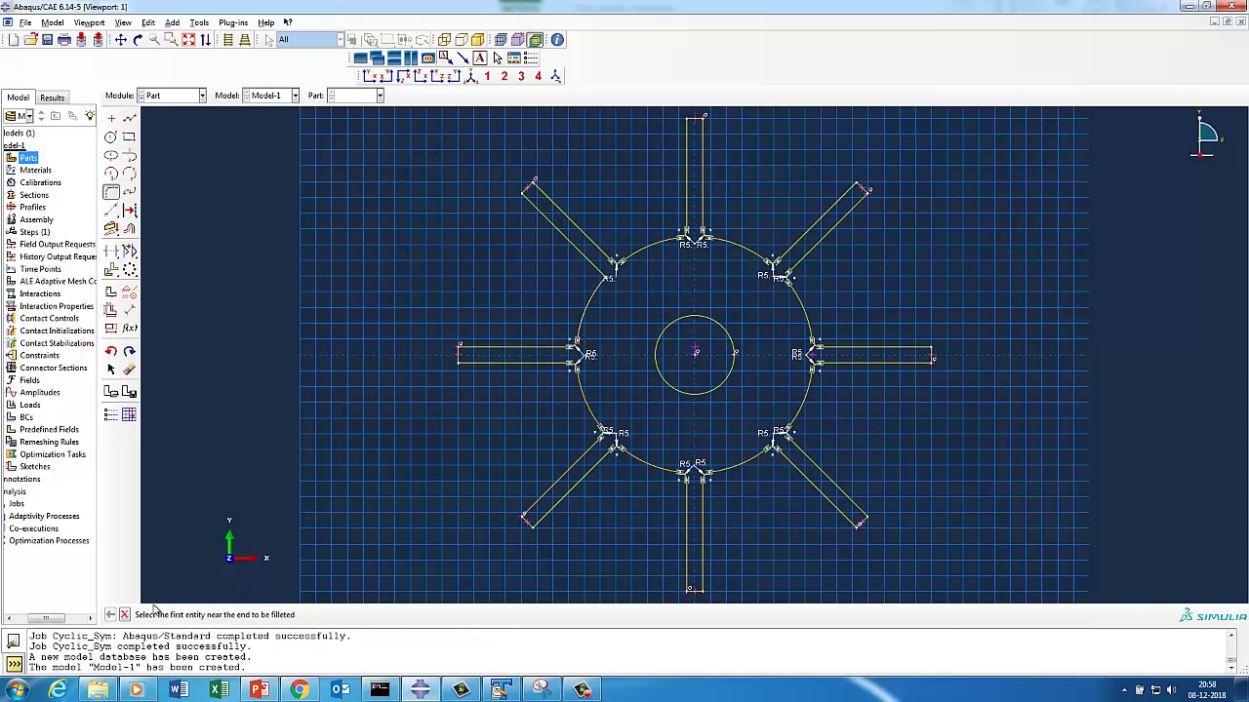
Step: Finish the section sketch and extrude it as a solid to a depth of 20
click(124, 614)
click(289, 616)
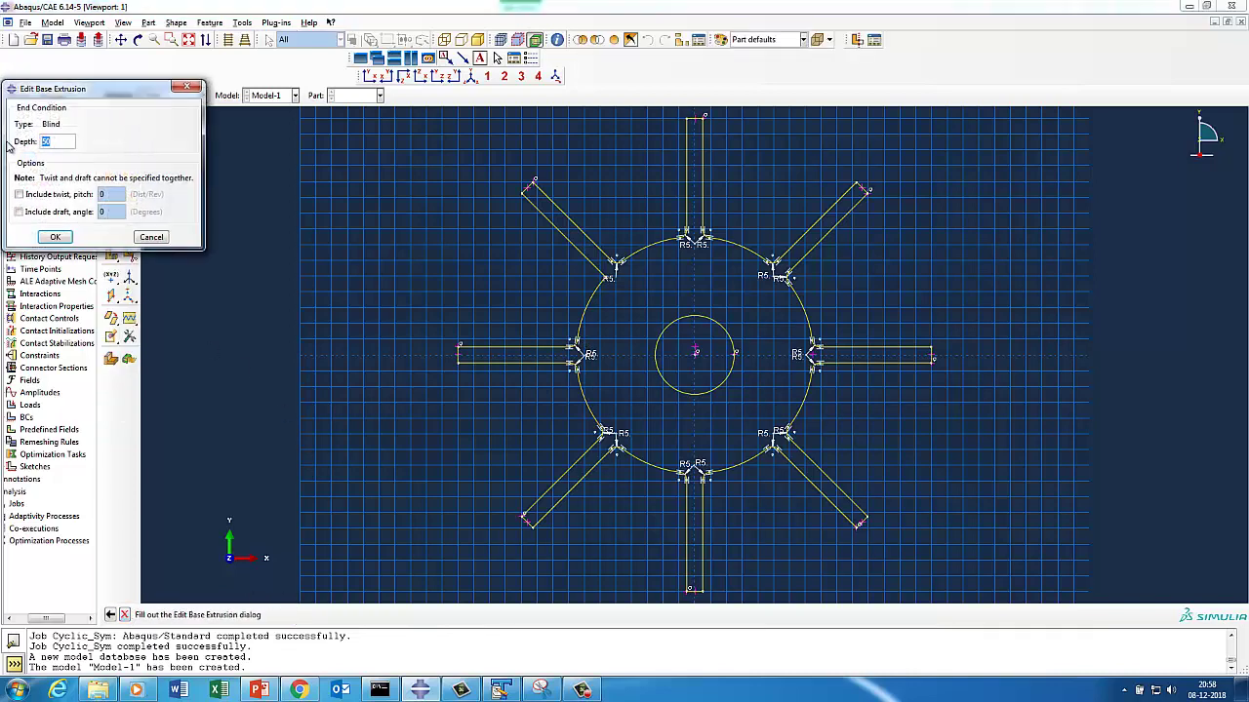
text(0)
click(56, 237)
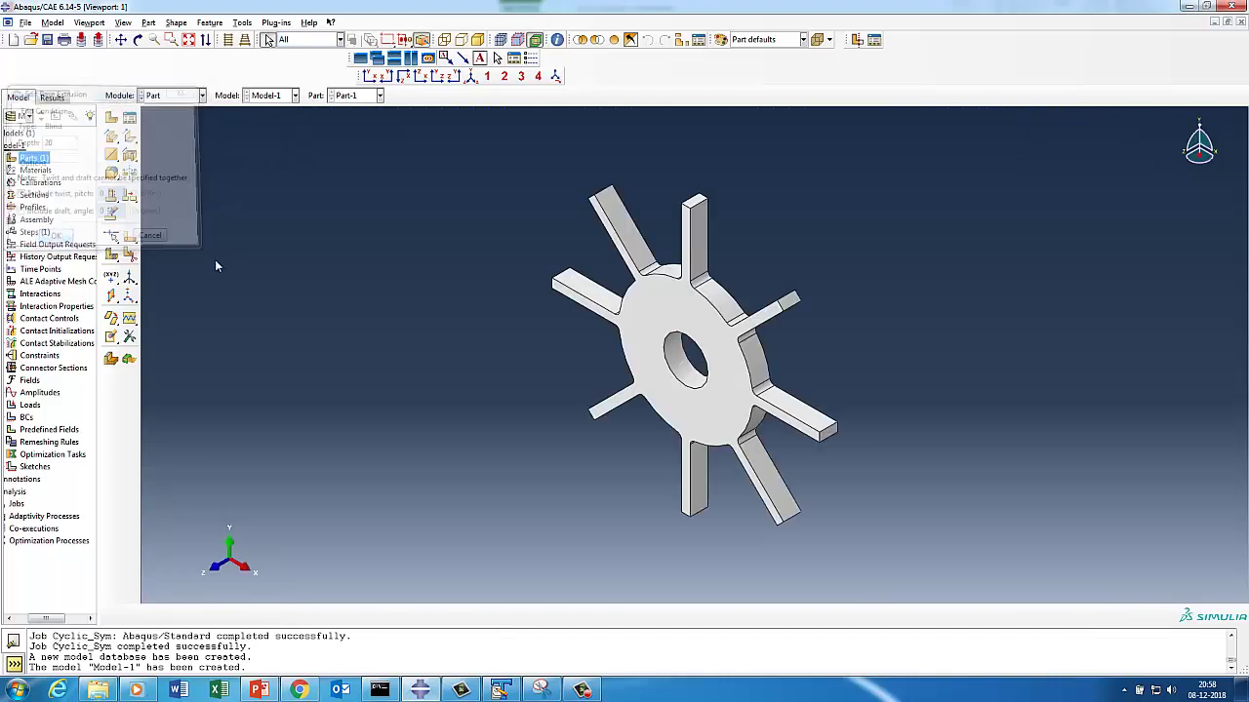
Step: Create a datum plane from the XZ principal plane, passing through the disc's centre
click(370, 76)
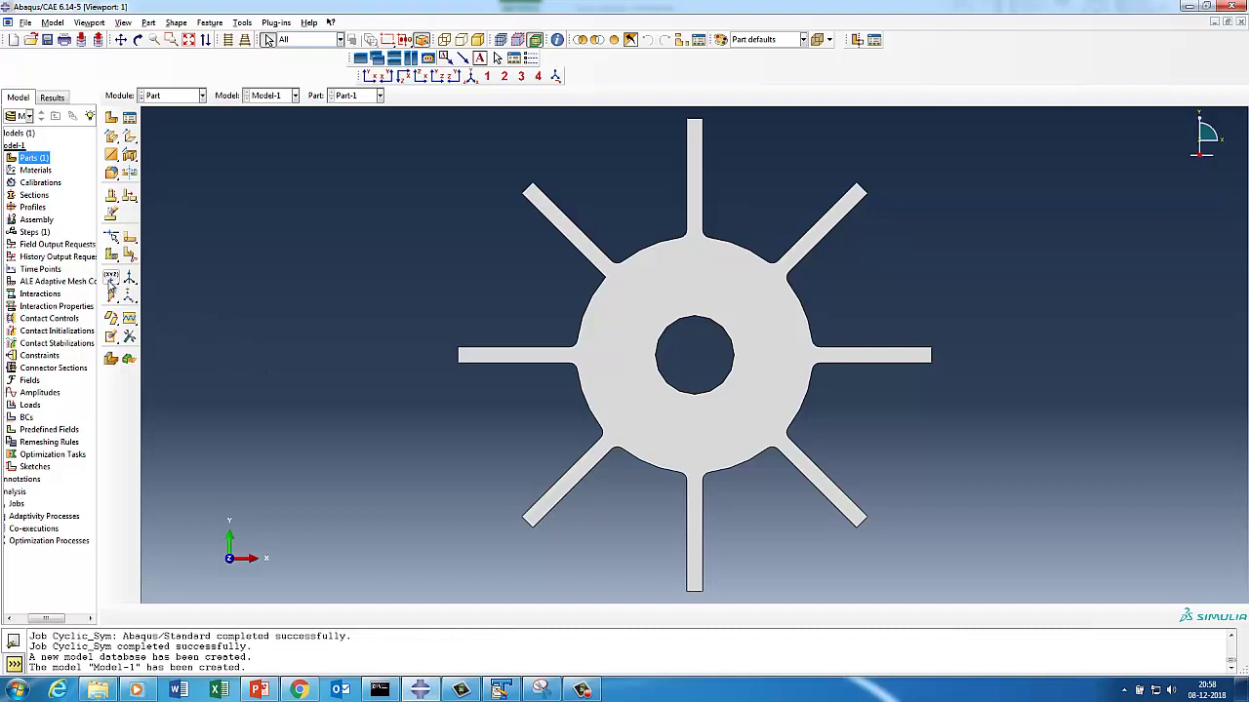
click(112, 281)
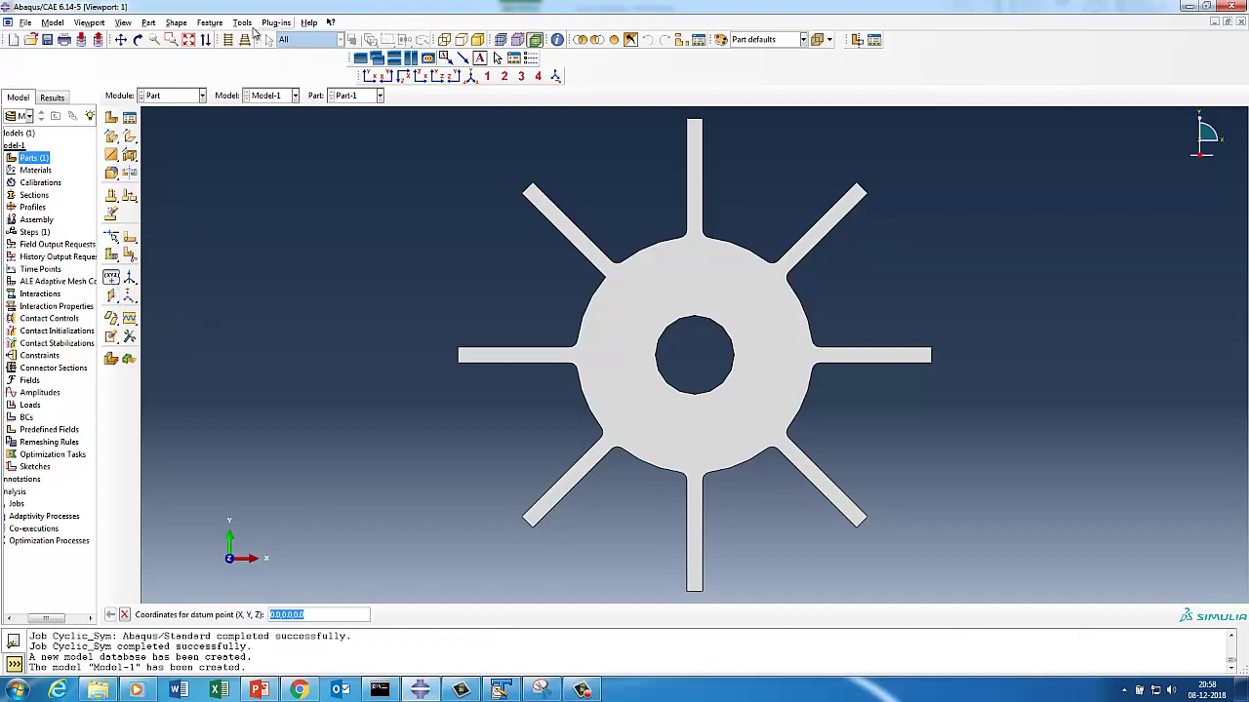
click(124, 614)
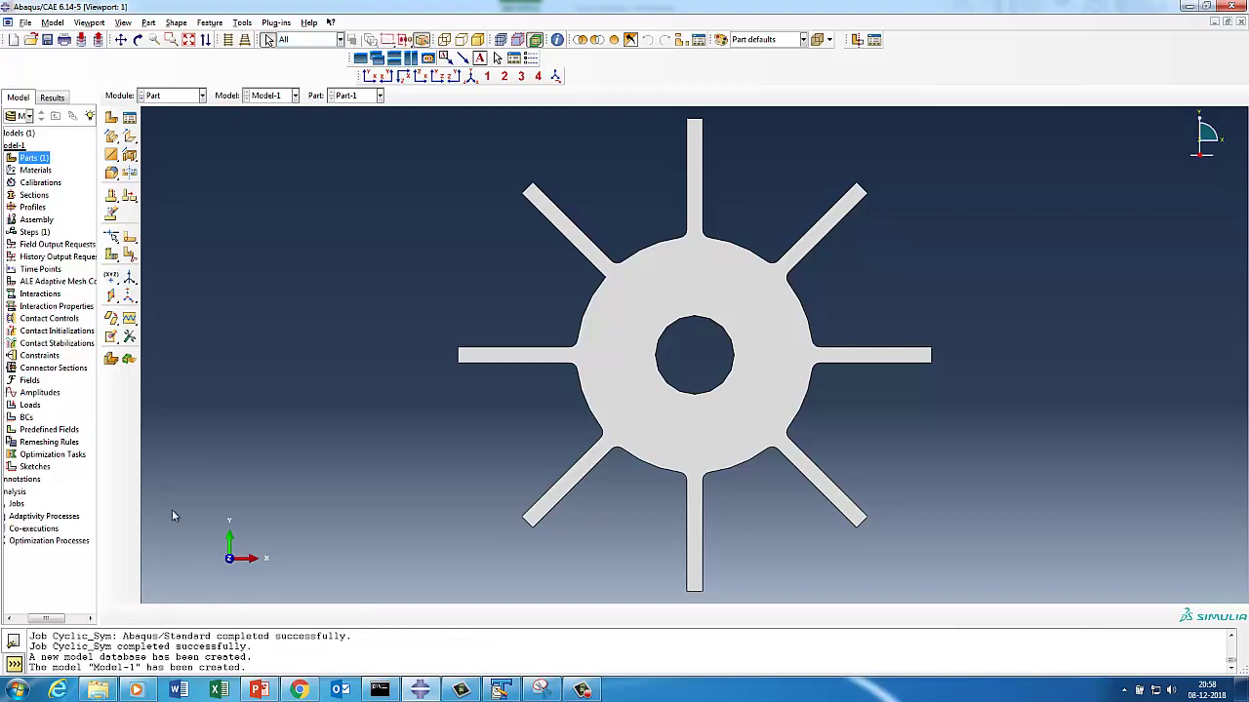
click(242, 22)
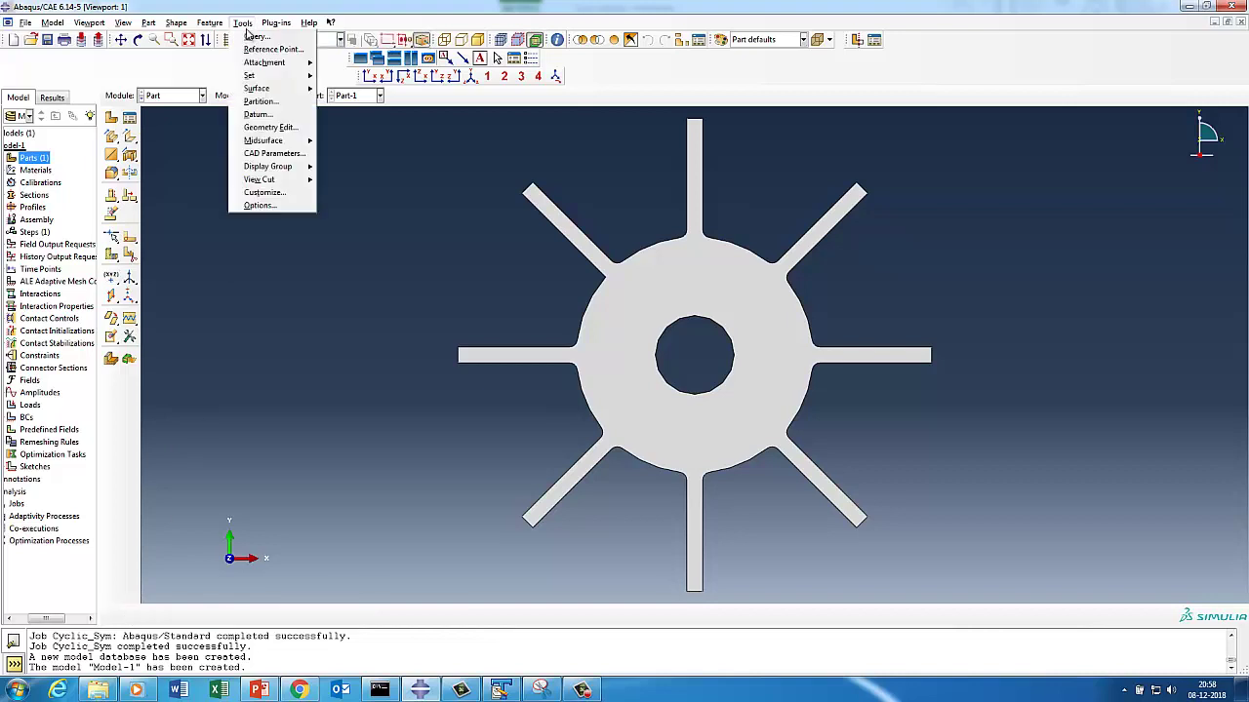
click(266, 114)
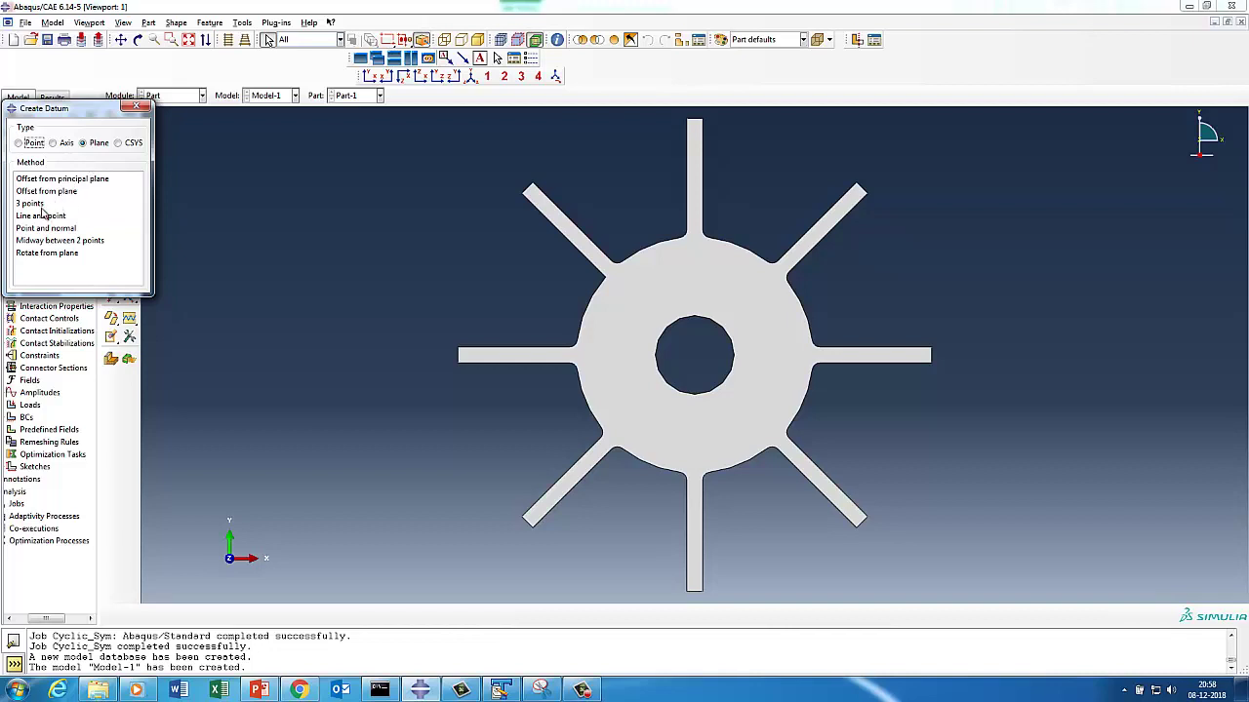
click(37, 204)
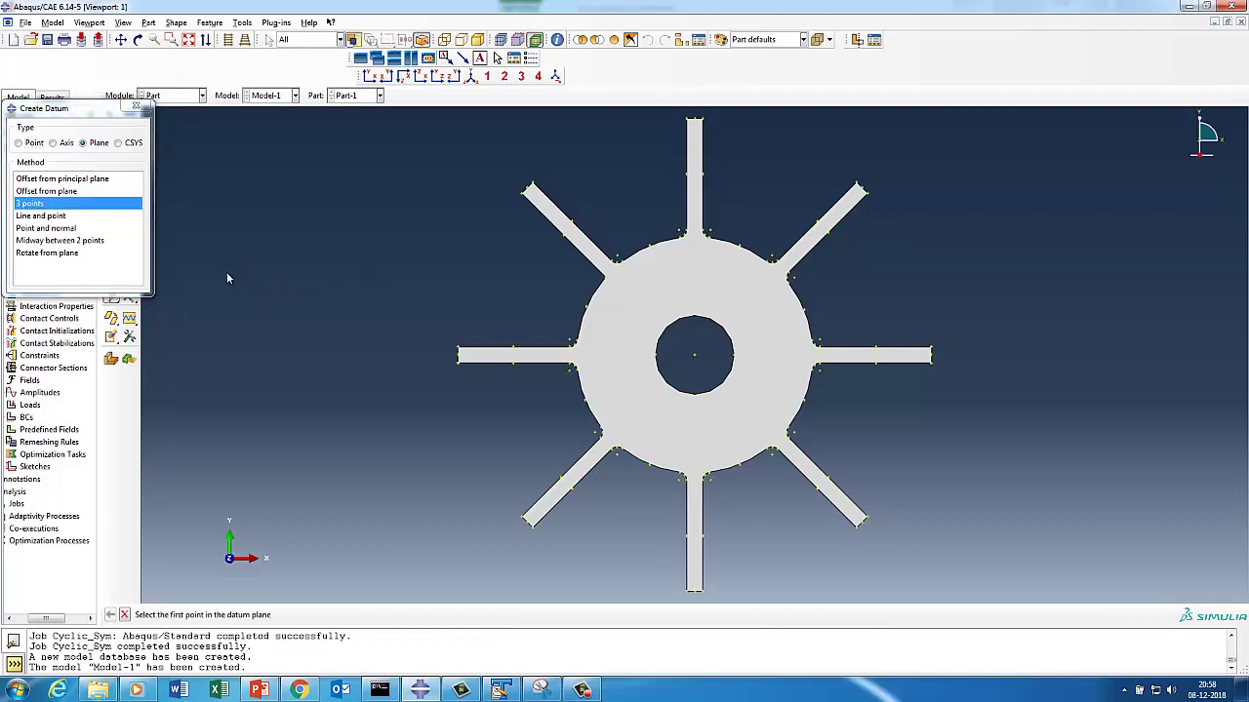
click(92, 180)
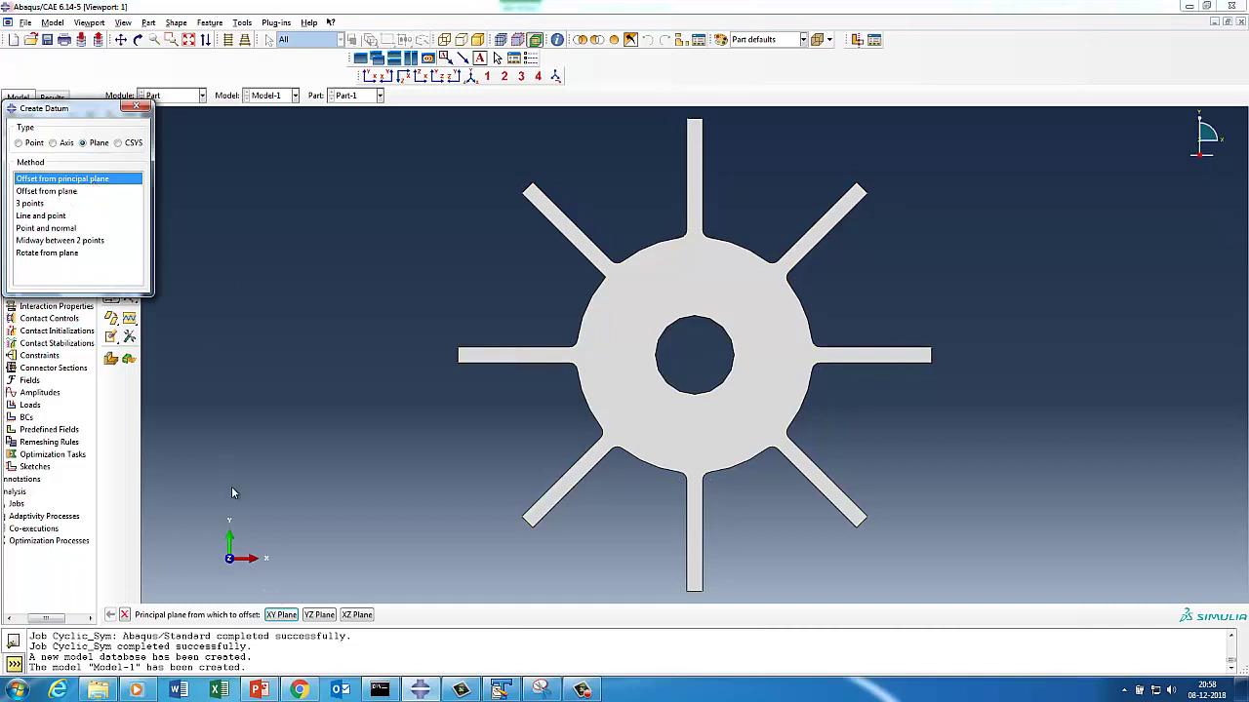
click(293, 615)
key(Return)
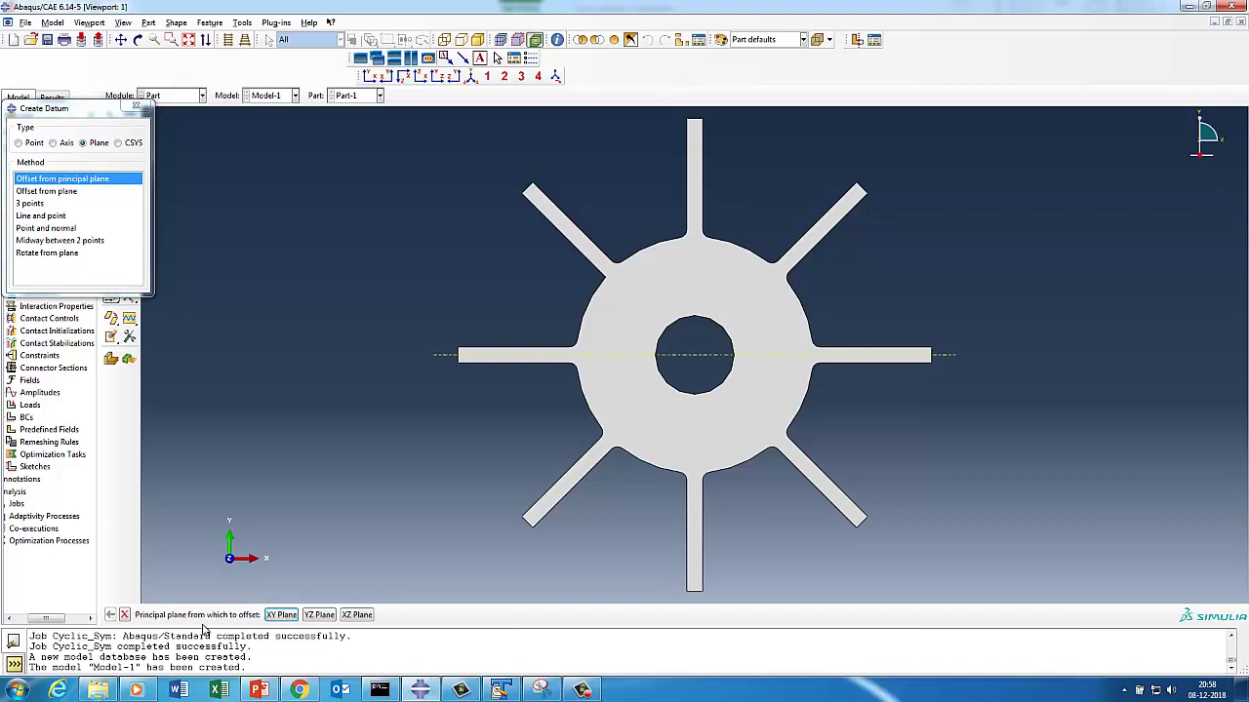
Step: Create a three-point datum plane running through the disc's centre and along the middle of the upper-right spoke
click(32, 203)
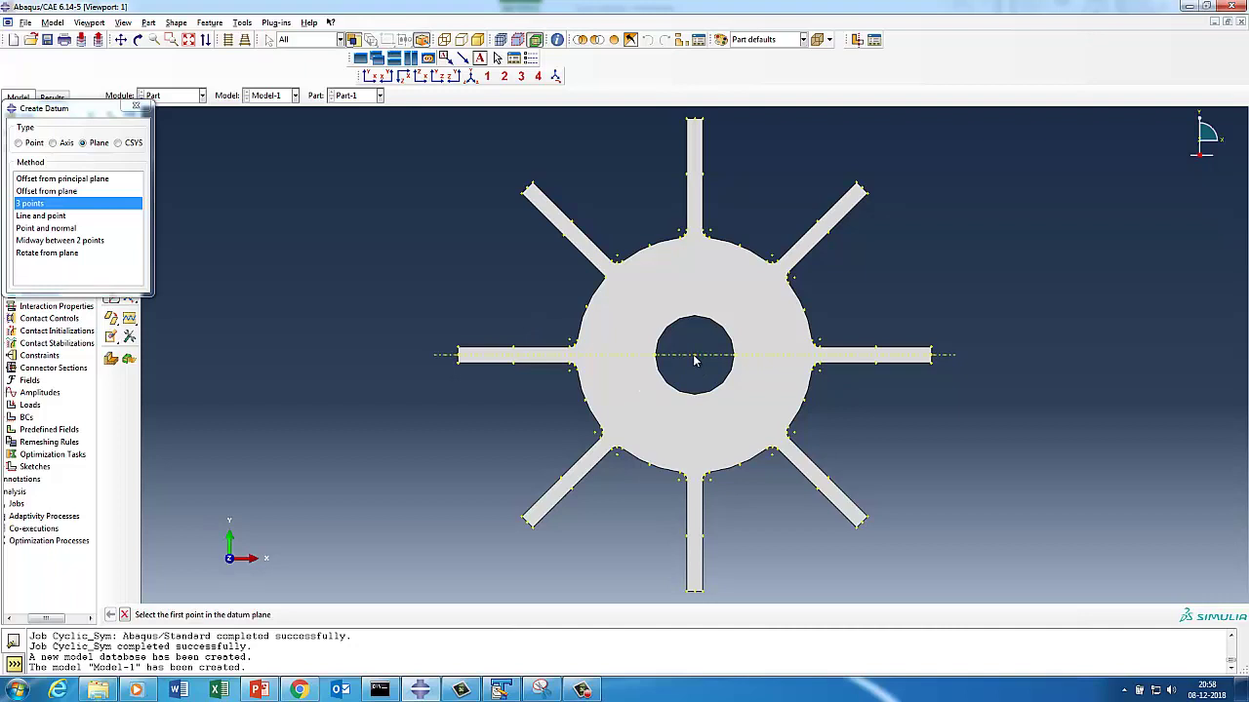
click(724, 359)
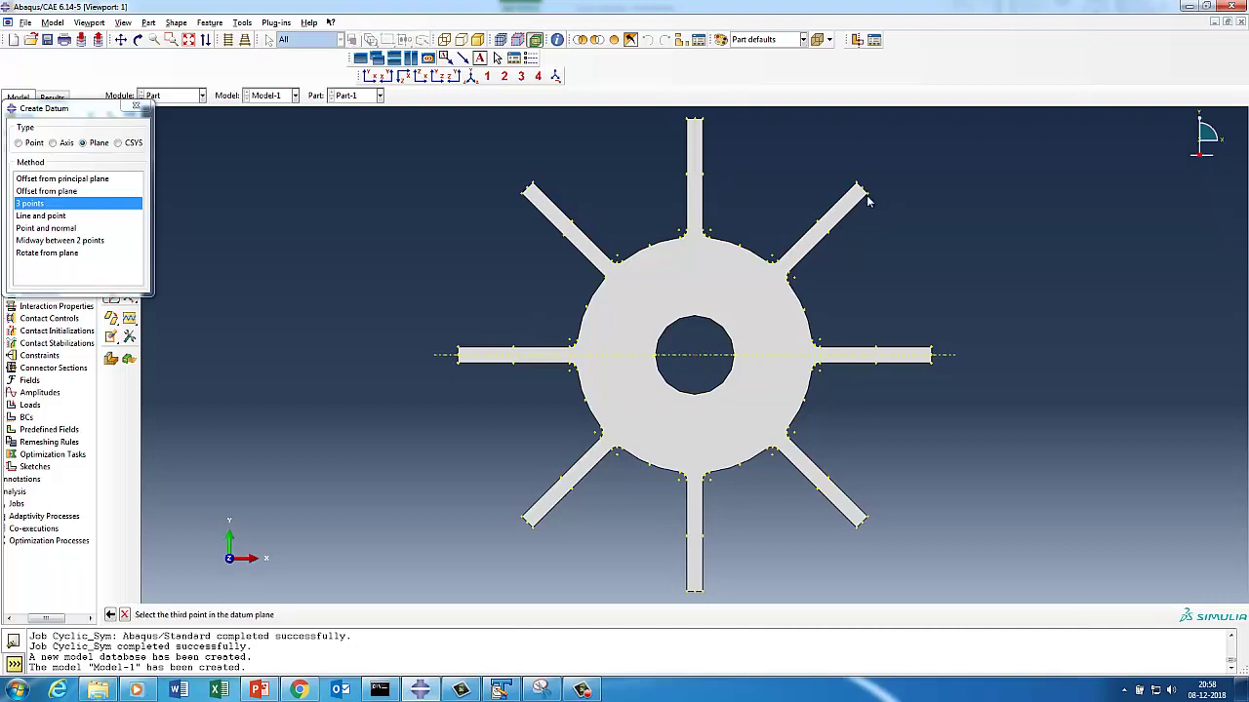
click(138, 39)
drag(836, 277, 721, 352)
click(125, 614)
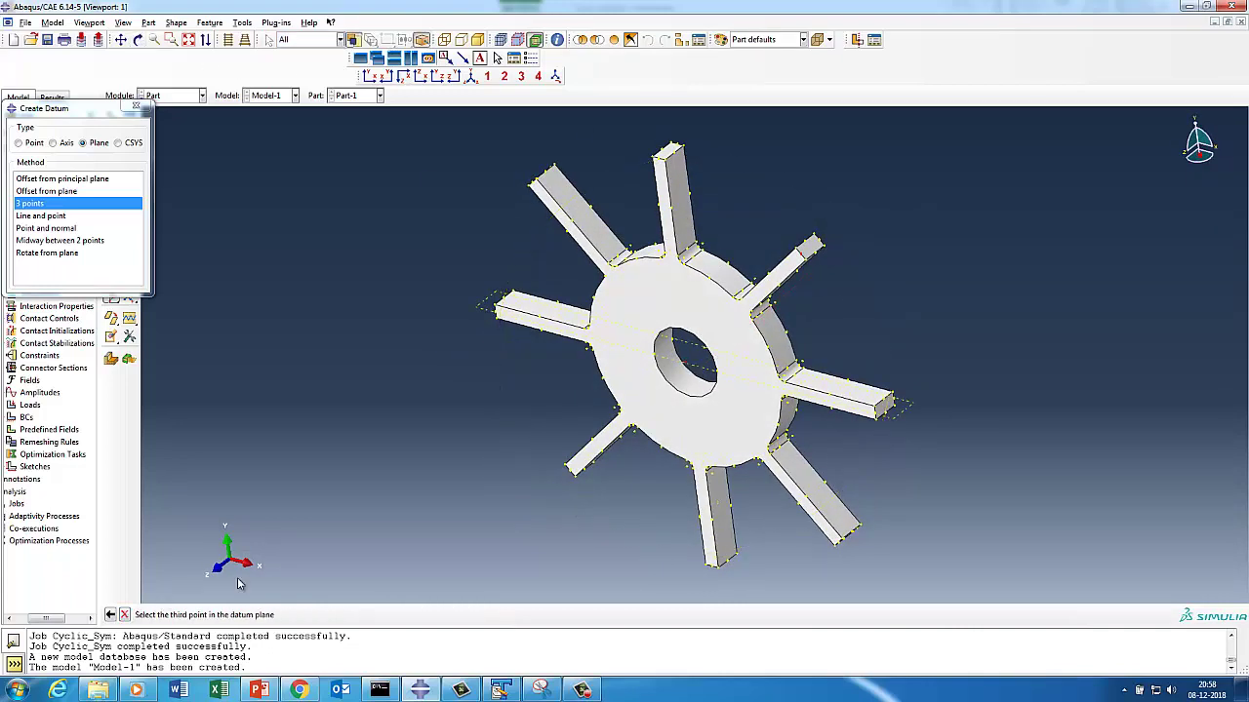
click(820, 247)
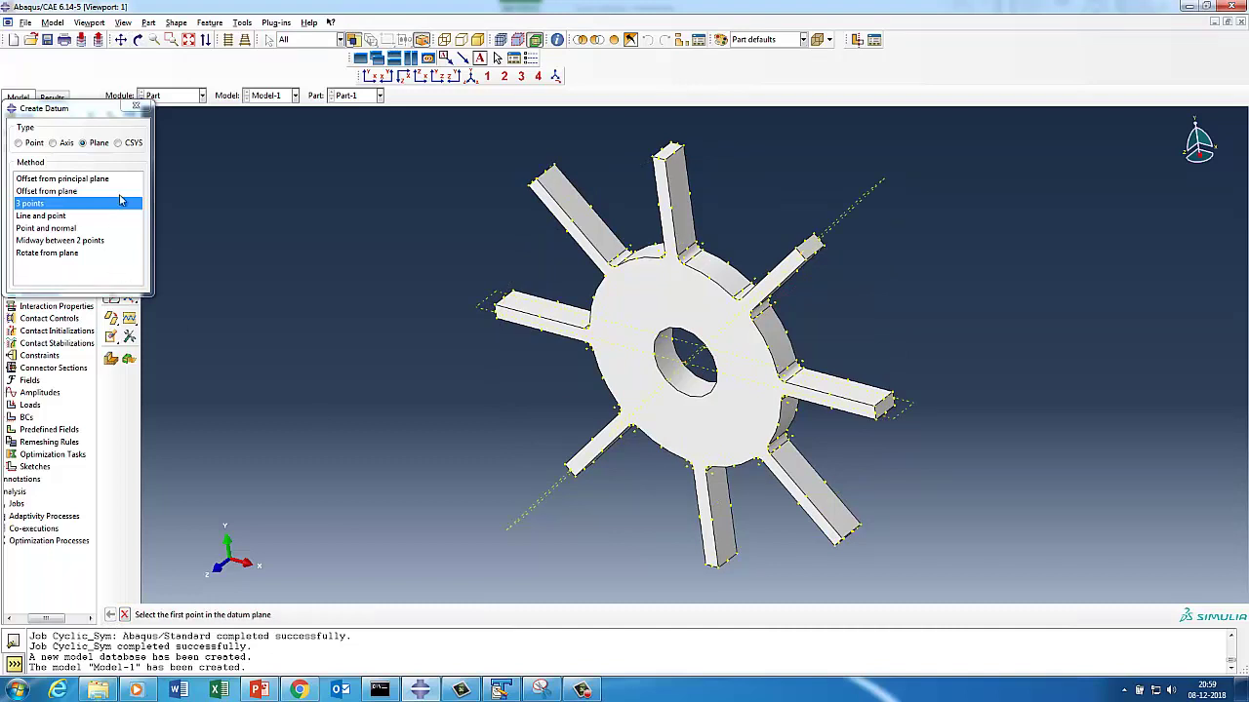
click(143, 108)
Step: Partition the disc's cell with the horizontal datum plane through its centre
click(370, 78)
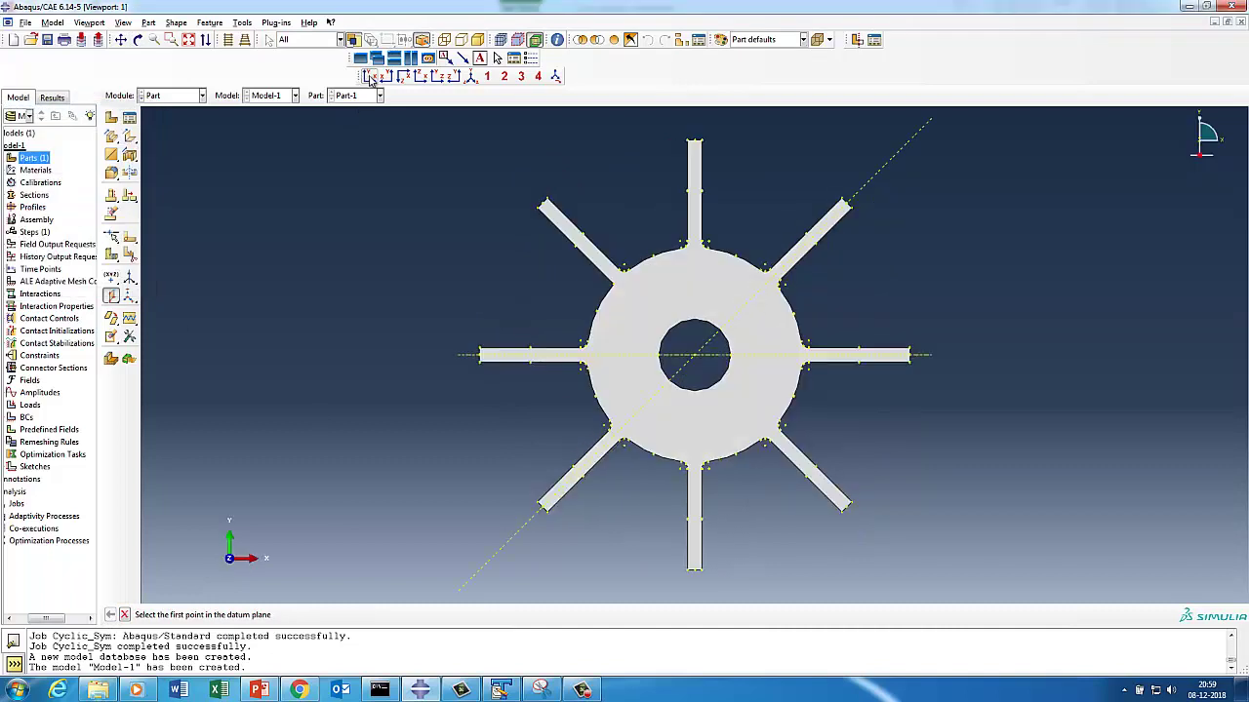
click(127, 250)
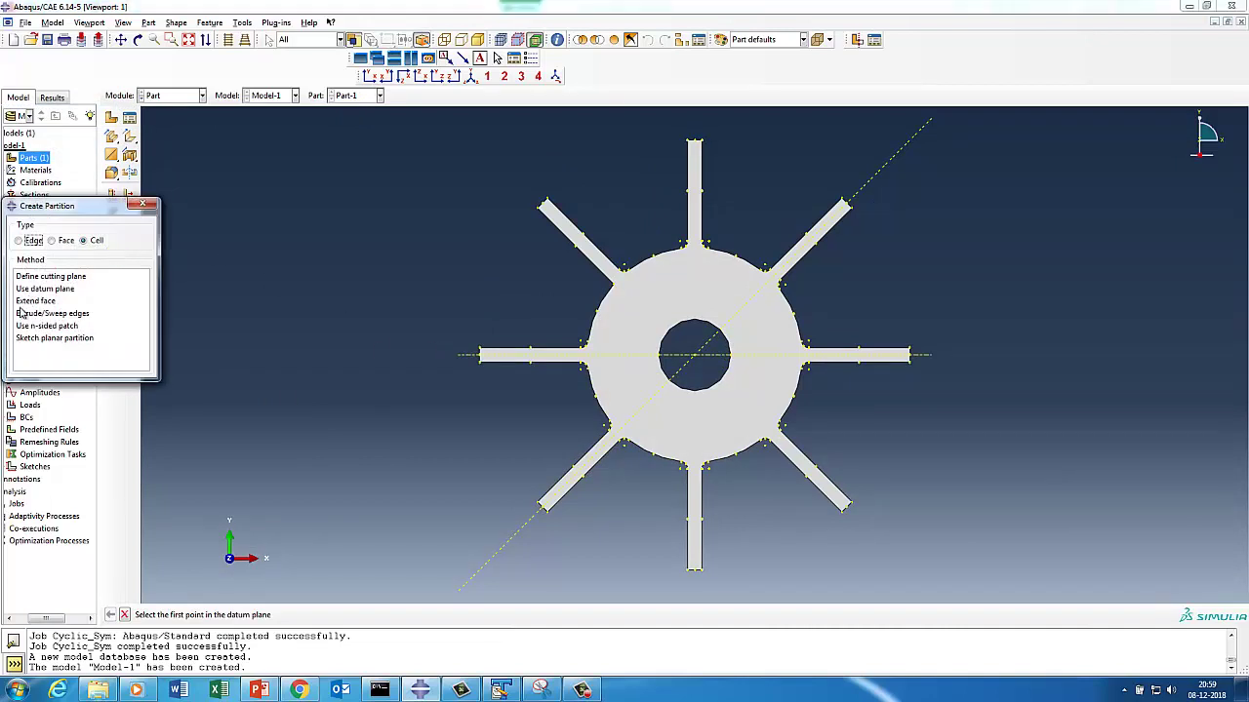
click(29, 290)
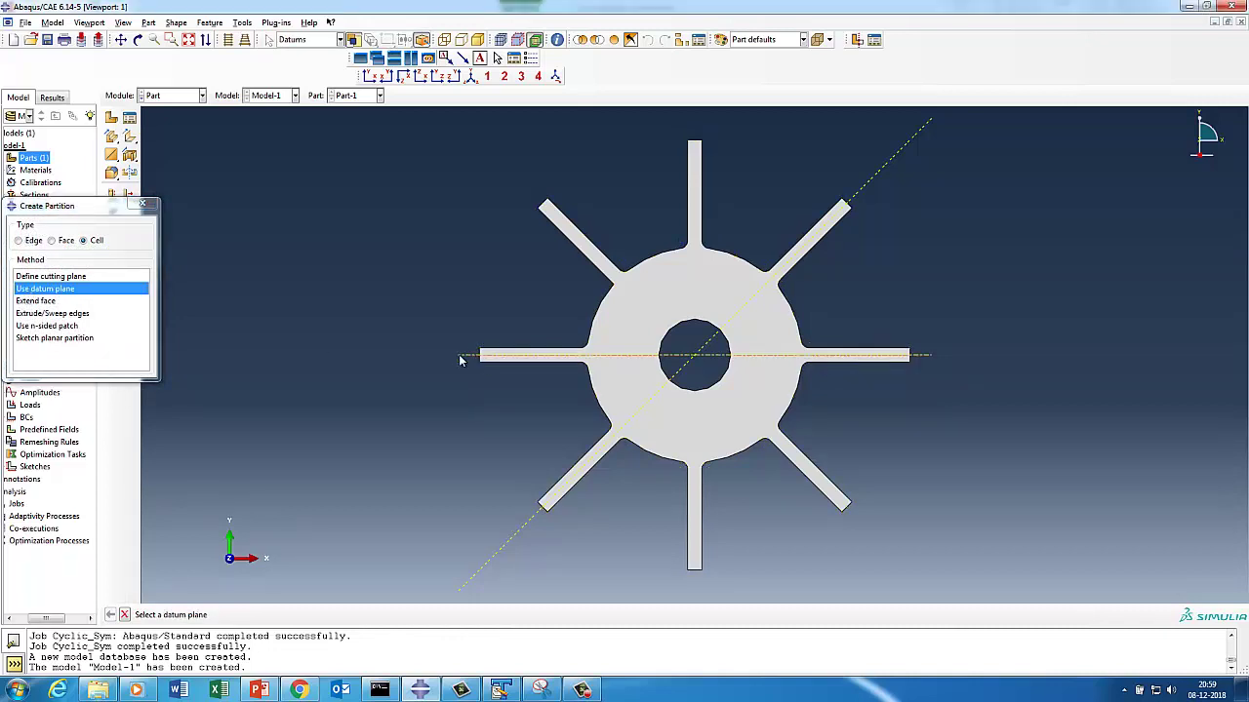
click(456, 357)
click(252, 615)
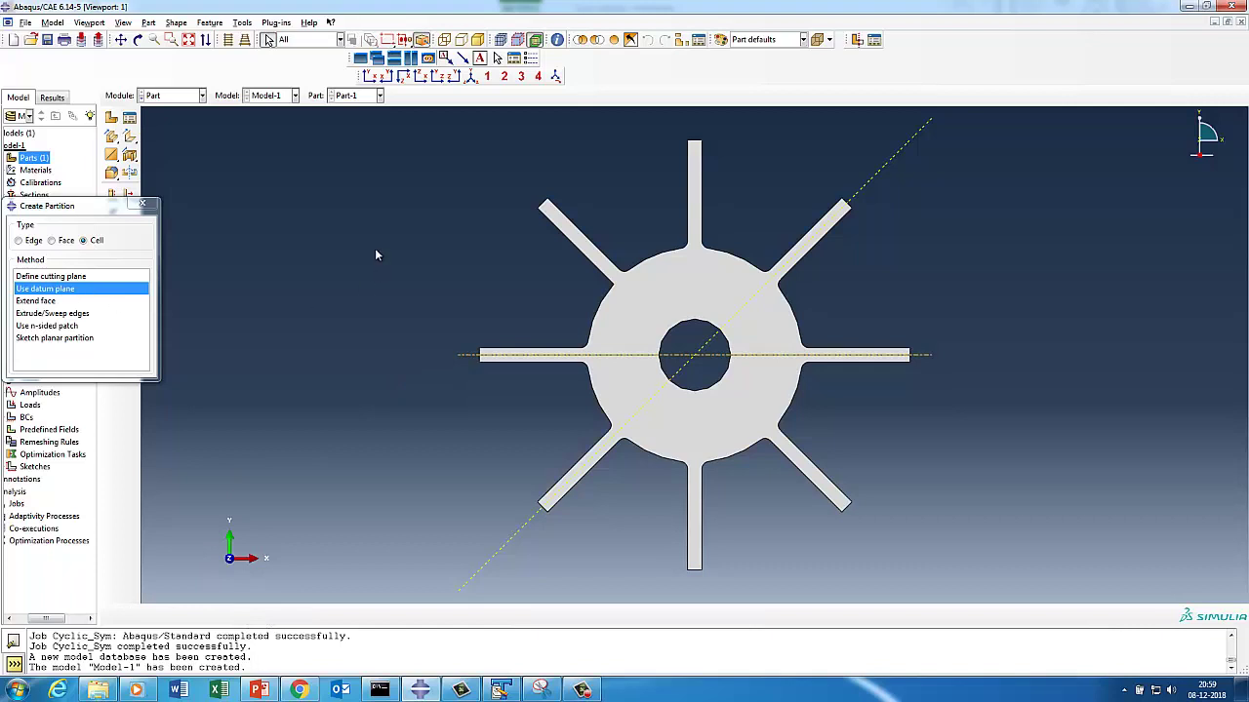
Step: Partition both halves of the disc with the diagonal datum plane
drag(424, 148, 1061, 521)
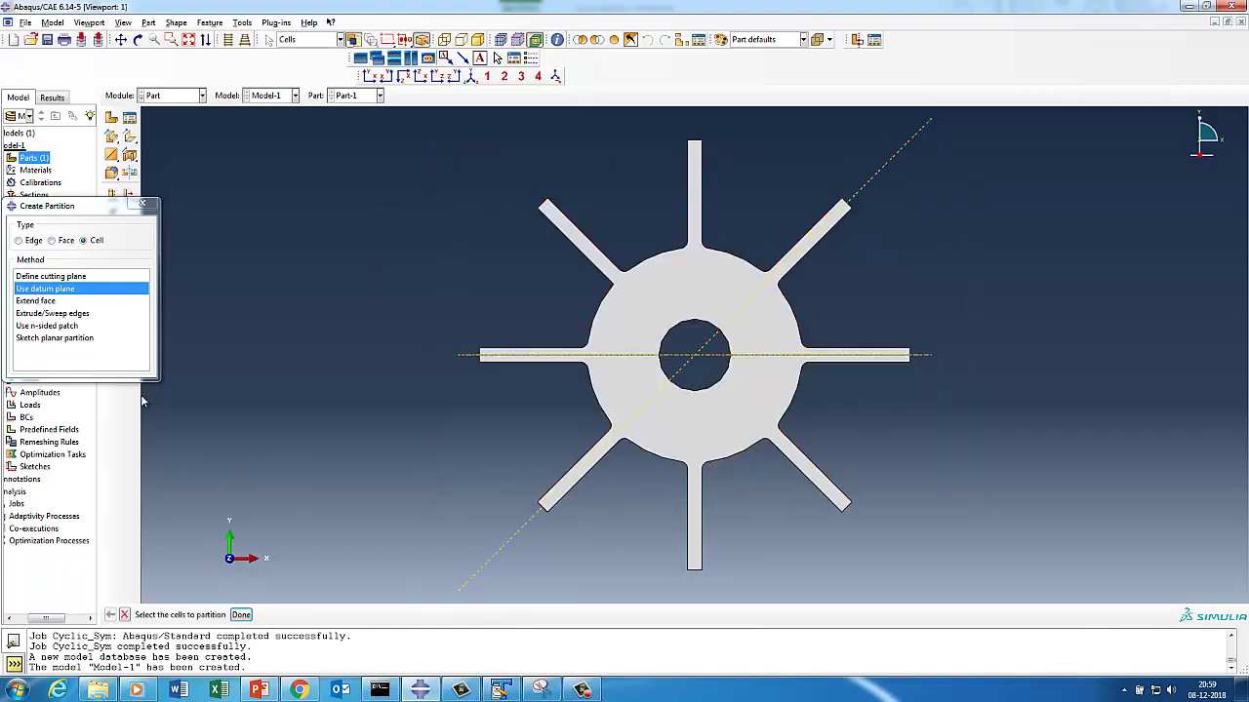
drag(392, 151, 1069, 492)
click(241, 615)
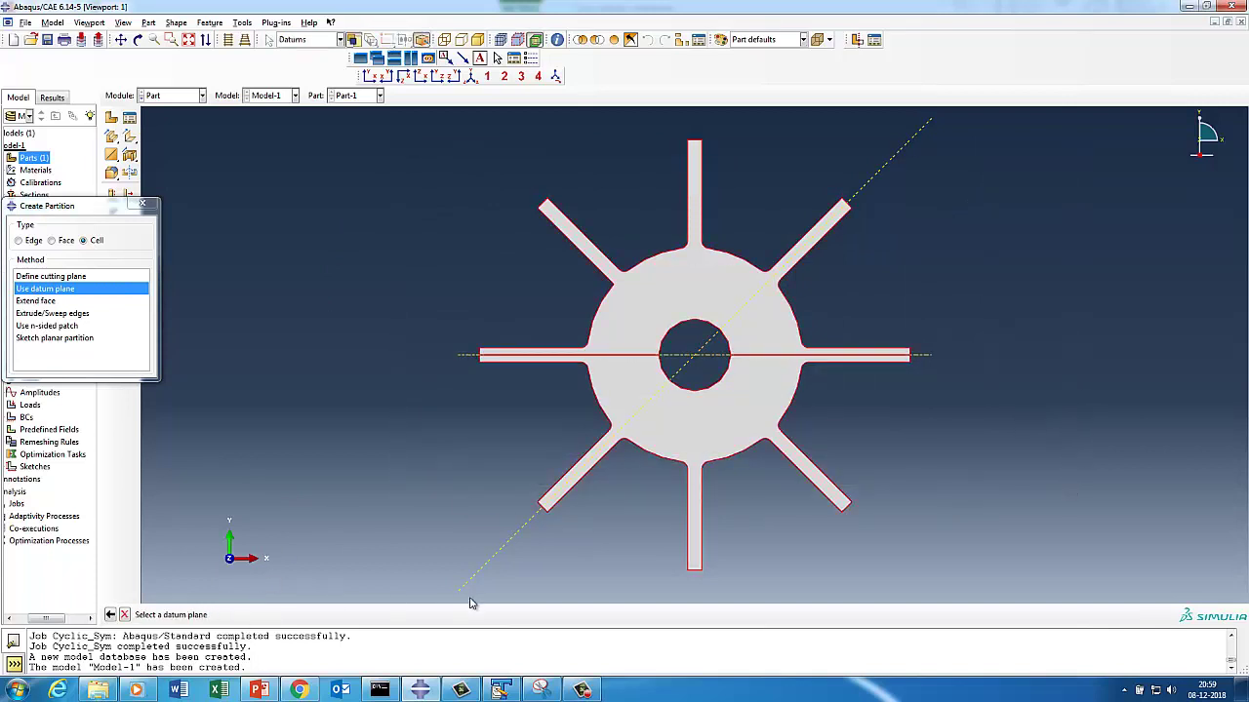
click(481, 582)
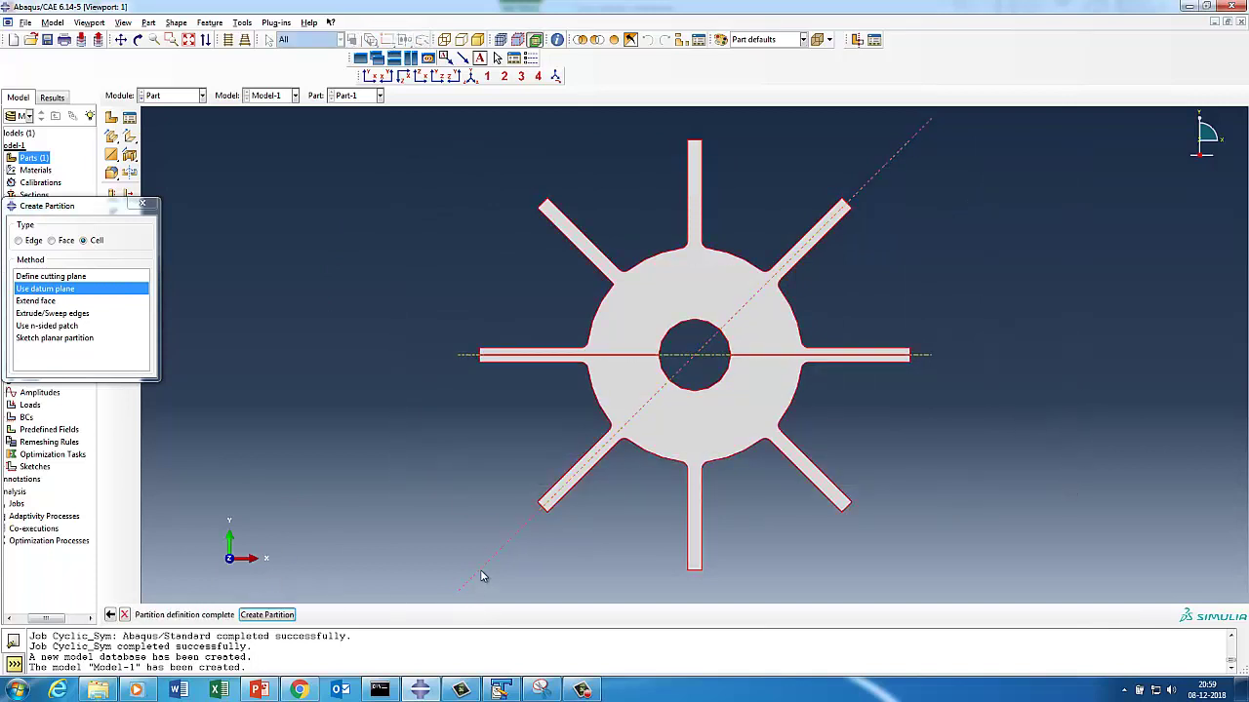
click(288, 617)
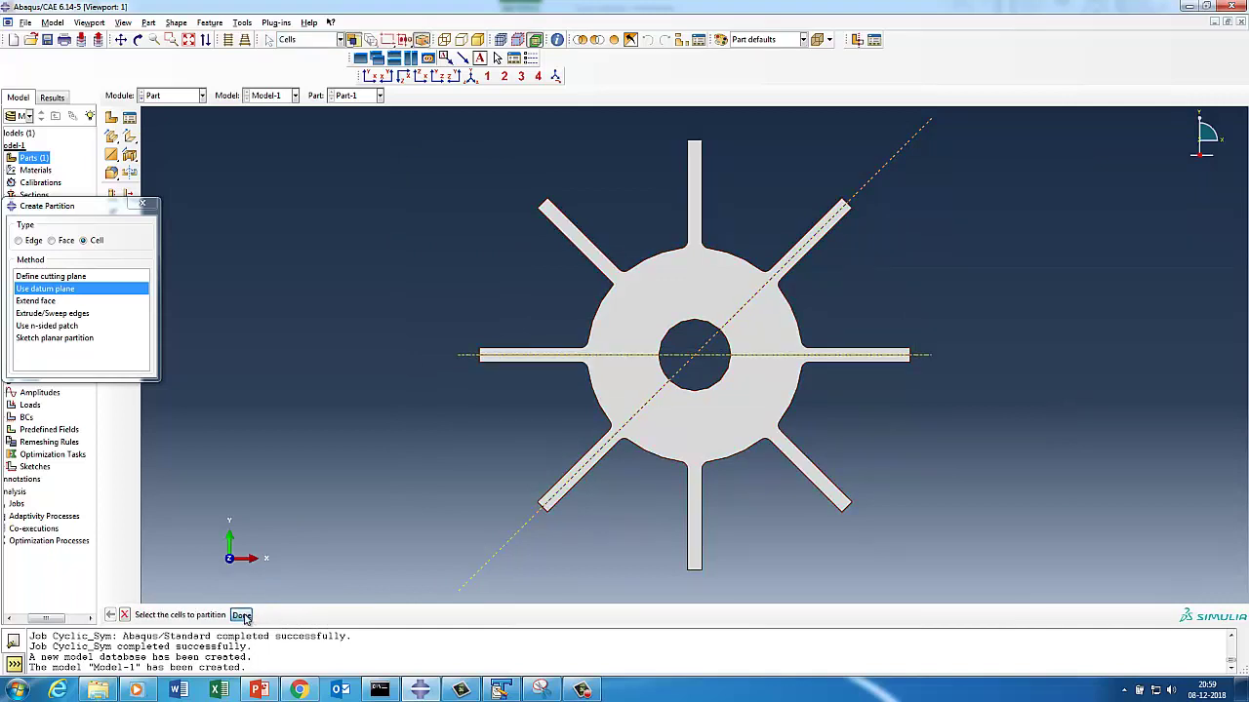
click(142, 204)
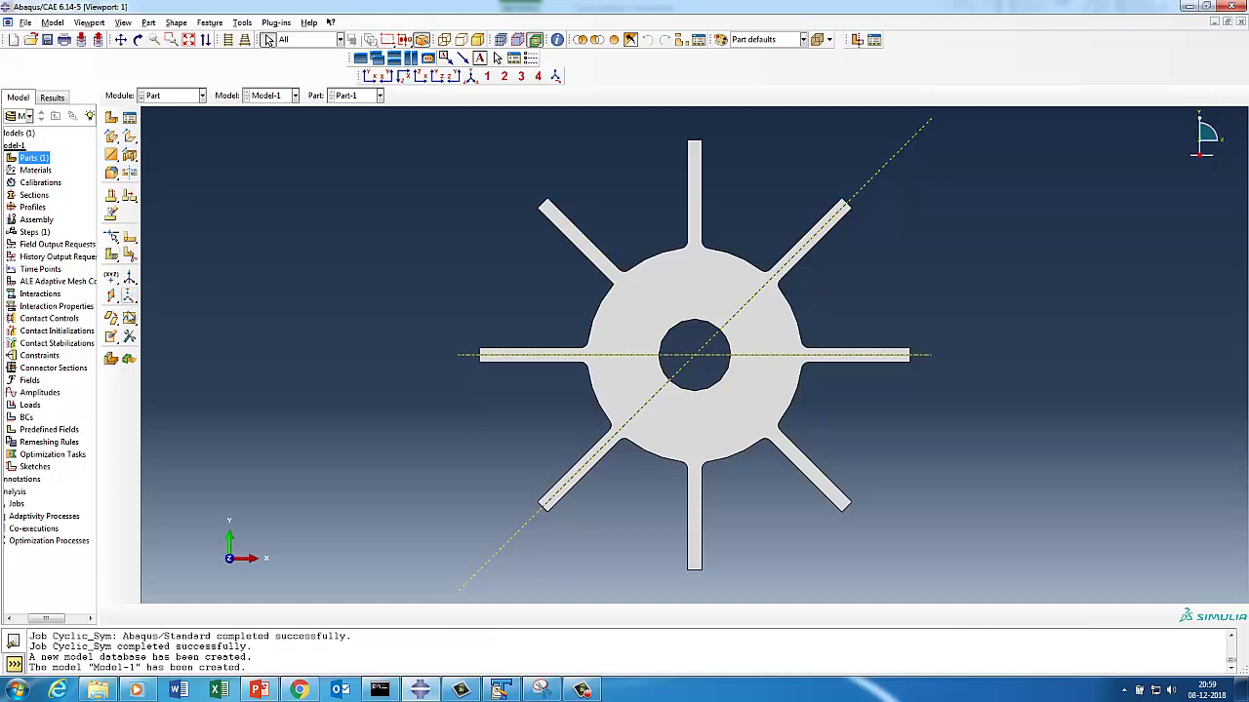
Step: Remove the faces of the disc's lower half, including its cells, and the leftover faces beneath the right spoke
click(113, 338)
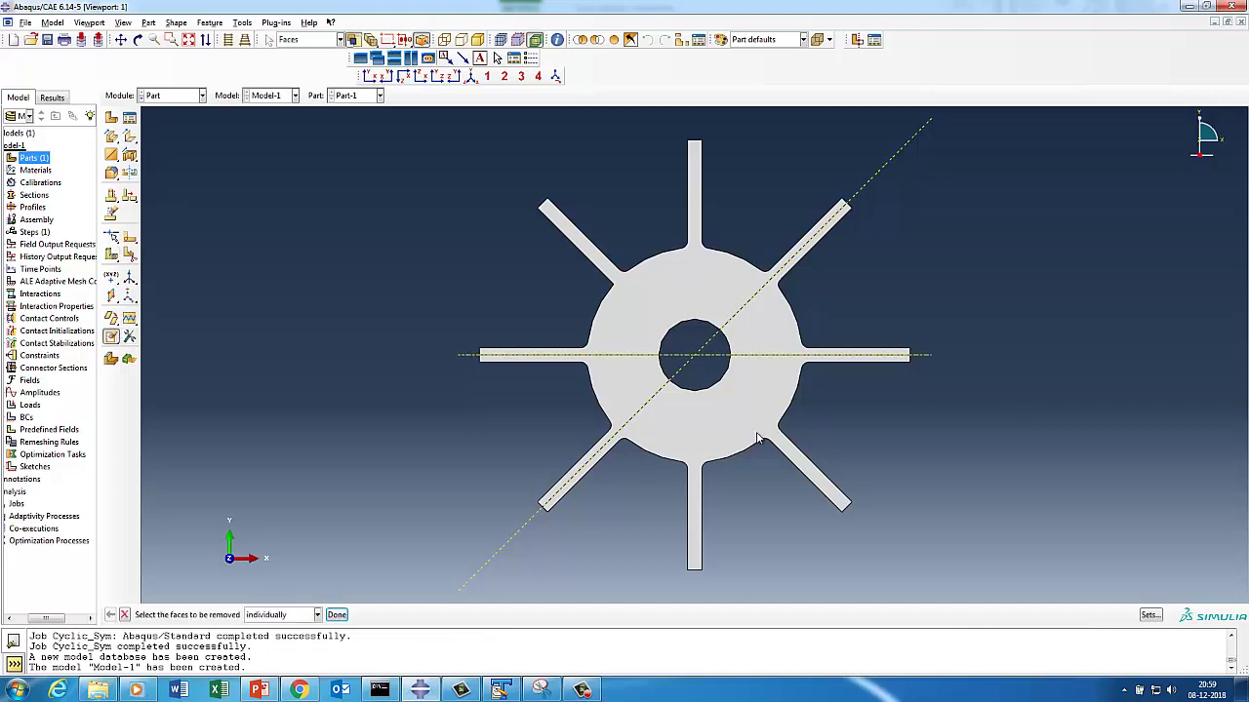
drag(448, 371, 1017, 563)
click(336, 615)
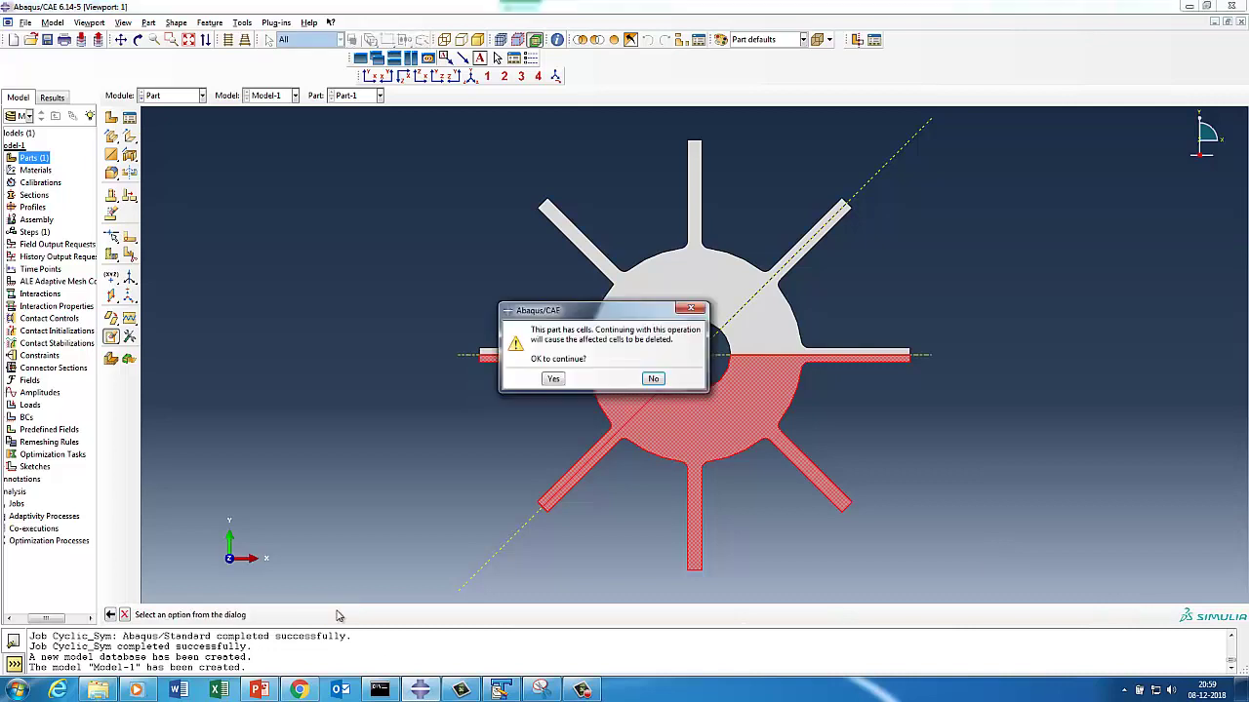
click(552, 379)
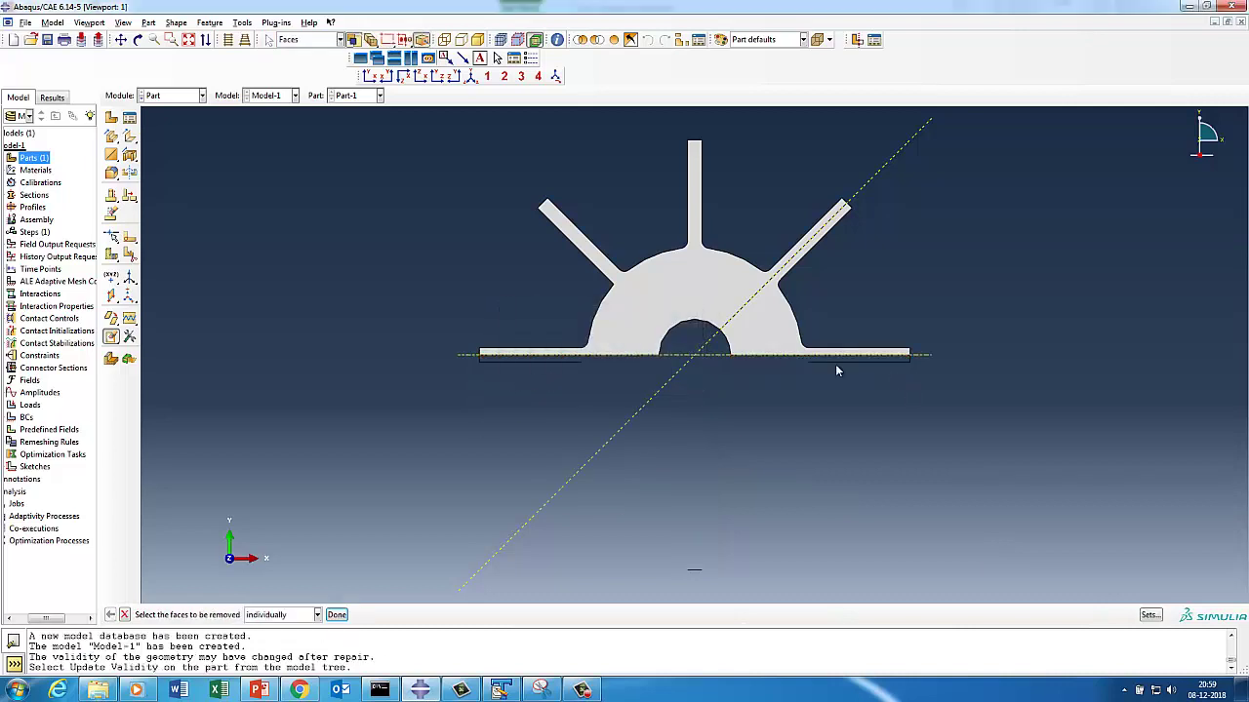
drag(807, 359, 922, 374)
middle_click(637, 564)
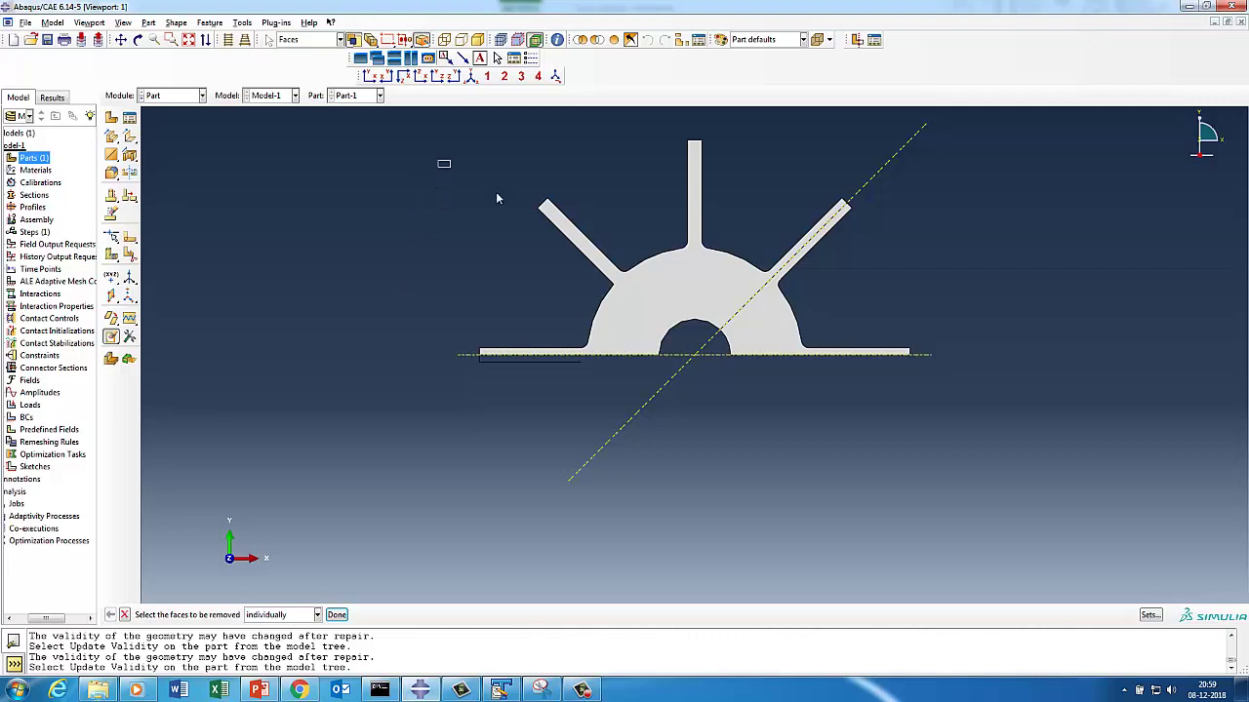
Step: Remove the faces of the region above the diagonal plane and the leftover faces around the left spoke
drag(495, 198, 680, 324)
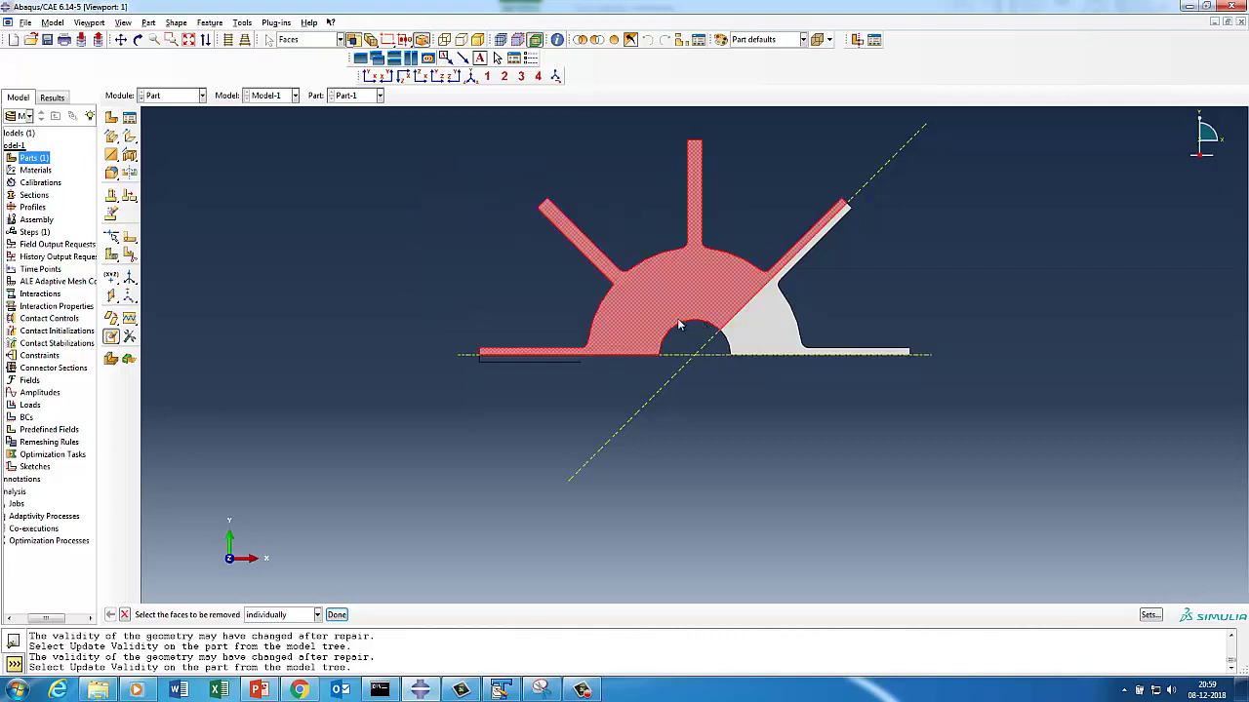
middle_click(610, 340)
click(548, 382)
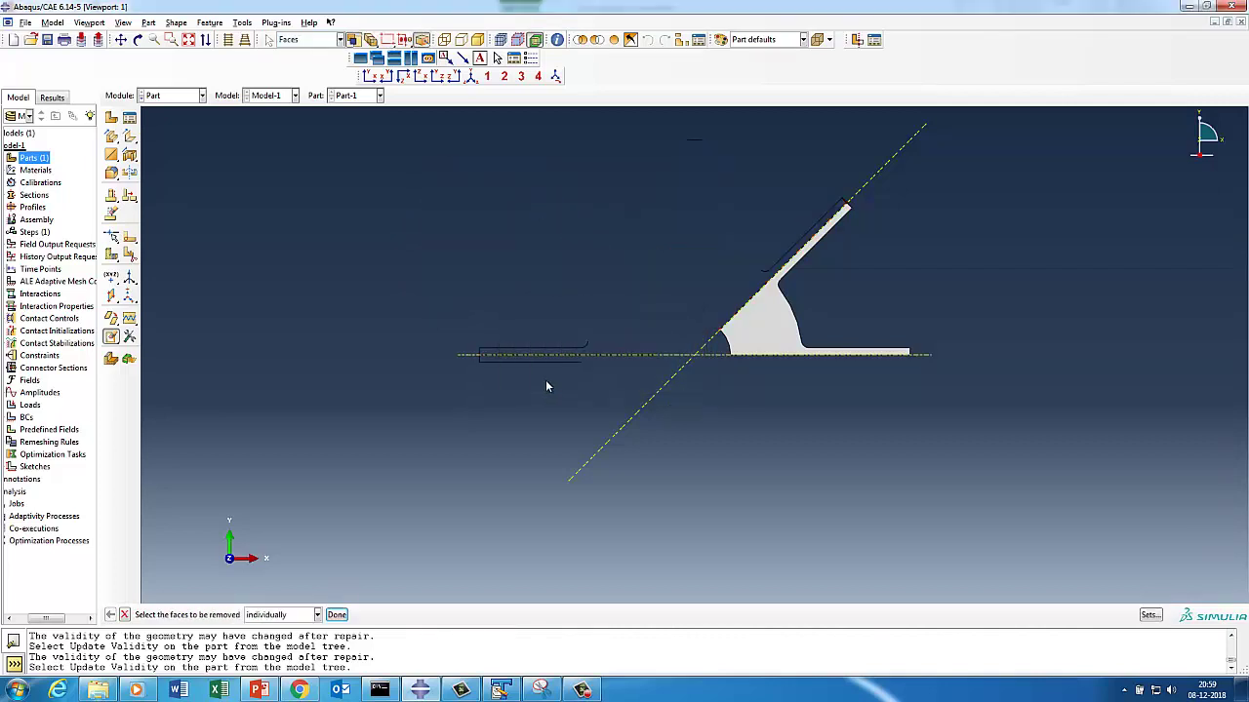
drag(446, 311, 607, 393)
middle_click(607, 393)
Step: Remove the leftover side, end and fillet faces alongside the sector's diagonal spoke
click(188, 40)
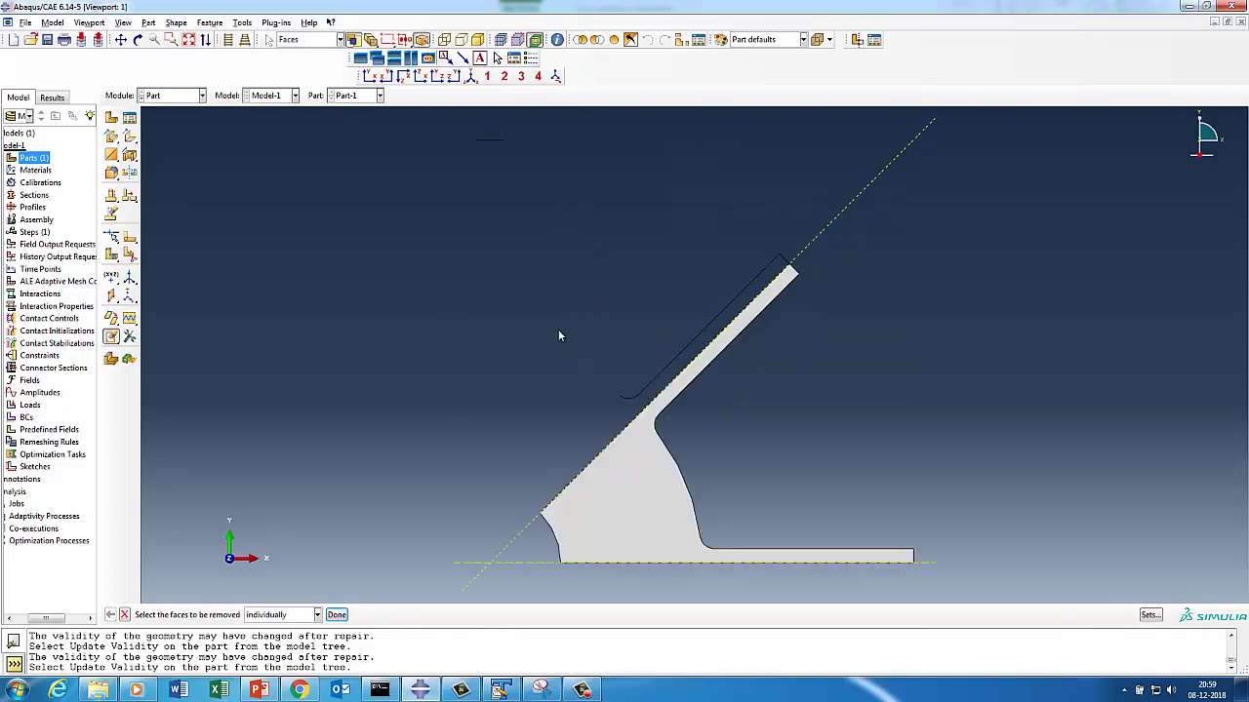
drag(559, 336, 639, 394)
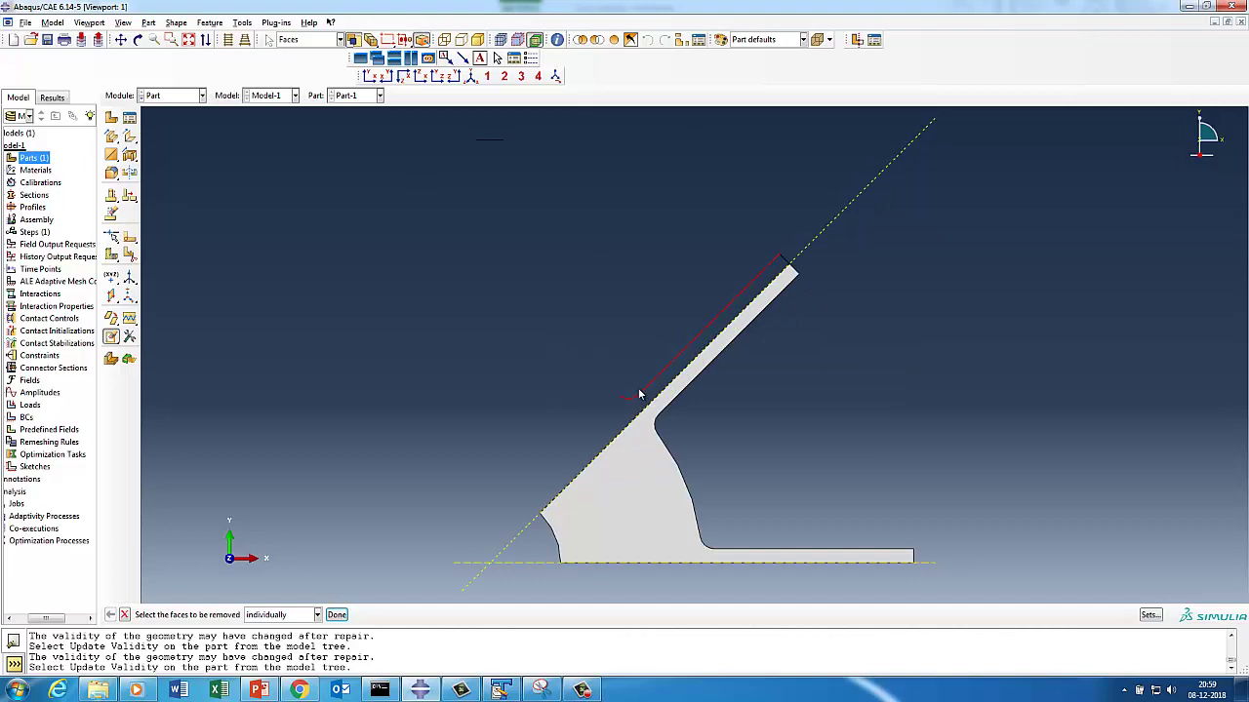
click(778, 259)
click(337, 615)
drag(610, 387, 644, 409)
Step: Remove the detached end face left over from the former top spoke
click(138, 40)
drag(696, 404, 727, 459)
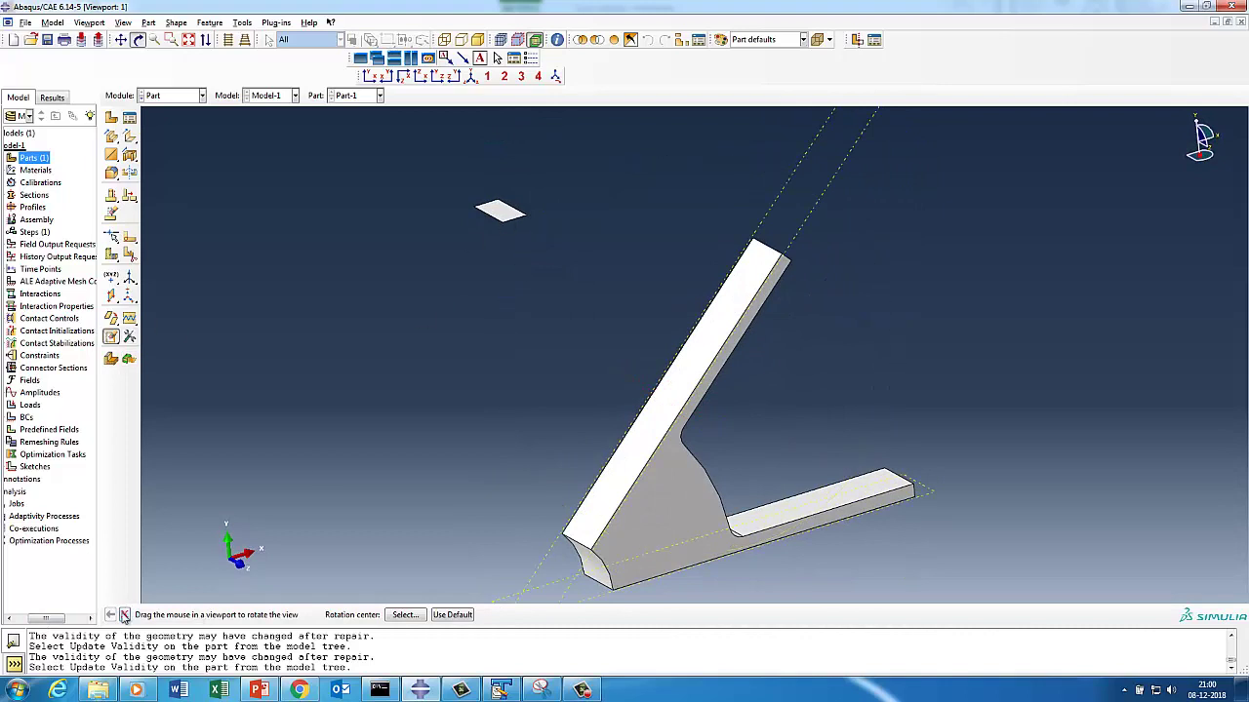
click(124, 615)
click(506, 254)
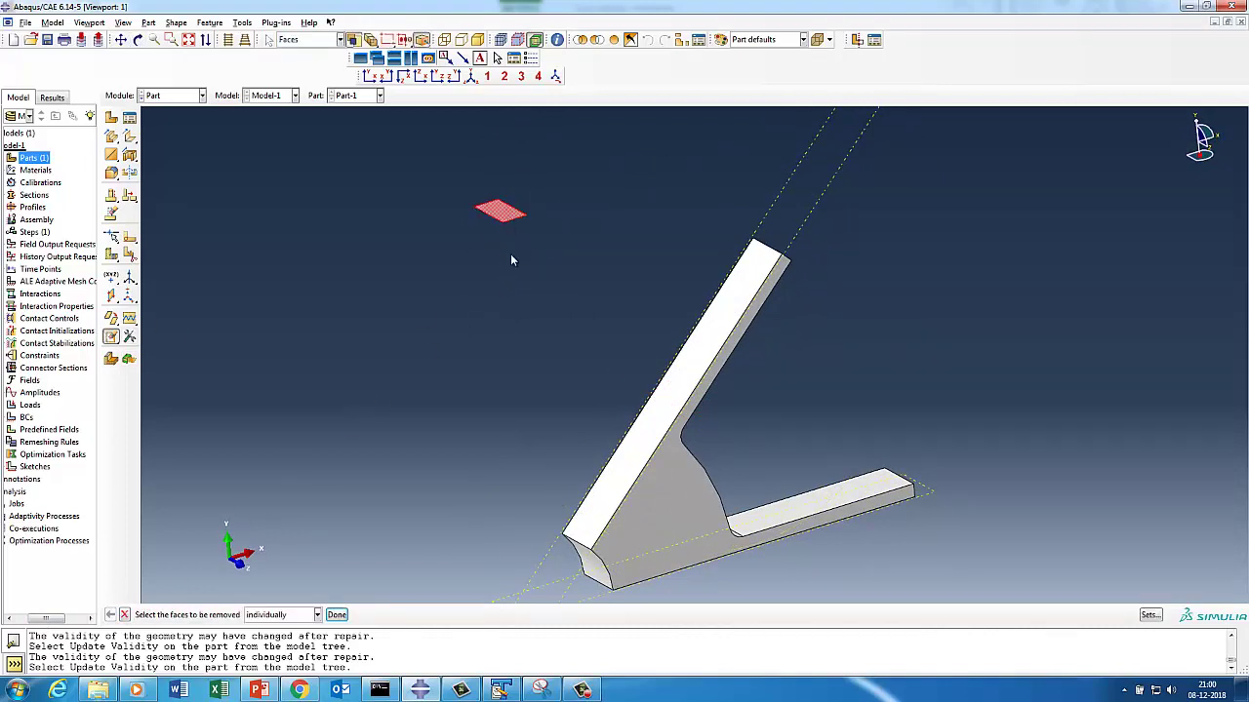
click(337, 616)
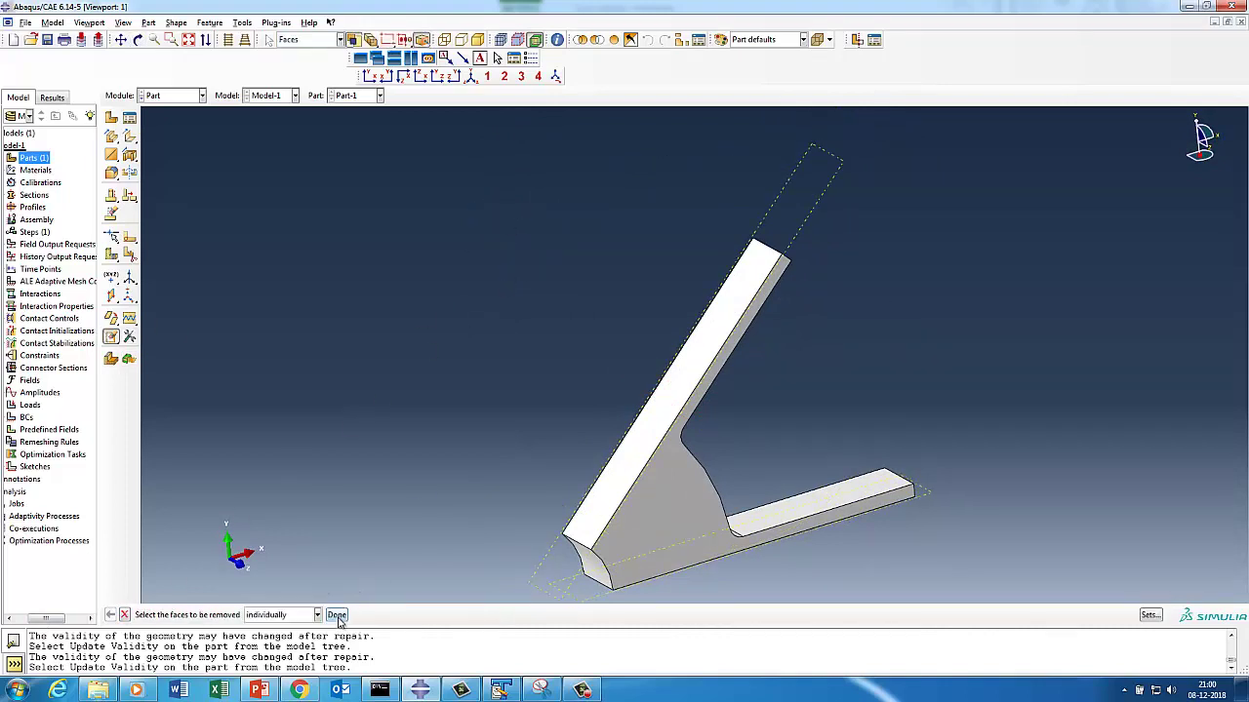
Step: Switch from the Part module to the Property module
click(138, 40)
drag(800, 410, 894, 334)
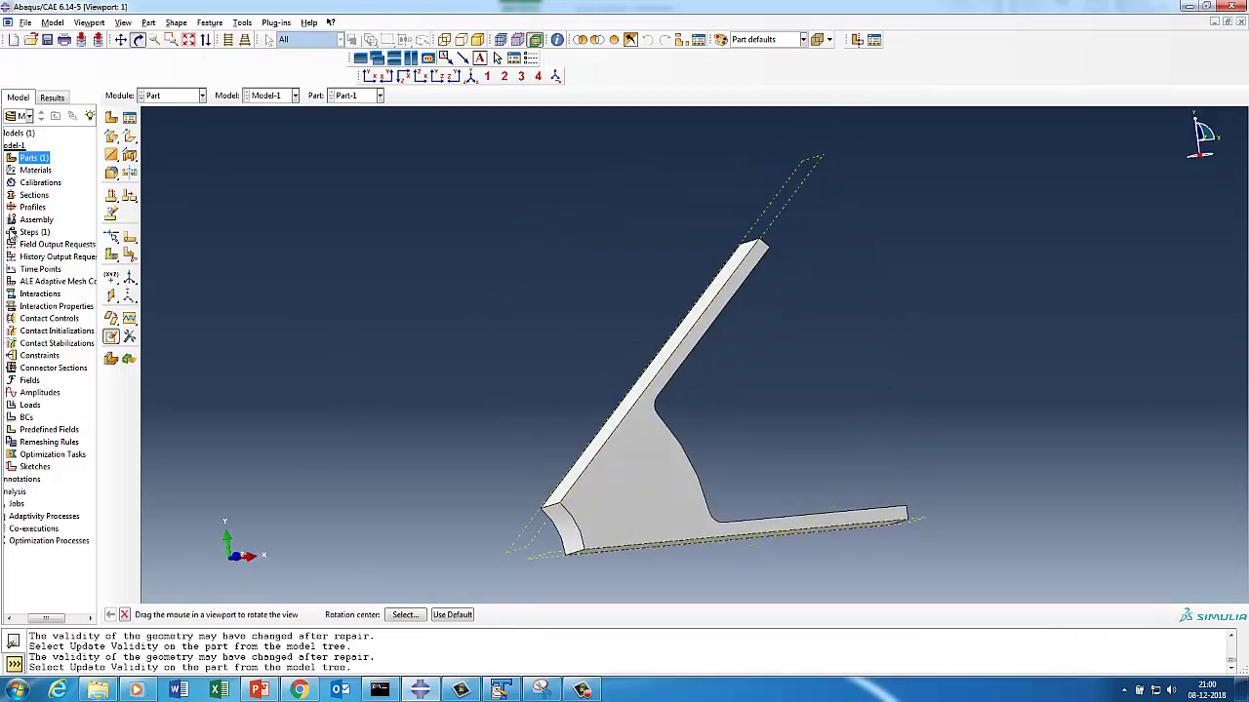
right_click(31, 221)
click(192, 270)
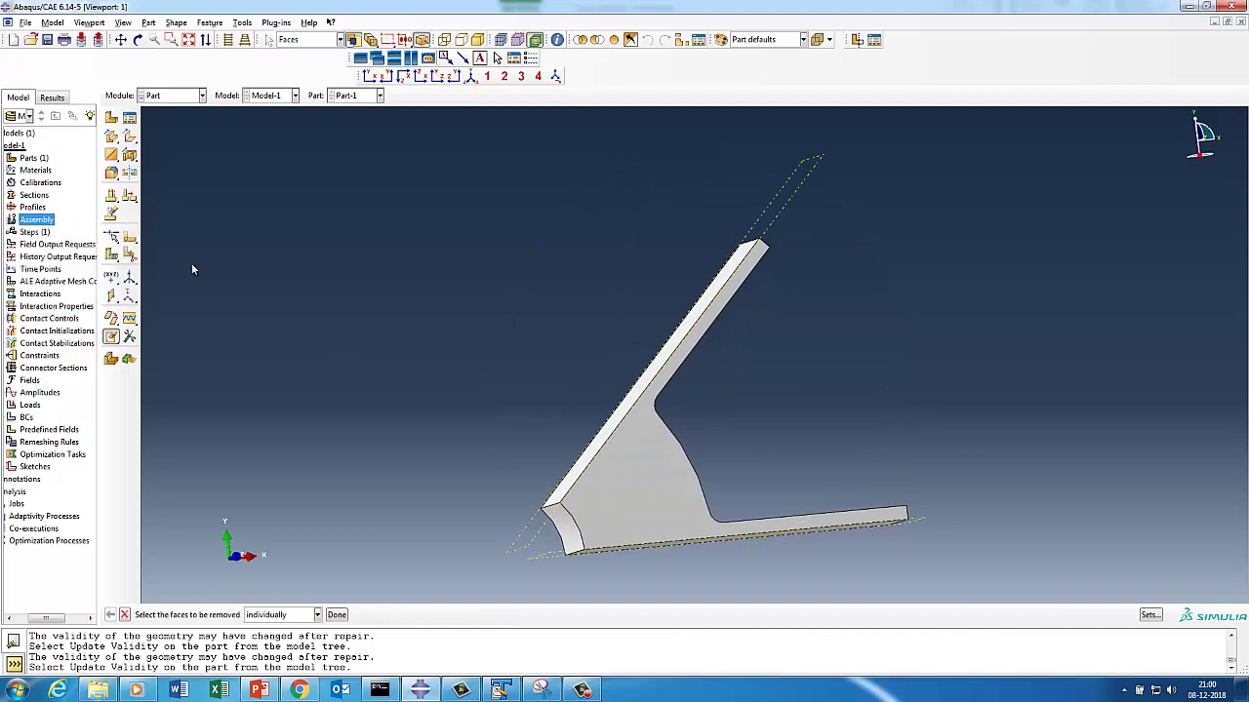
click(176, 96)
click(166, 121)
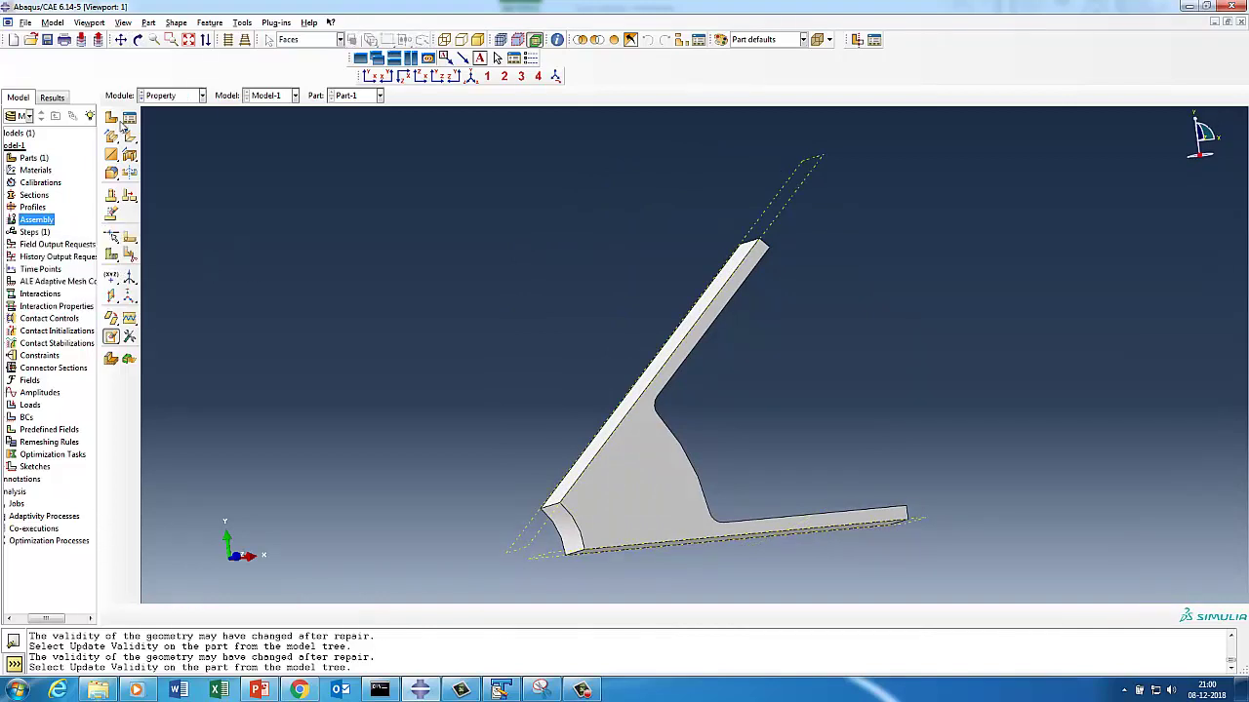
Step: Create a new material and give it a uniform mass density of 7.85e-09
click(129, 118)
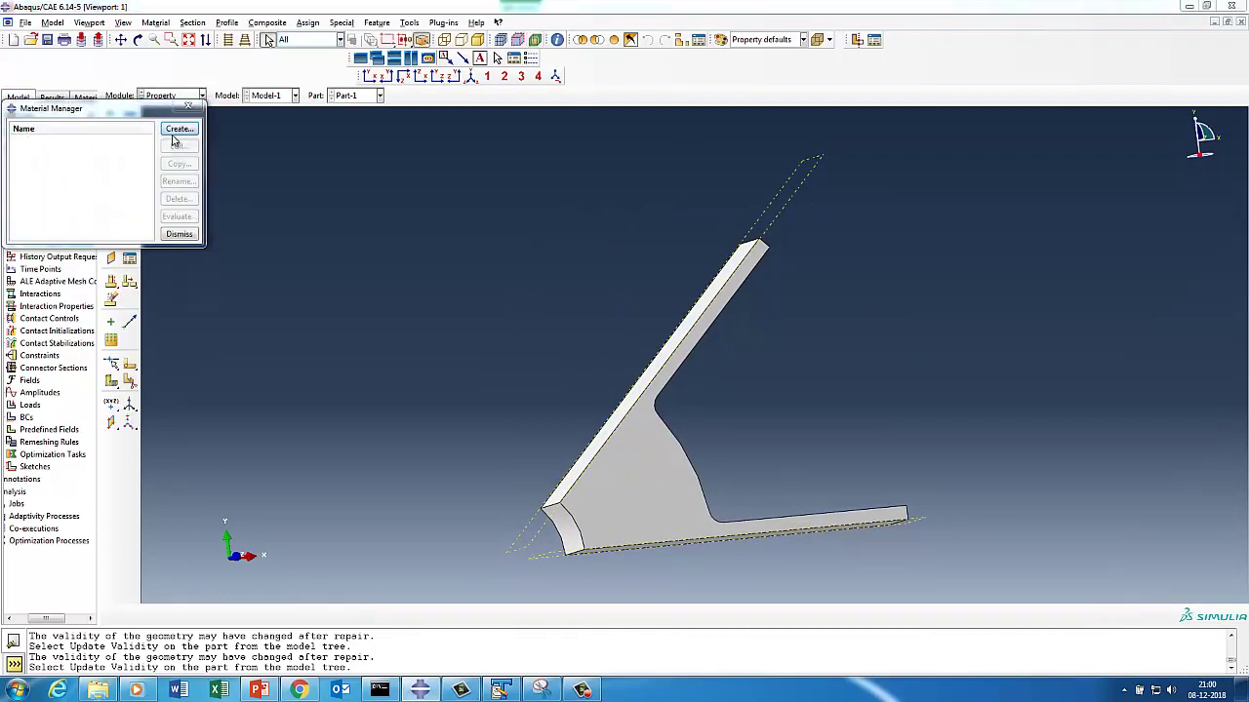
click(179, 129)
click(34, 277)
click(43, 291)
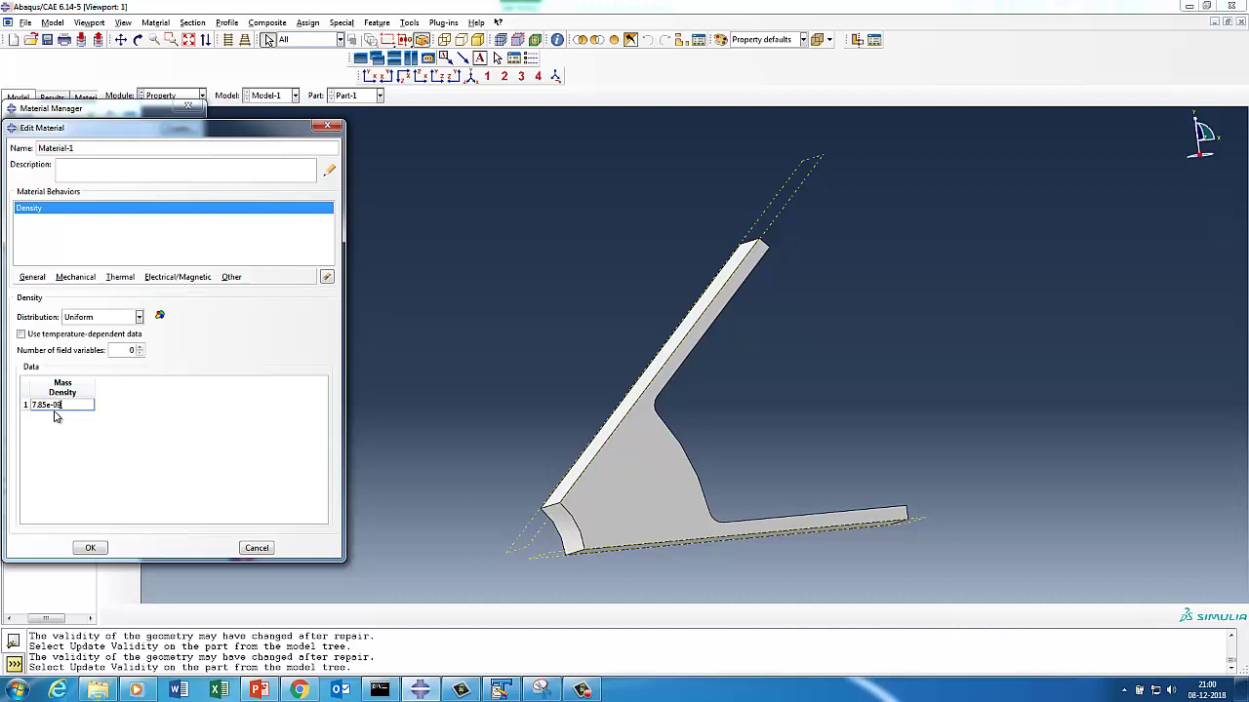
text(7.85e-09)
key(Return)
Step: Add isotropic elasticity with Young's modulus 210e03 and Poisson's ratio 0.3 and save the material
click(76, 278)
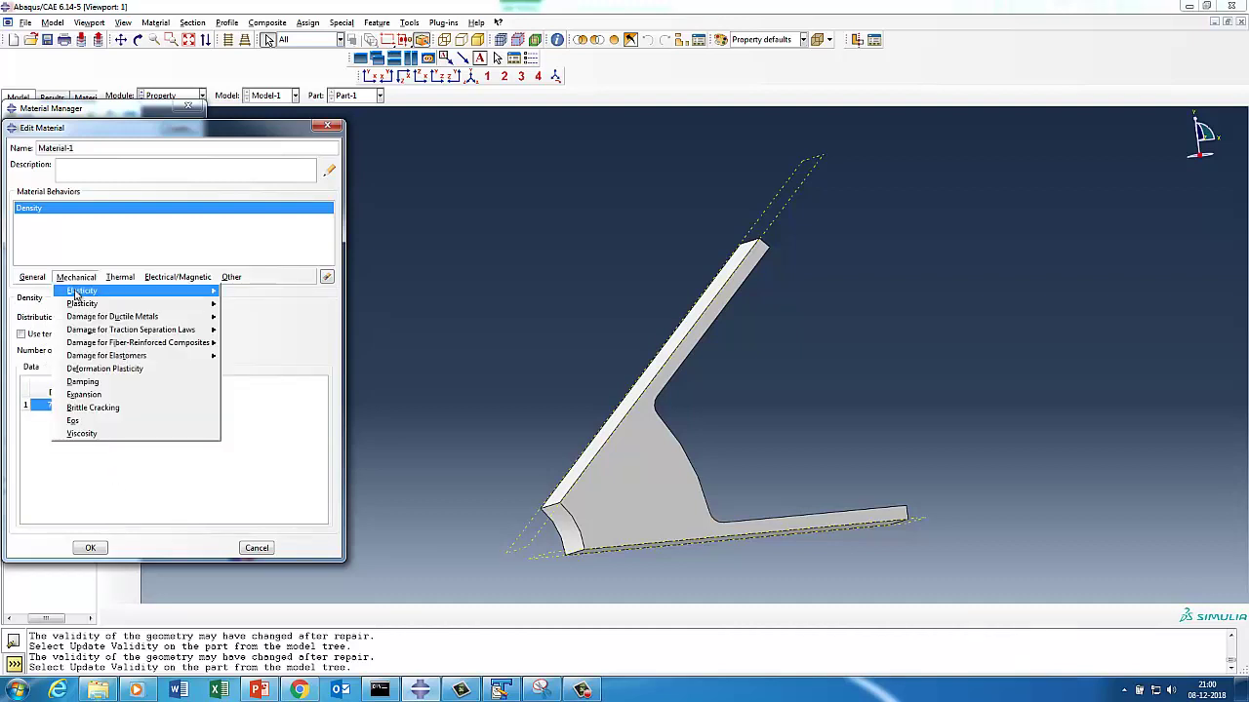
mouse_move(78, 291)
click(246, 291)
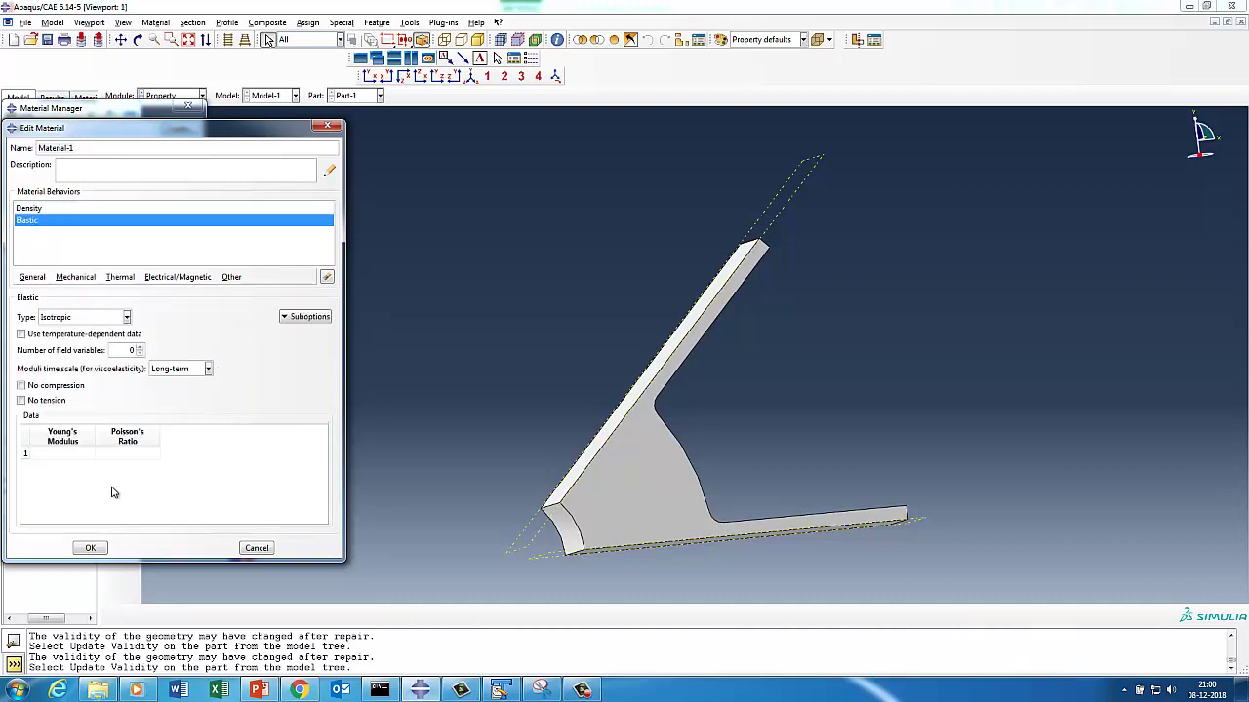
click(73, 455)
click(145, 455)
text(0.3)
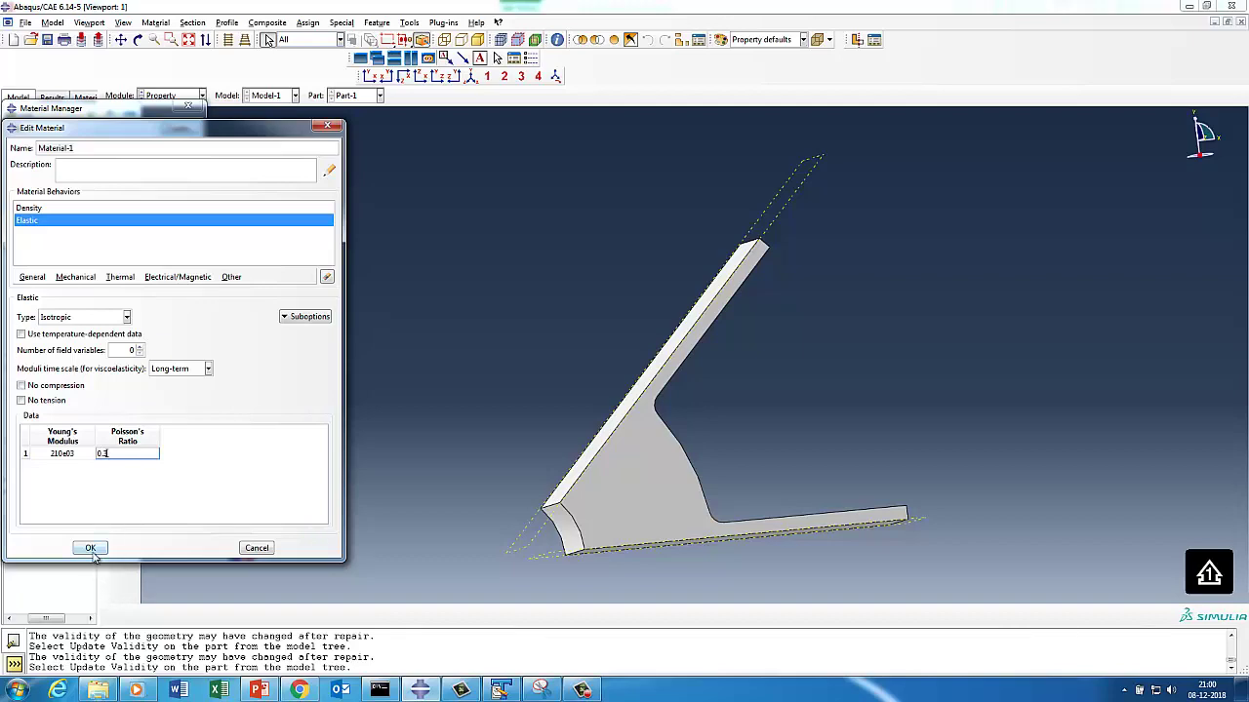
click(91, 548)
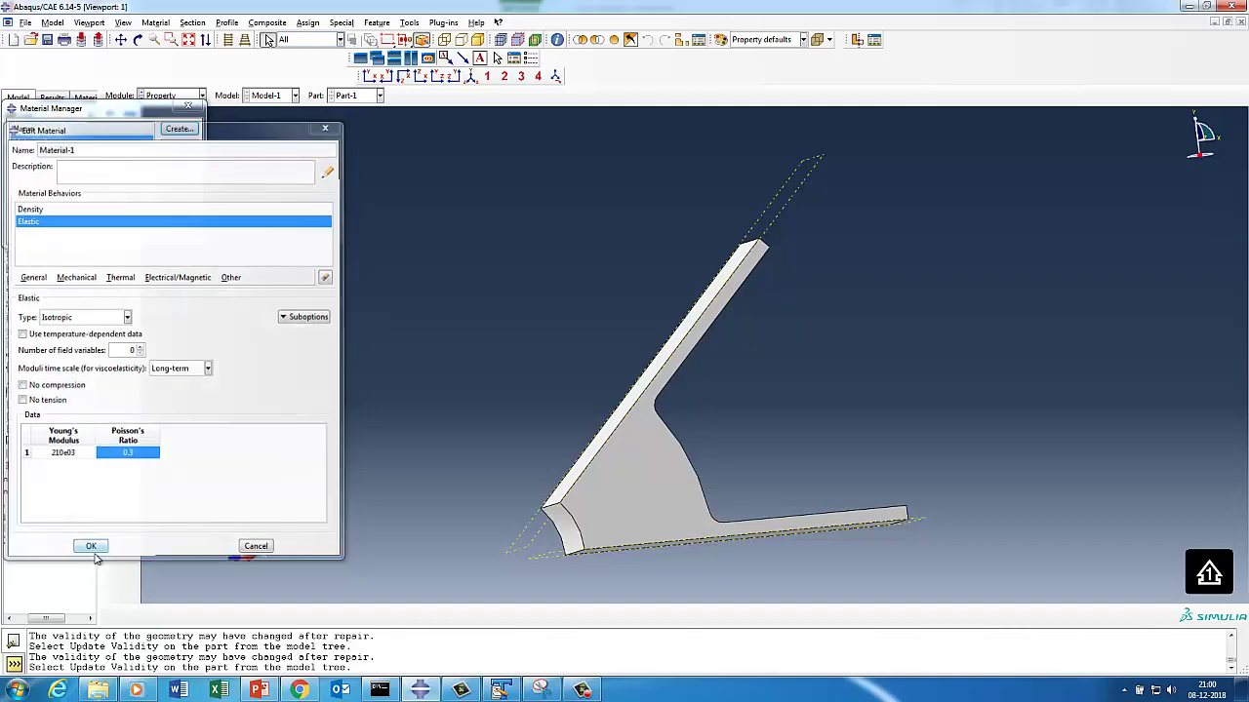
click(180, 234)
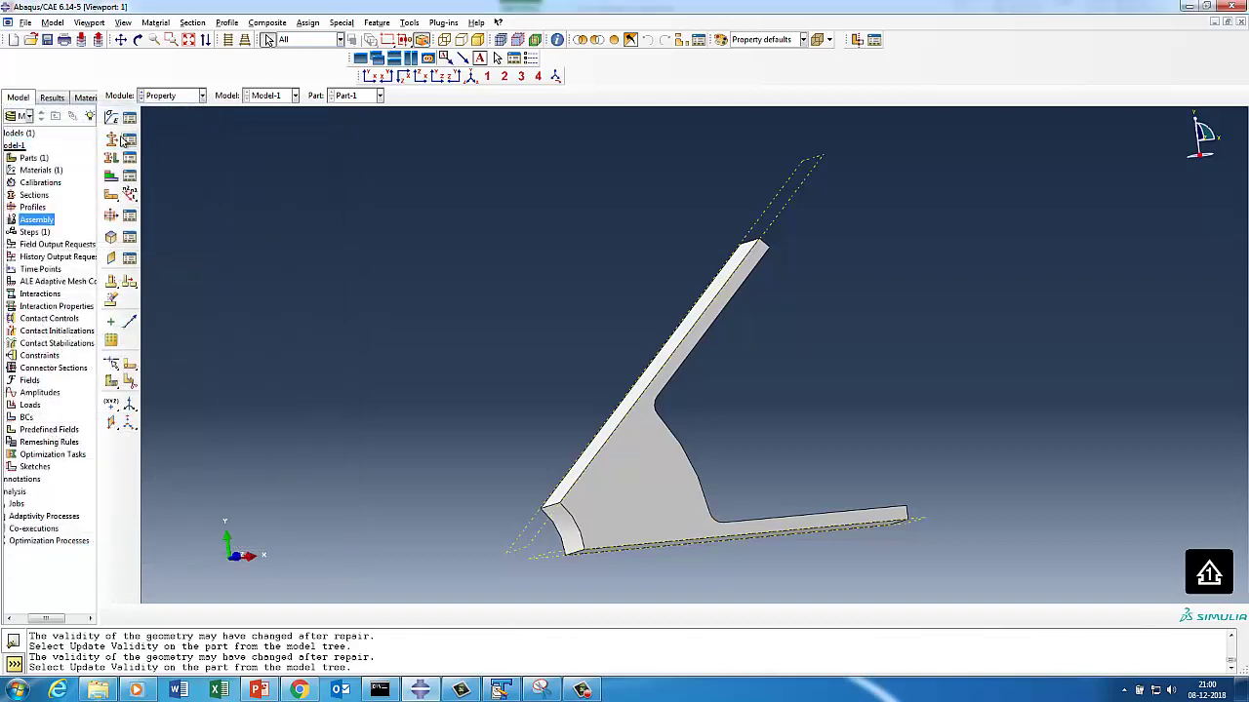
Step: Create a solid homogeneous section with the default name that uses Material-1
click(130, 140)
click(37, 240)
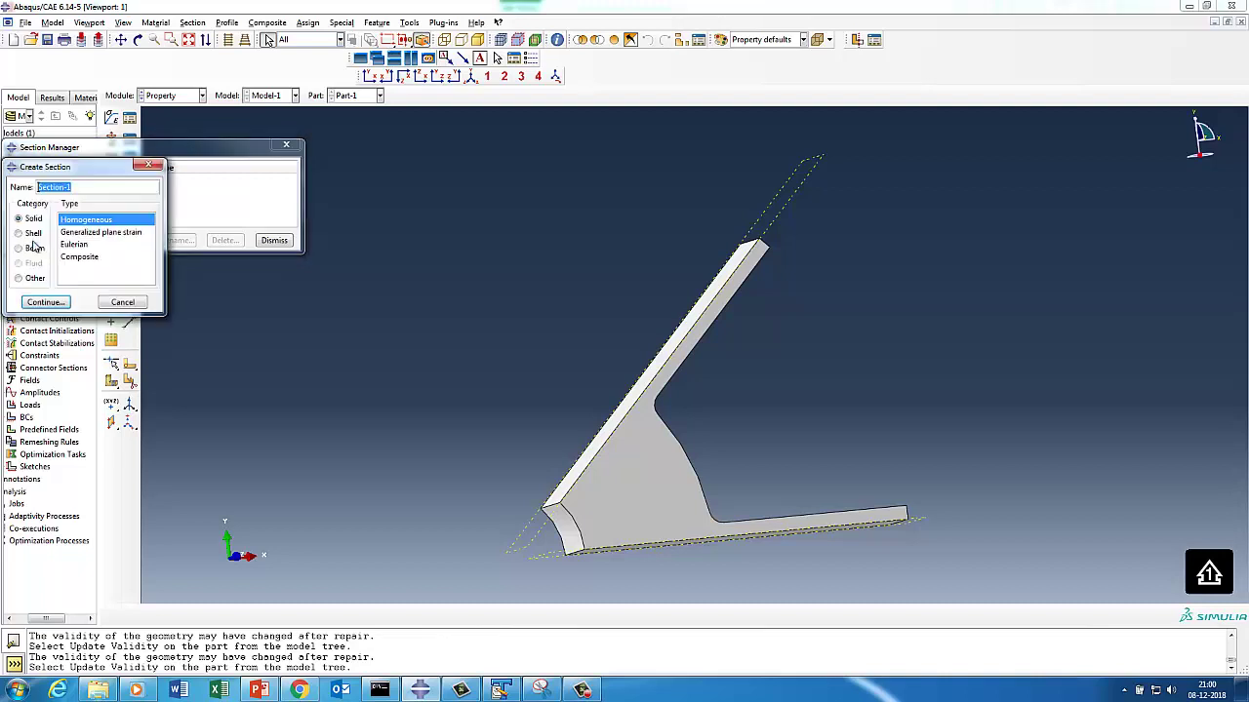
click(46, 302)
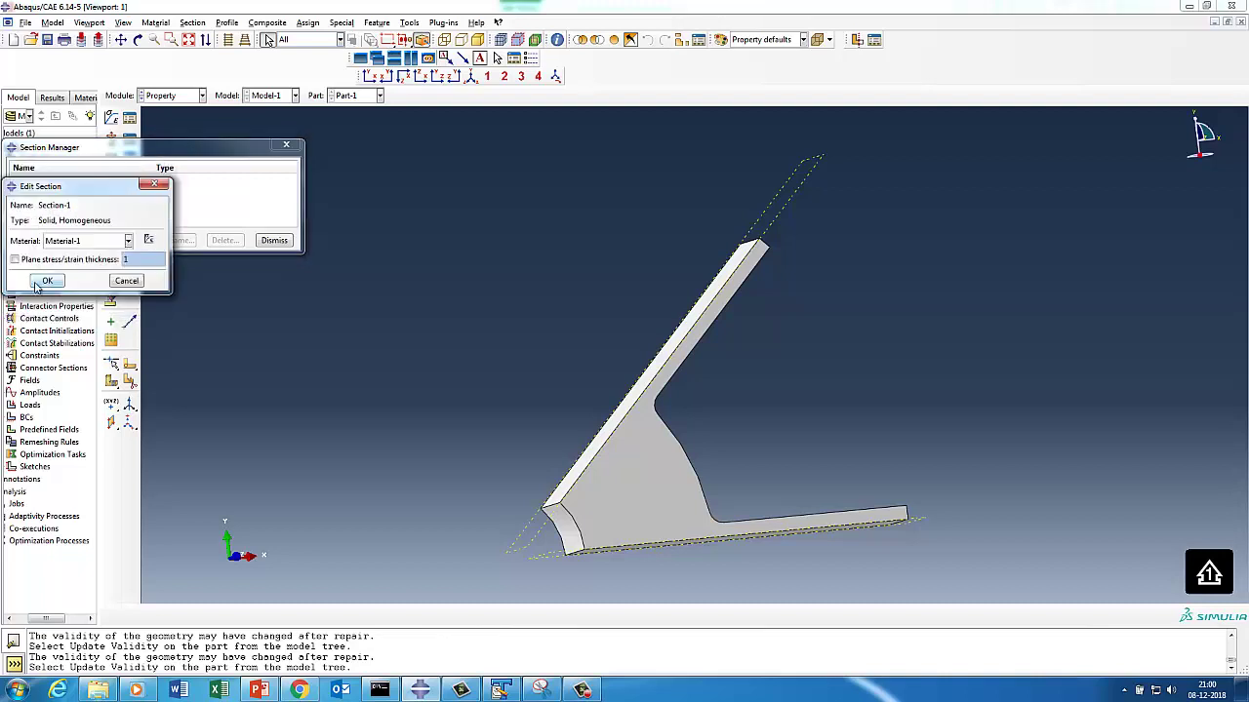
click(45, 281)
click(273, 240)
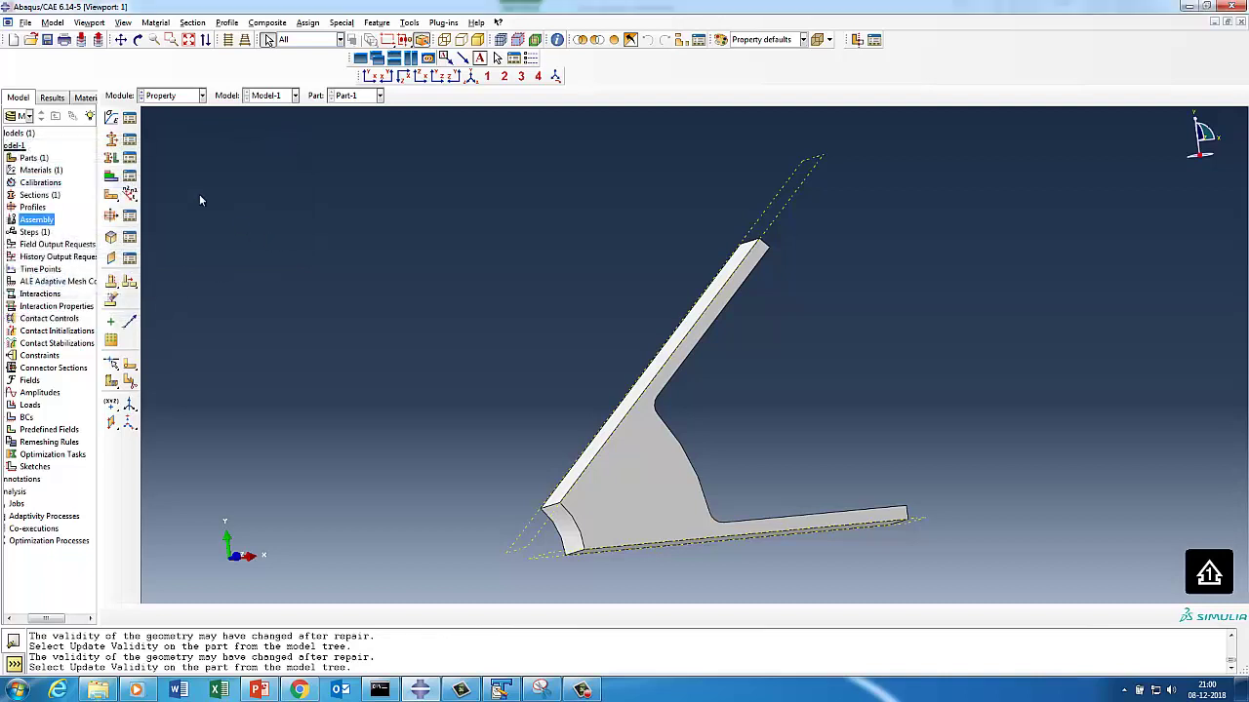
Step: Assign Section-1 to the entire sector part
click(129, 158)
click(45, 298)
drag(390, 216, 924, 593)
click(409, 614)
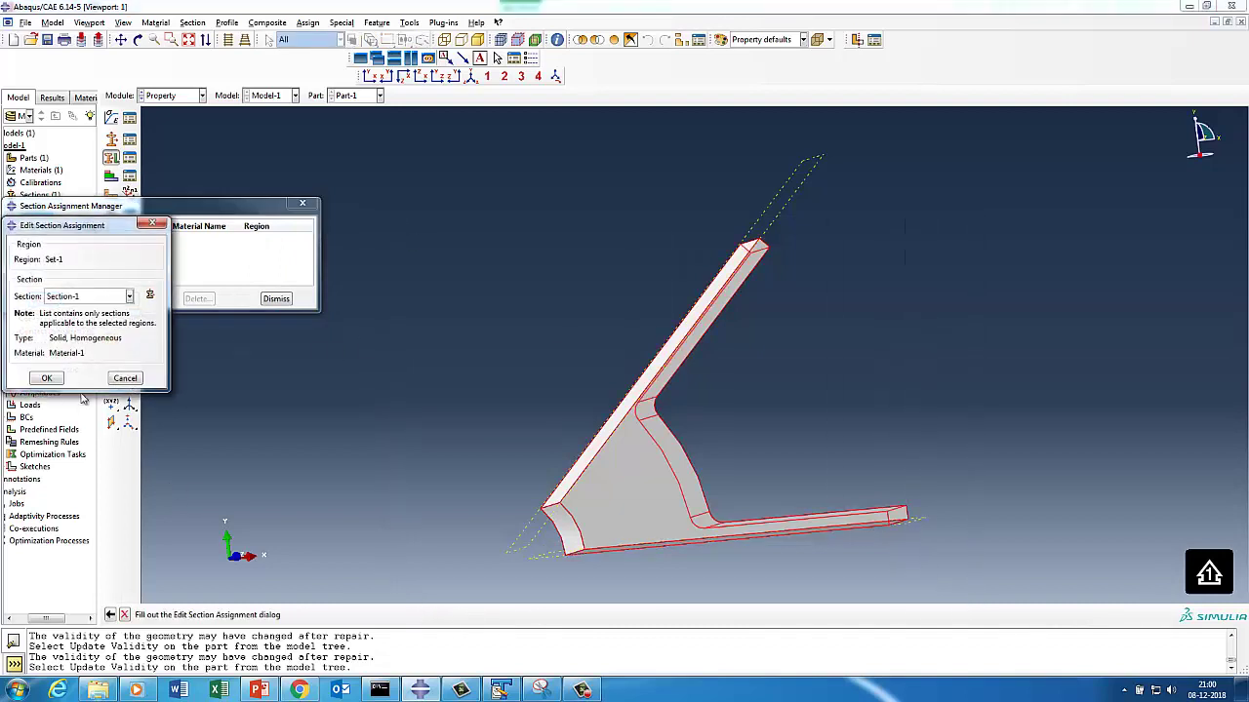
click(47, 377)
click(276, 299)
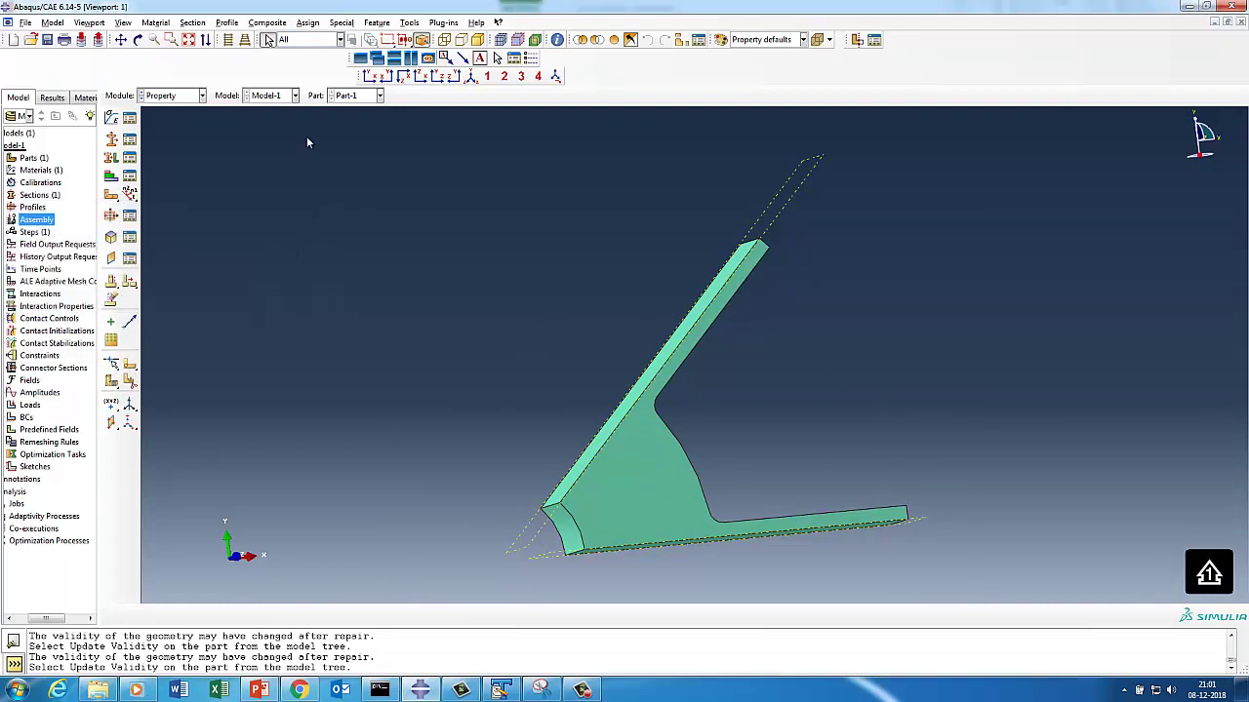
Step: Switch from the Property module to the Assembly module
click(137, 39)
drag(709, 430, 693, 284)
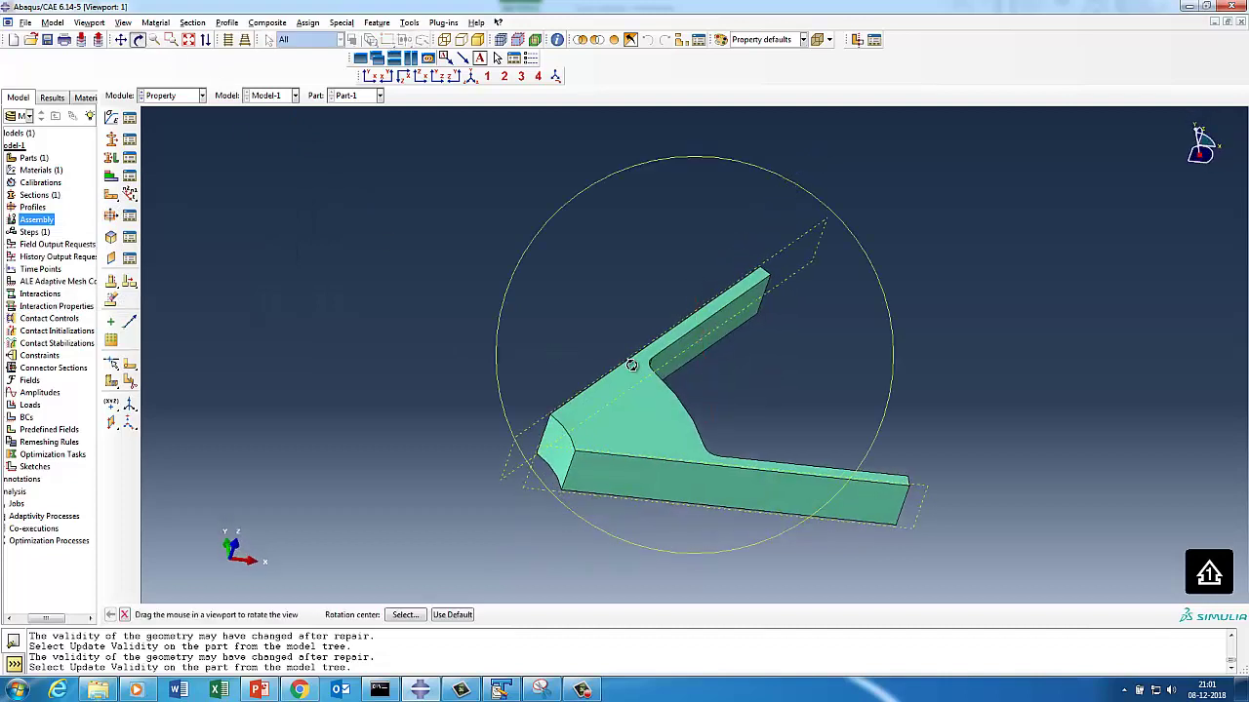
right_click(26, 222)
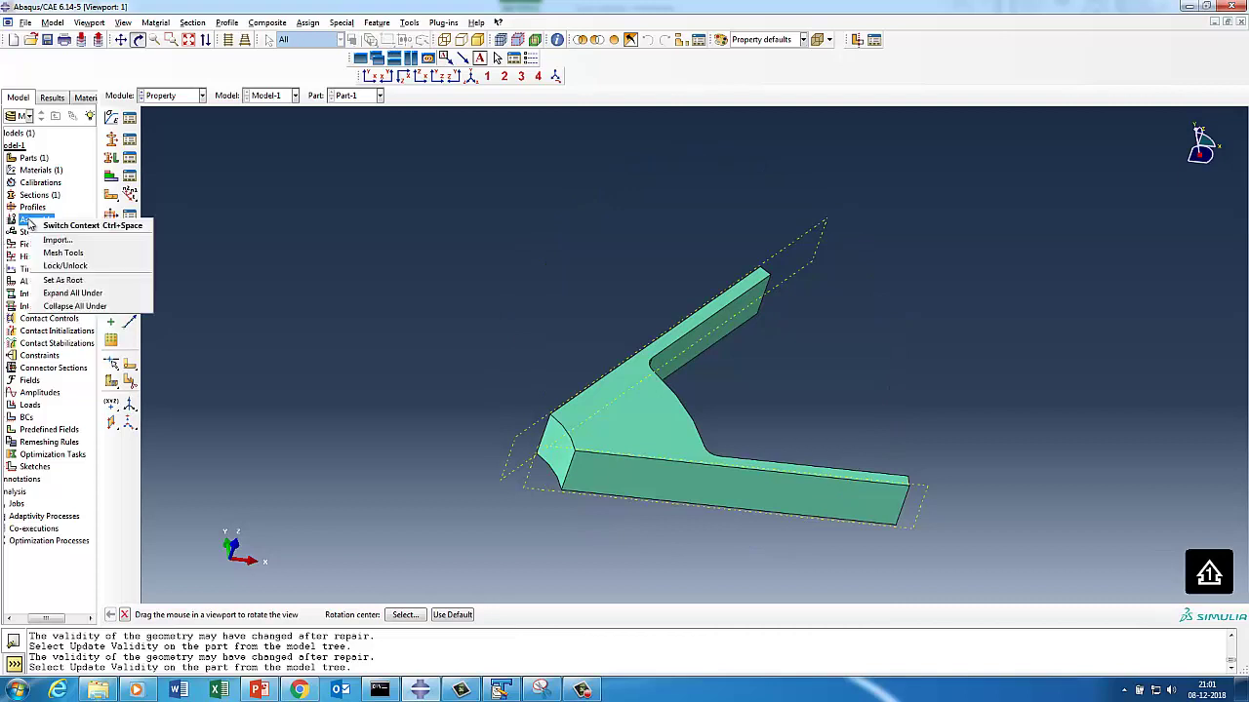
click(180, 203)
click(180, 95)
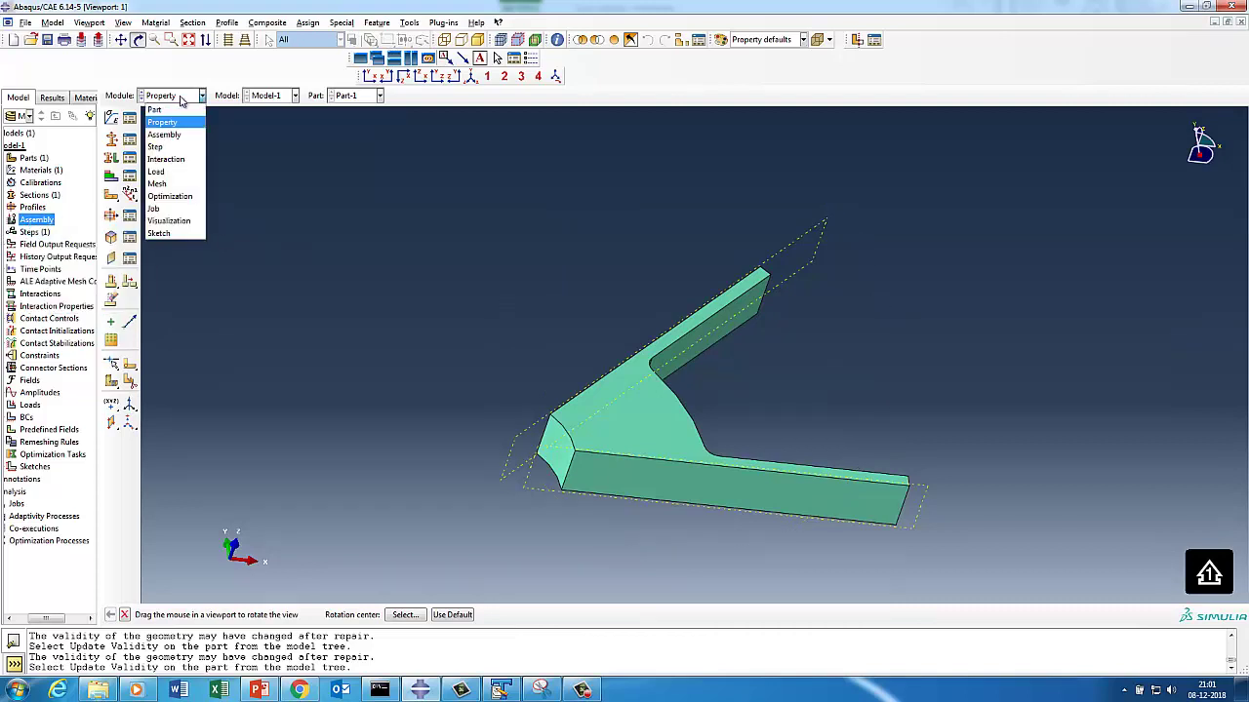
click(164, 134)
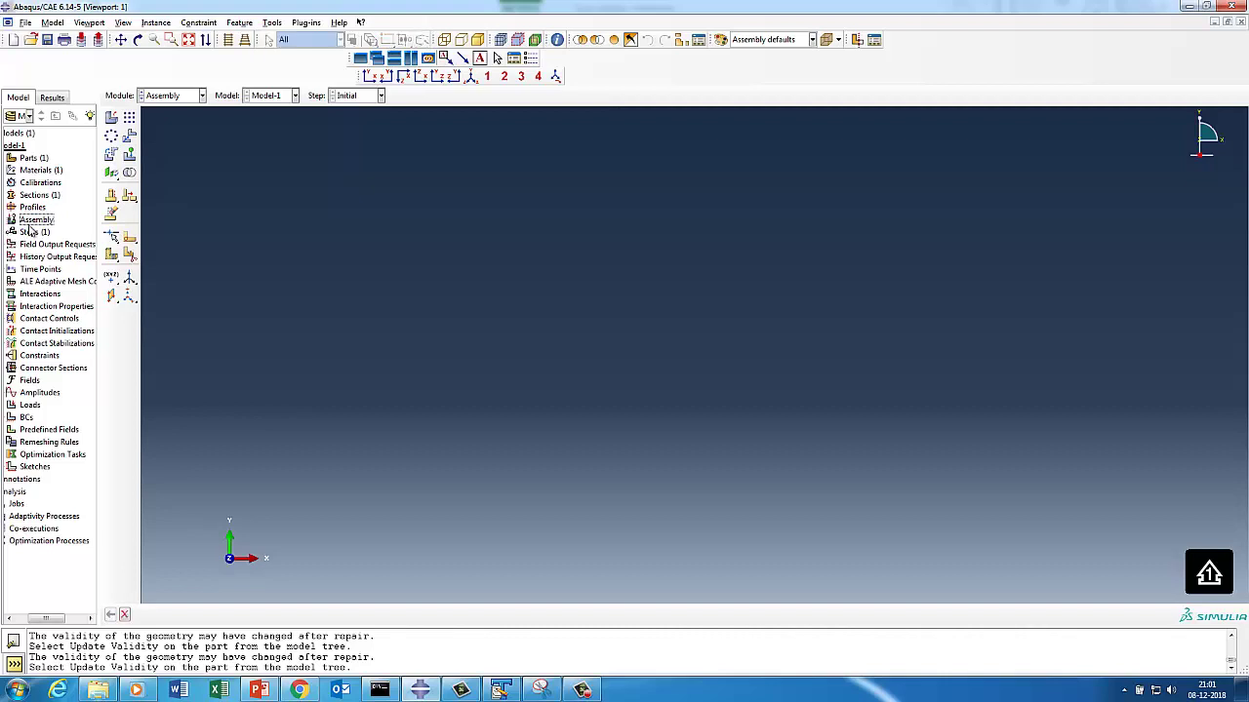
Step: Add a dependent instance of Part-1 to the assembly
right_click(33, 226)
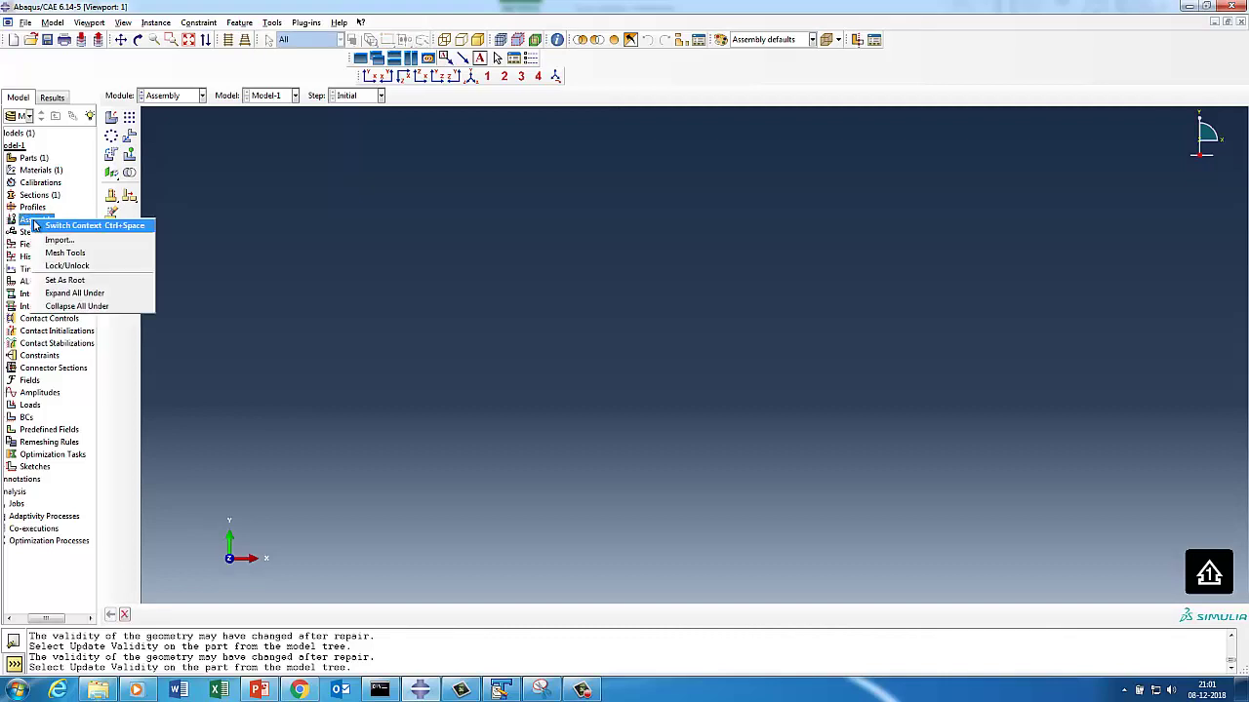
click(43, 226)
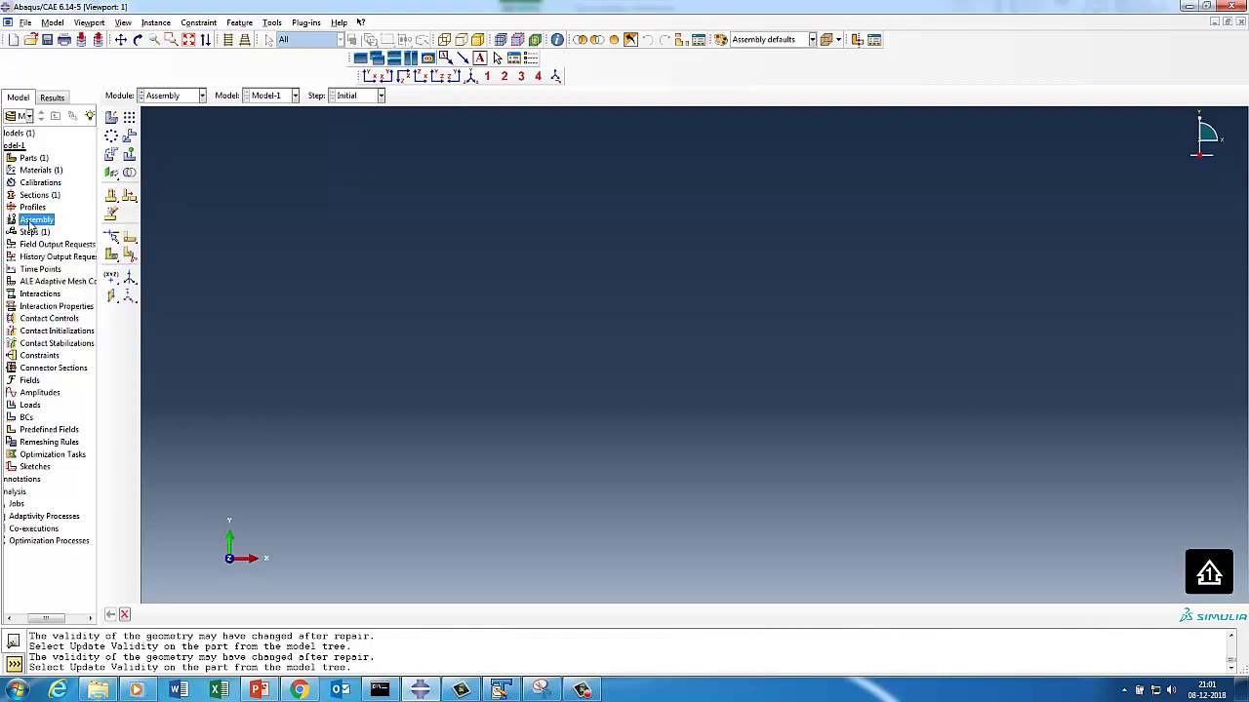
click(11, 619)
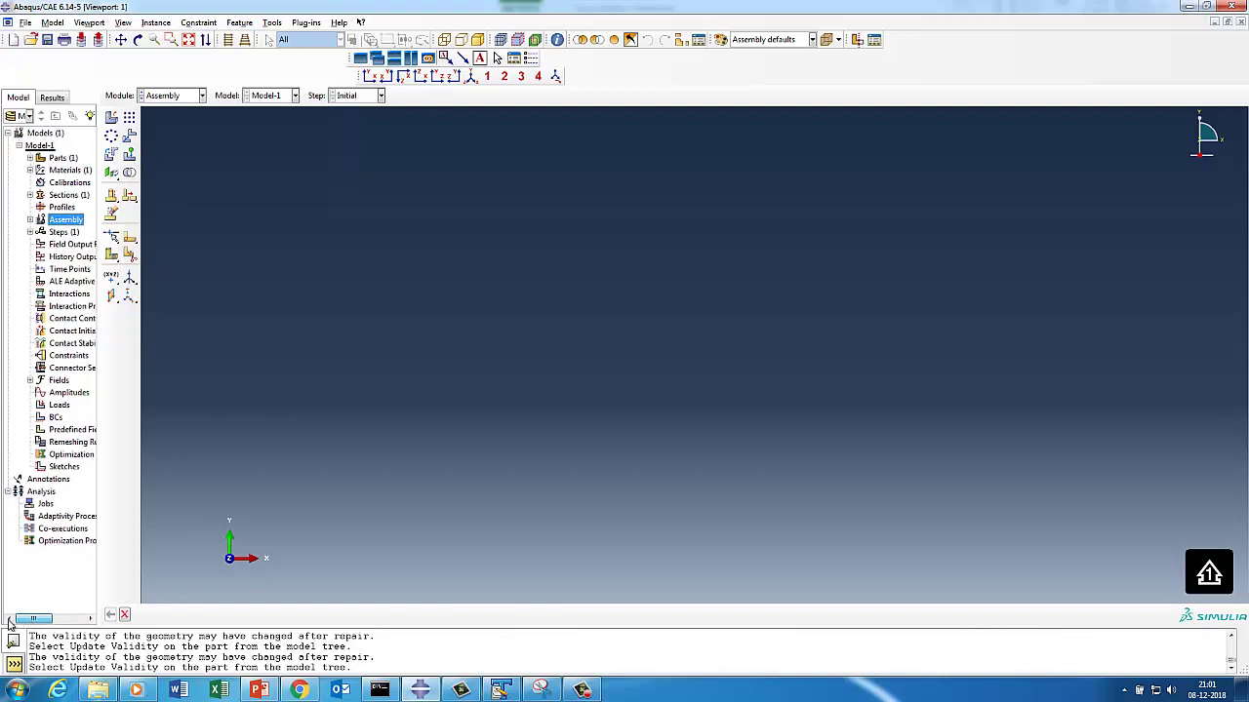
click(30, 220)
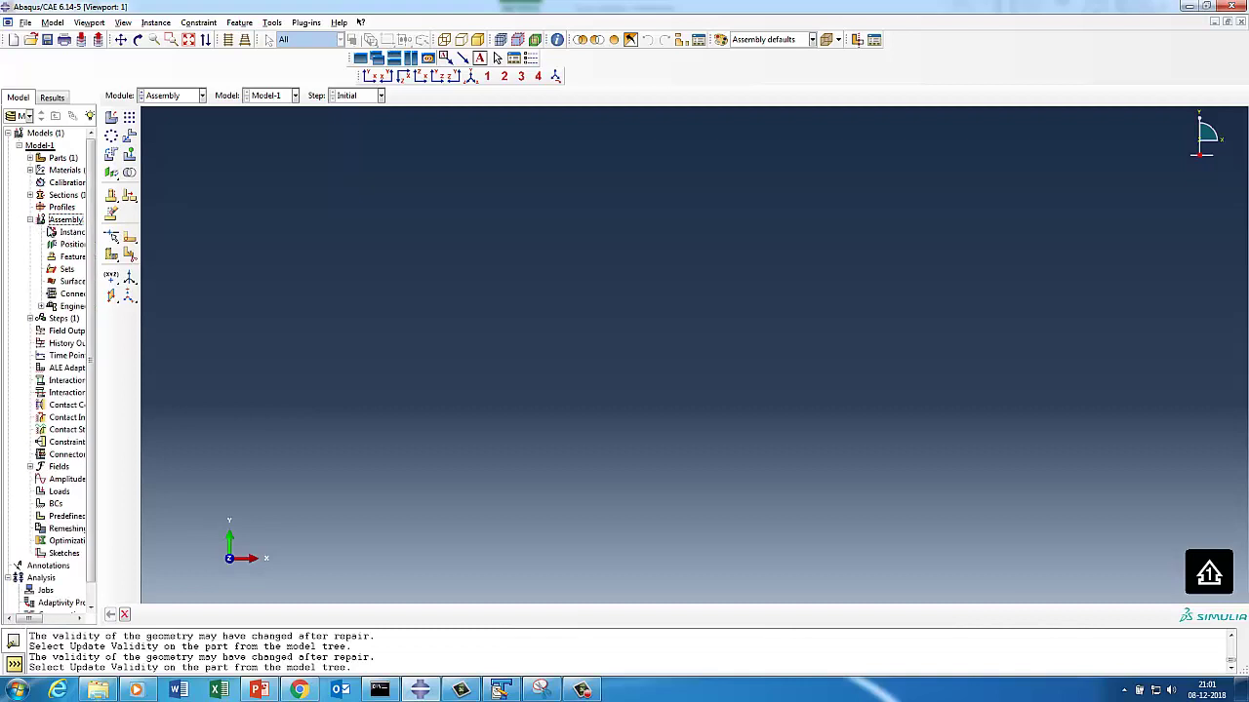
drag(97, 244, 171, 259)
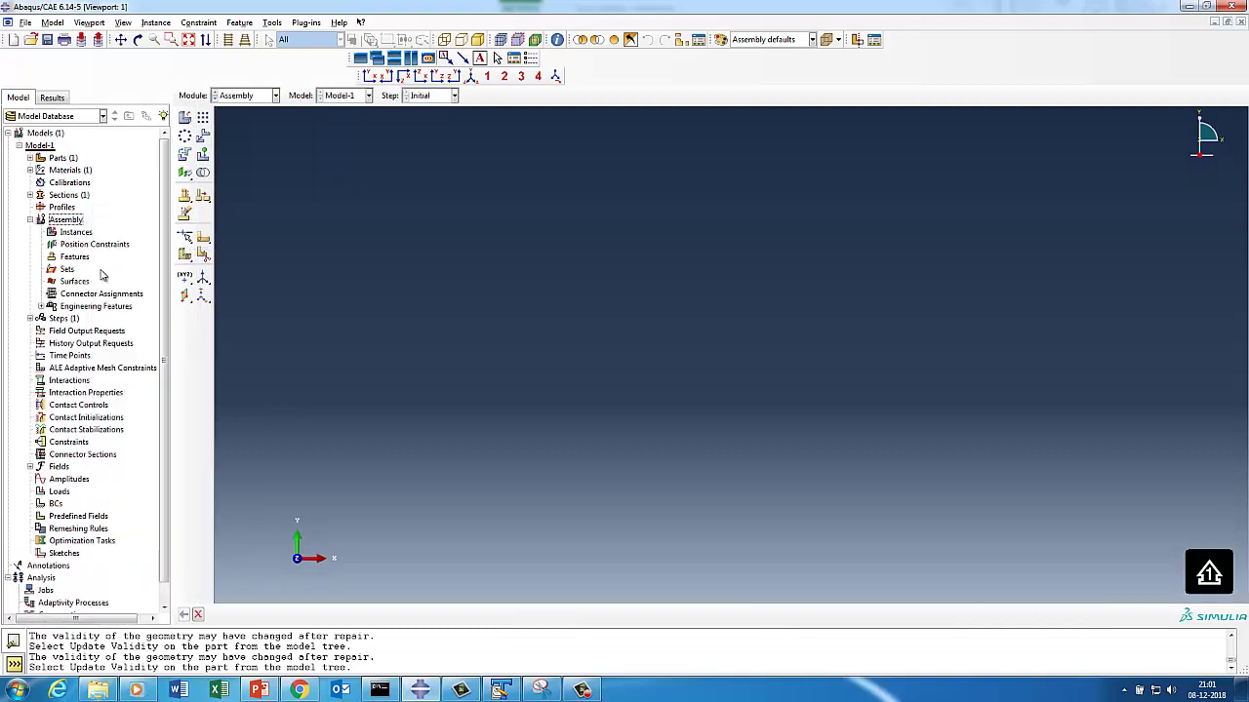
right_click(82, 232)
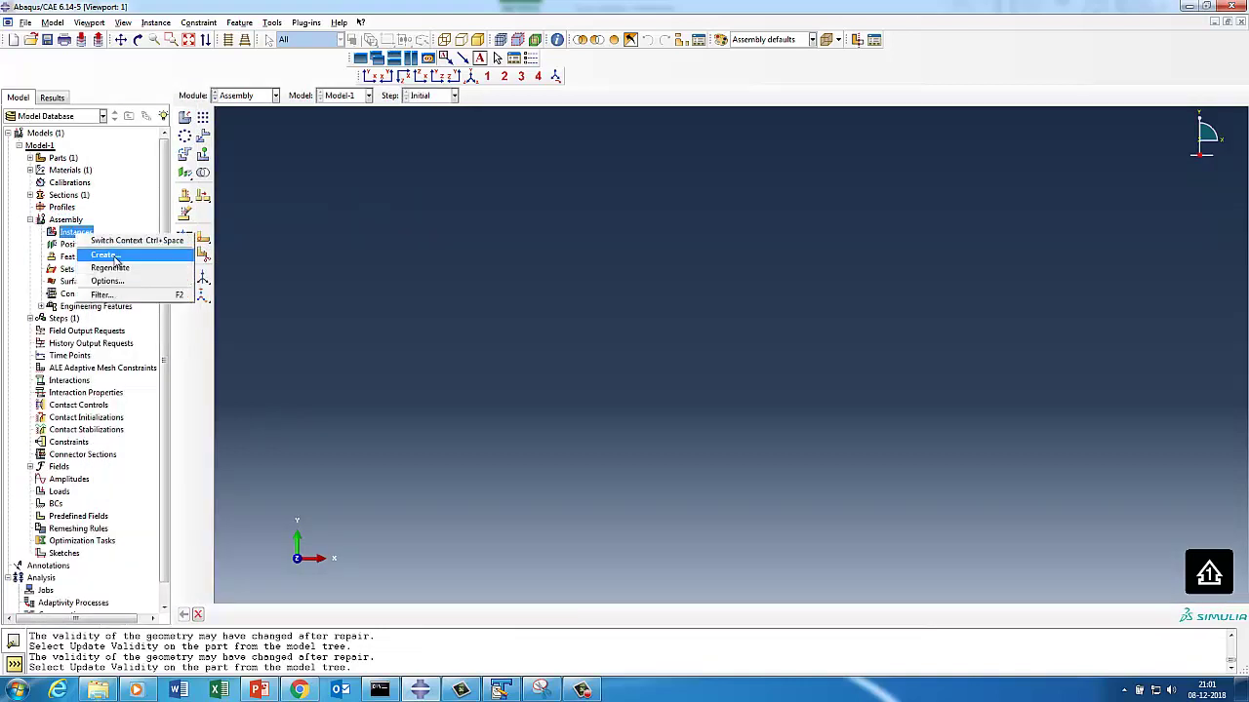
click(108, 254)
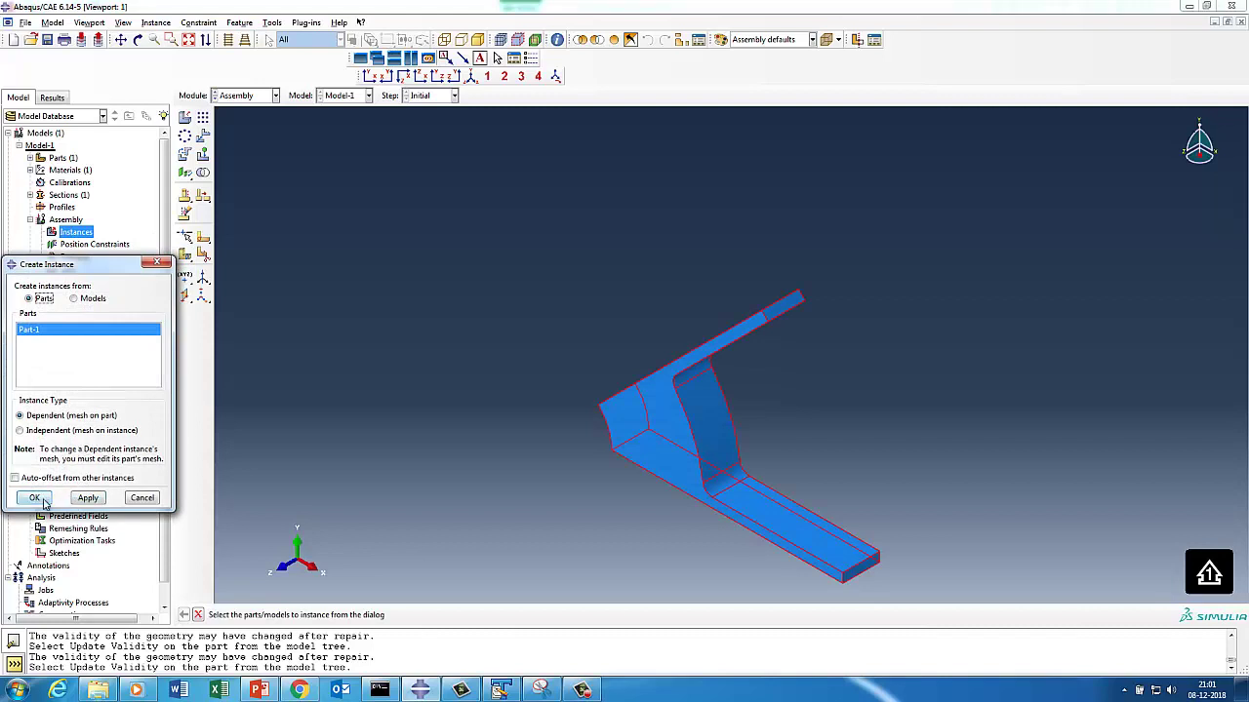
click(34, 498)
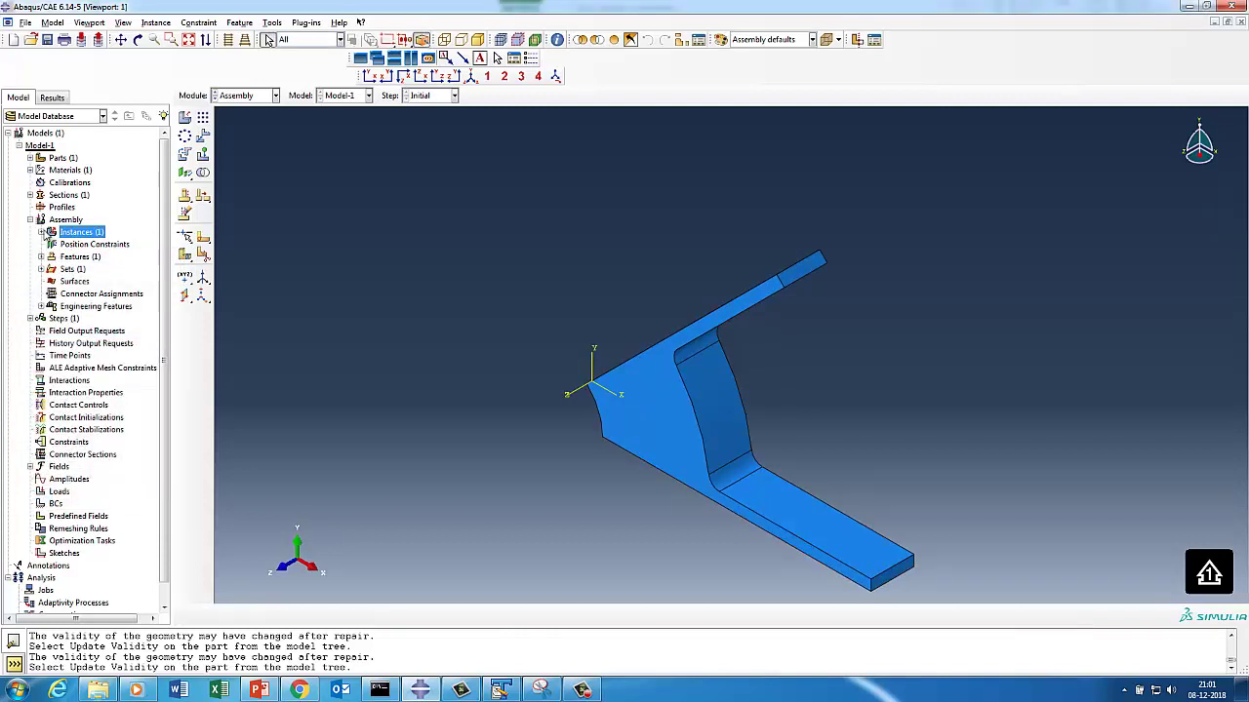
click(41, 232)
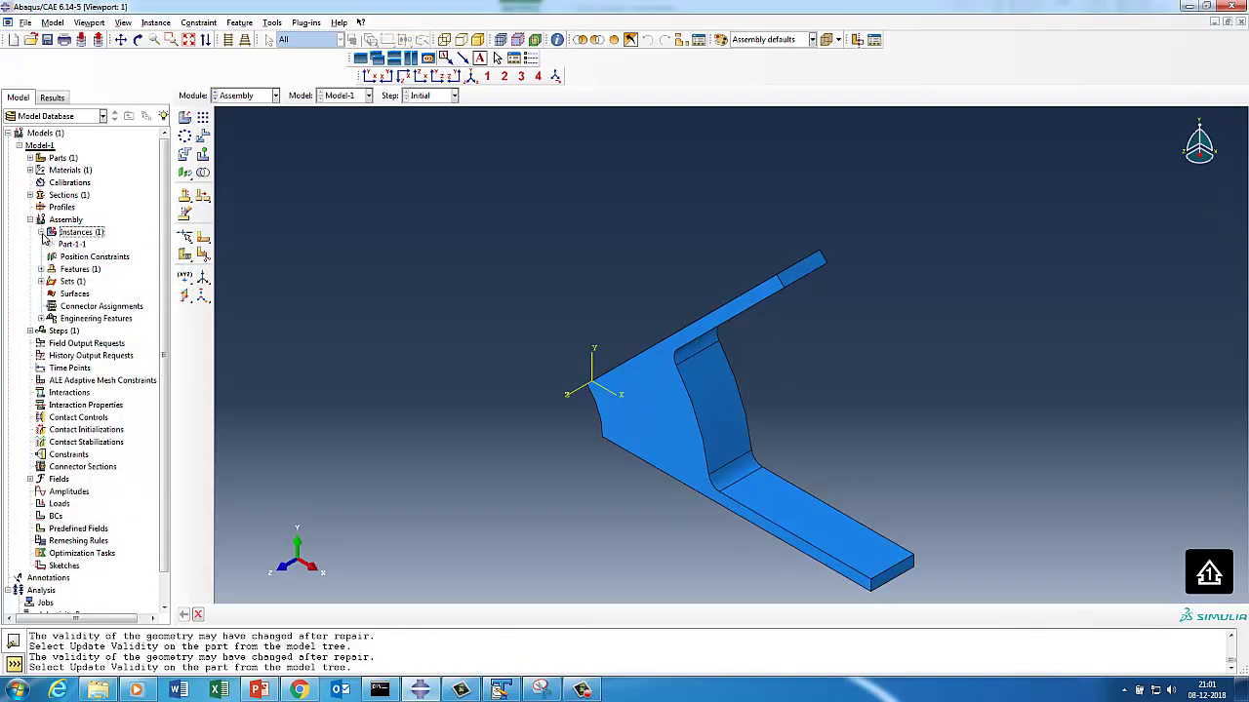
click(41, 232)
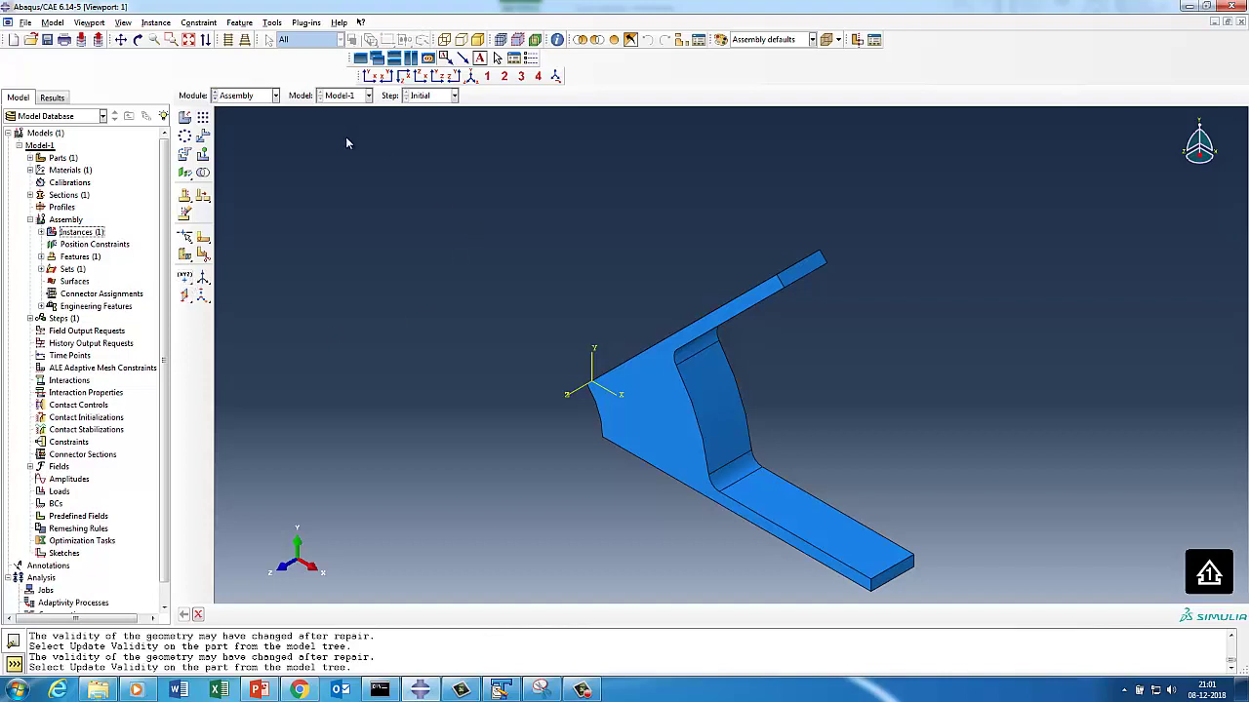
Step: Create two reference points on the sector's rotation axis, one at the hub arc's centre point and one at the global origin
click(272, 22)
click(295, 39)
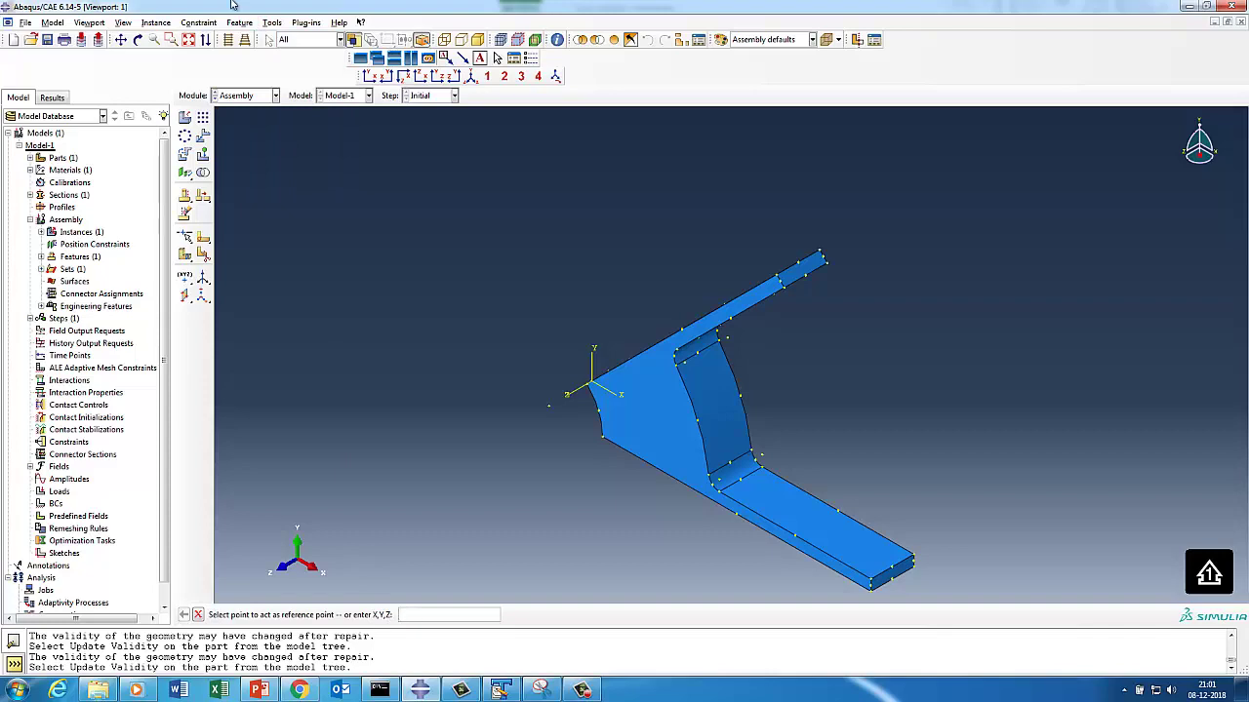
click(137, 39)
drag(712, 381, 882, 336)
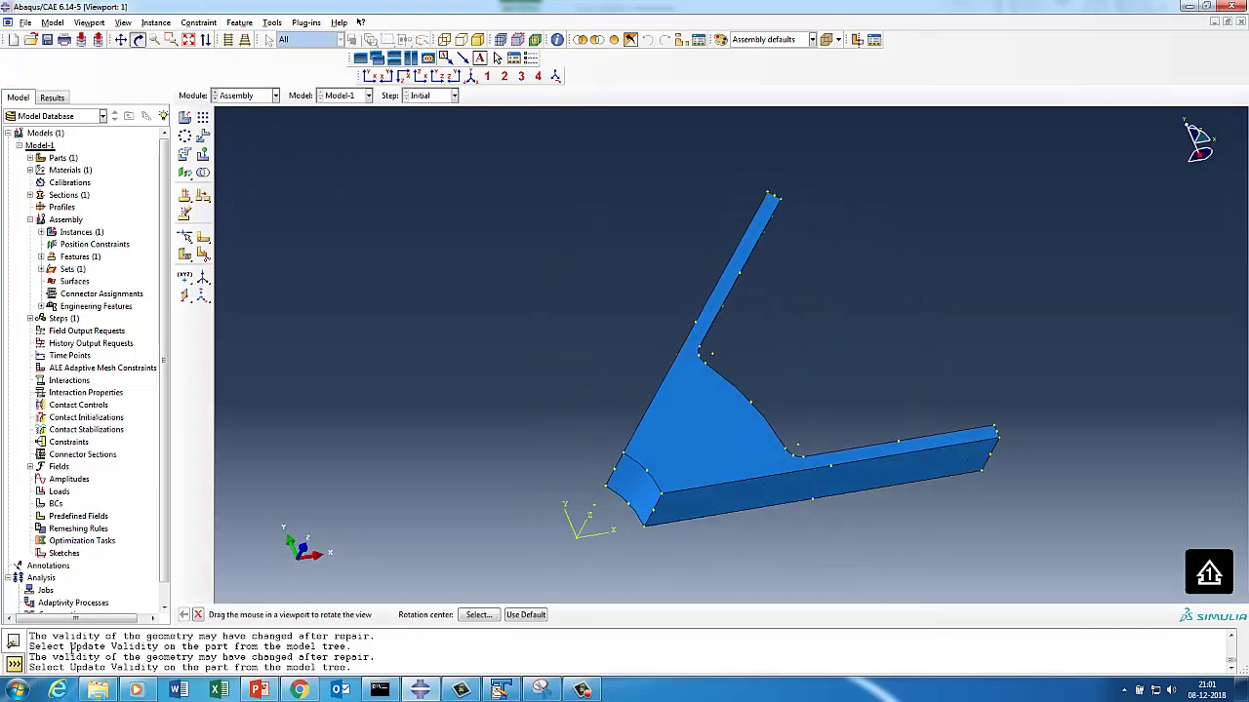
click(198, 614)
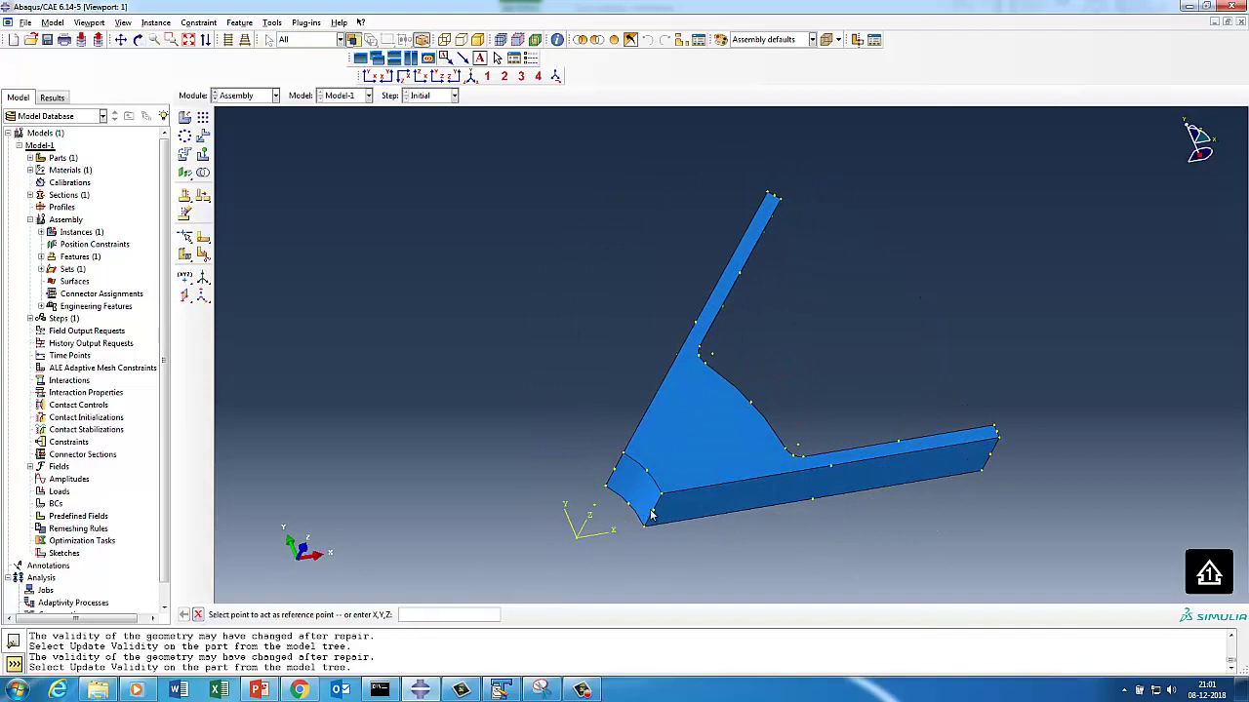
click(597, 511)
click(432, 616)
double_click(434, 616)
key(Return)
click(186, 215)
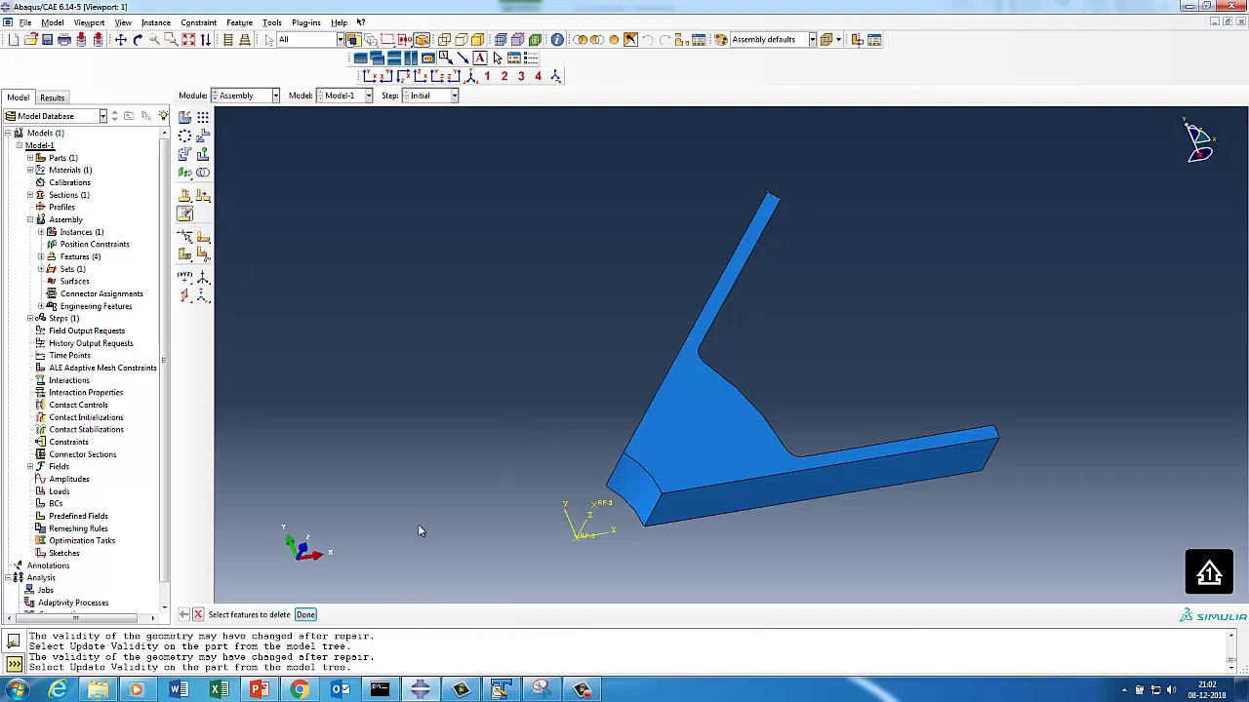
click(197, 616)
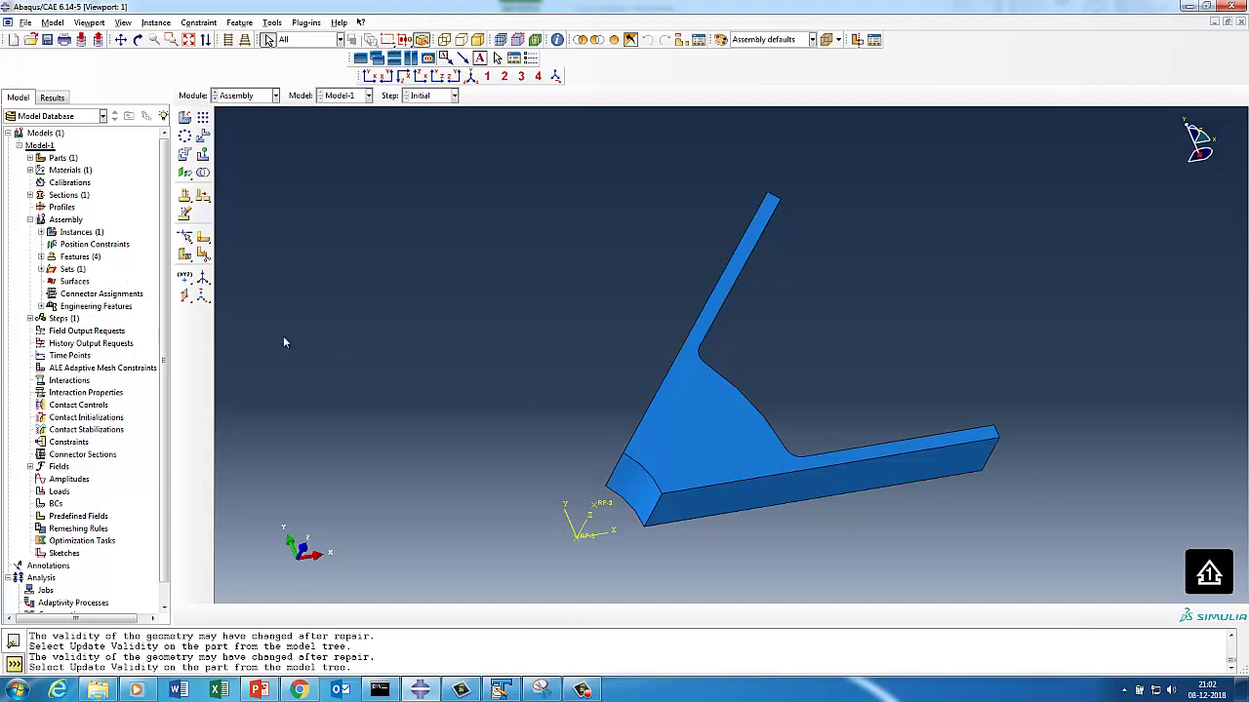
Step: Create an assembly surface named Master on the long flat cut face of the spoke running along the X axis
click(74, 281)
right_click(76, 282)
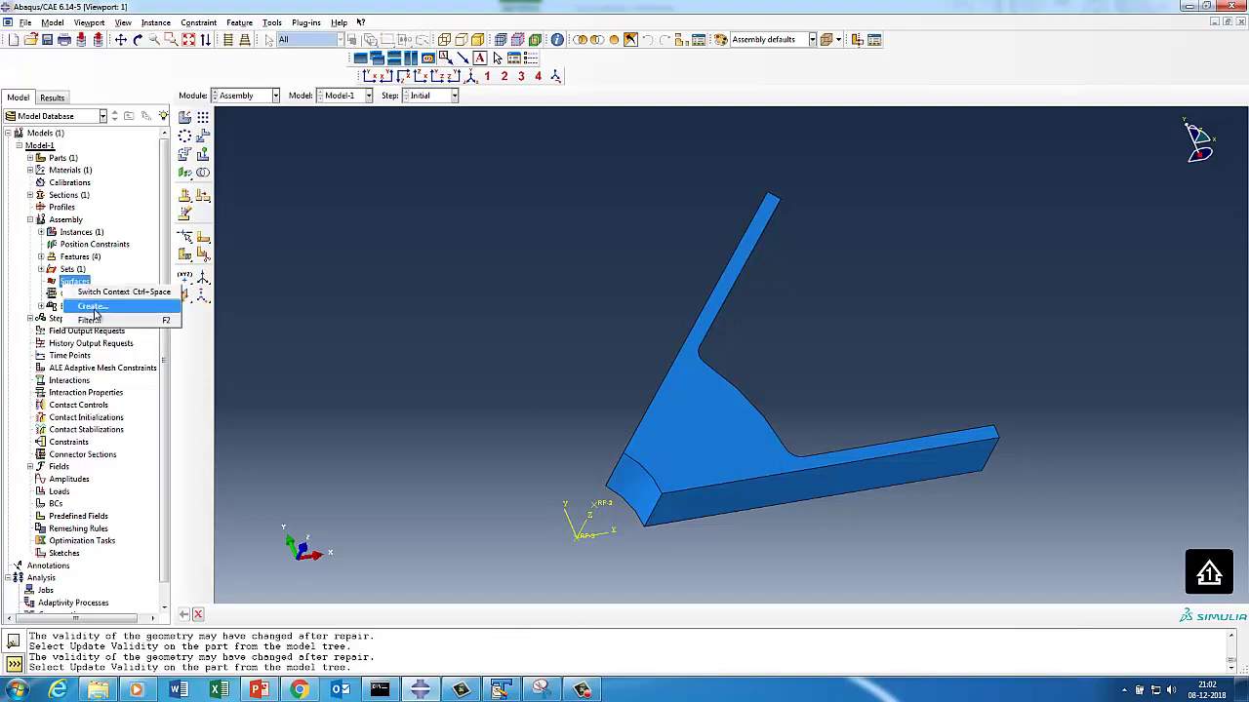
click(93, 307)
text(M)
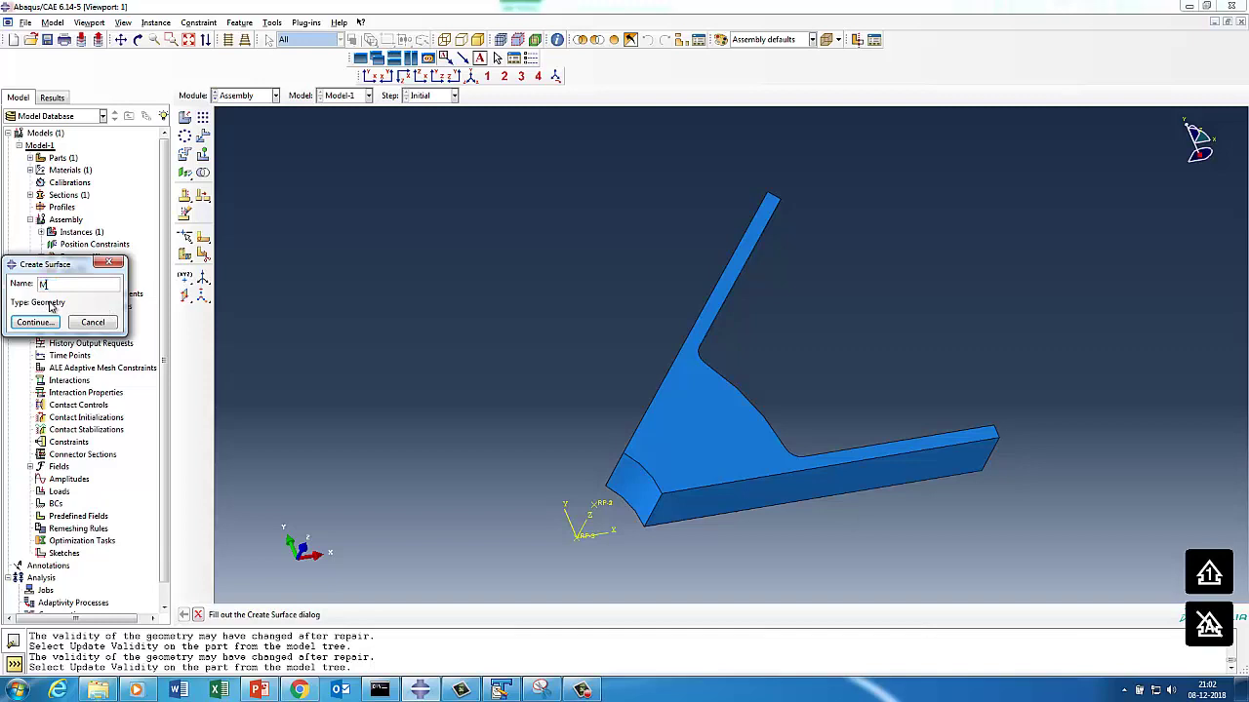
text(aster)
click(36, 321)
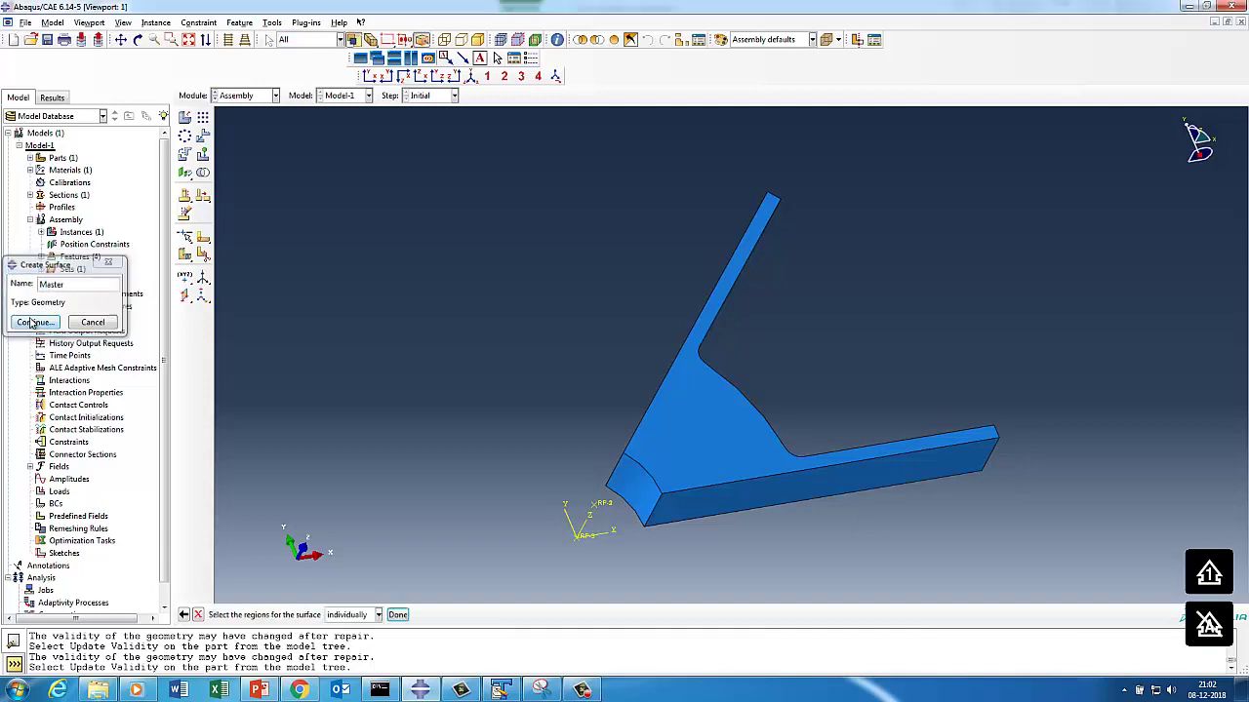
click(687, 517)
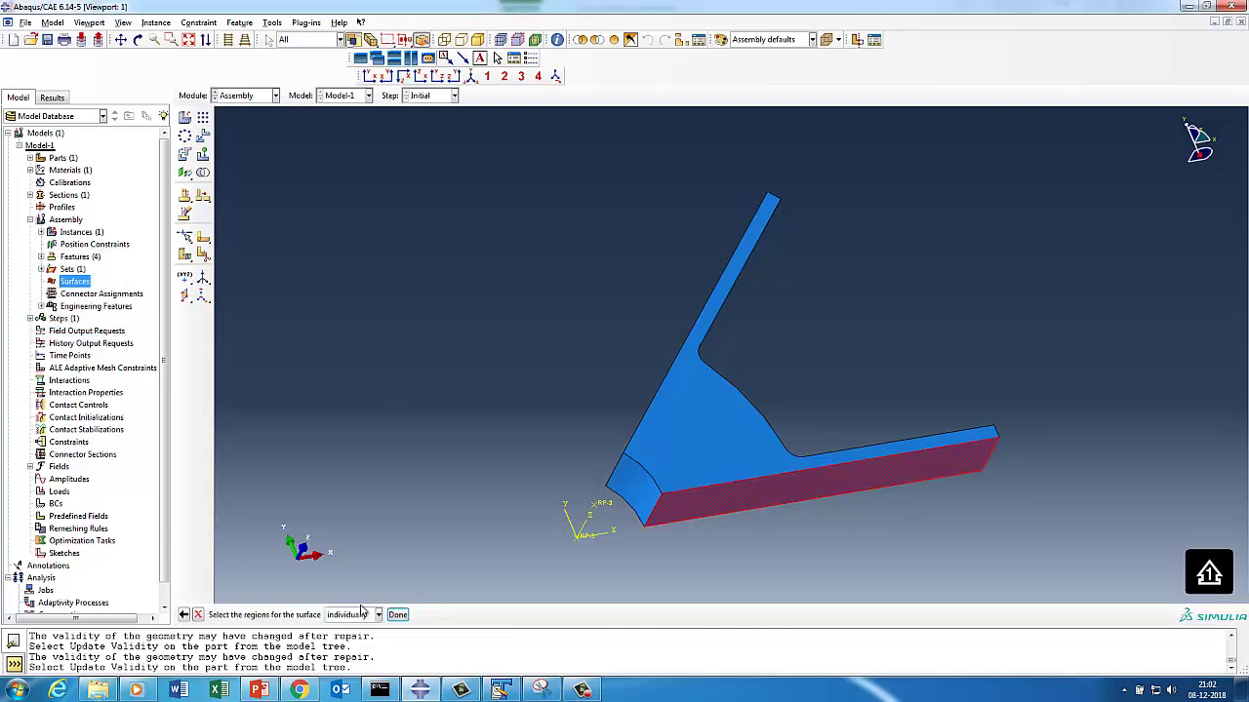
click(397, 615)
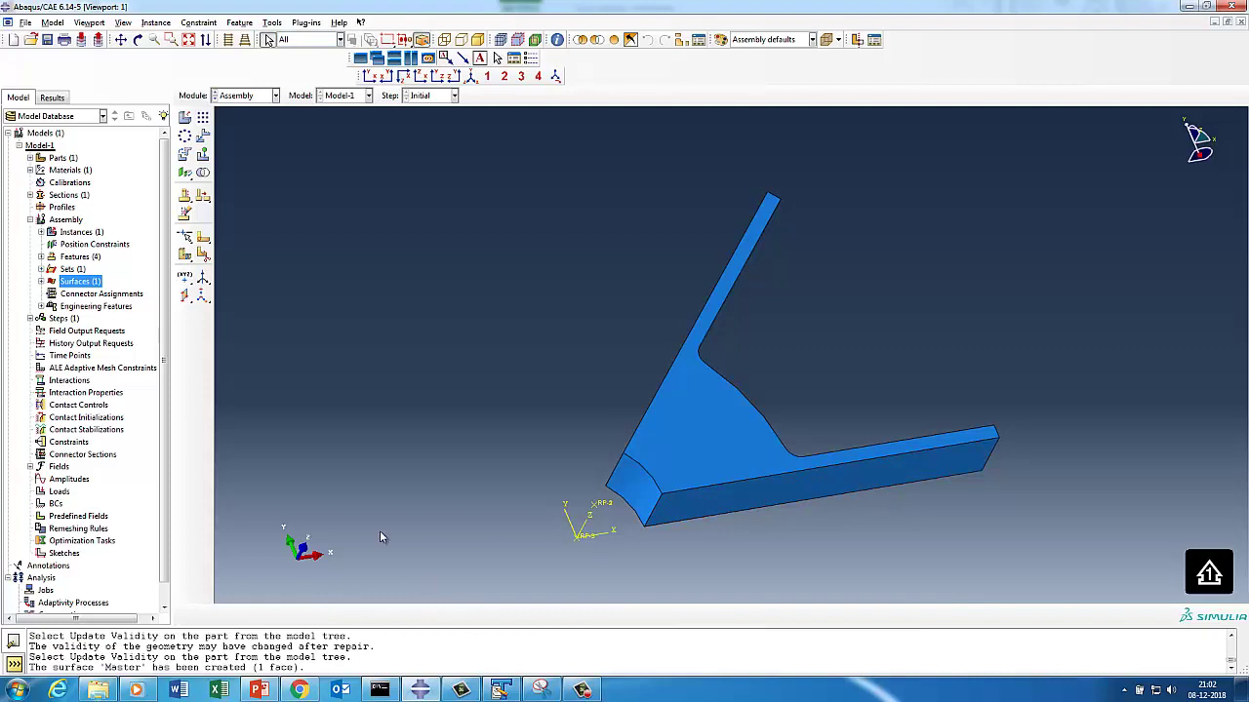
Step: Create an assembly surface named Slave on the flat cut face of the sector's other spoke
click(40, 281)
right_click(94, 283)
click(112, 304)
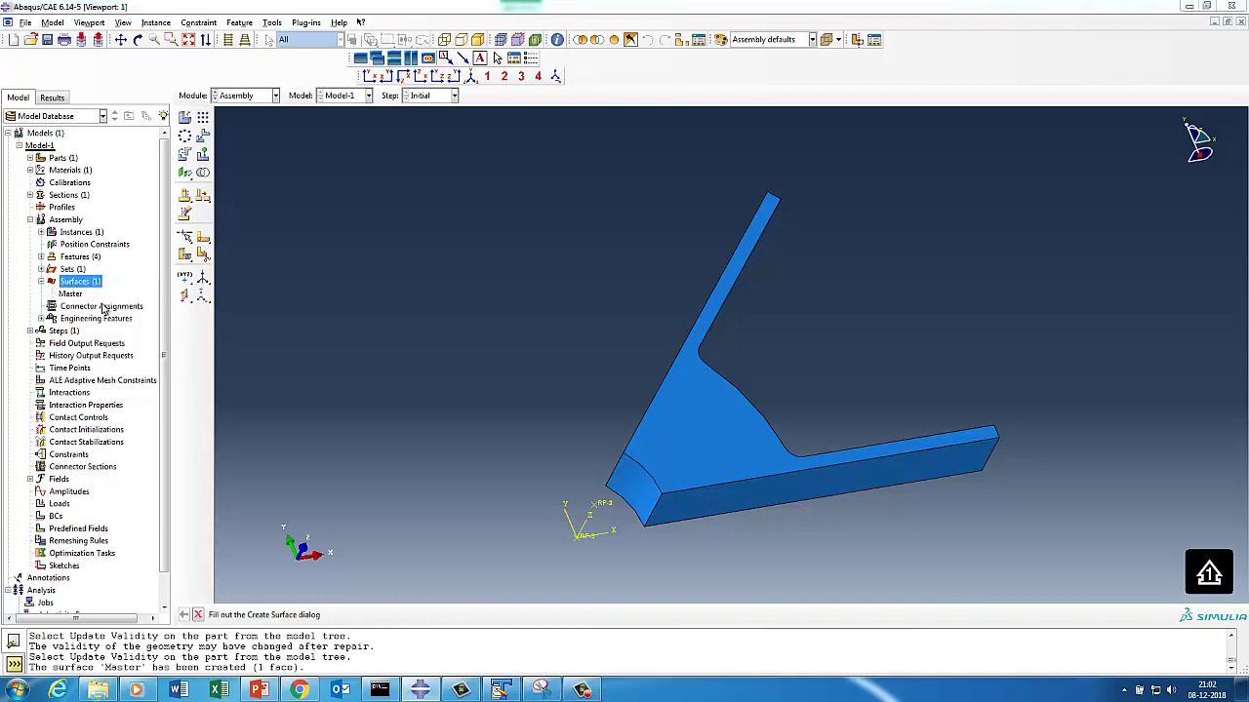
text(Slave)
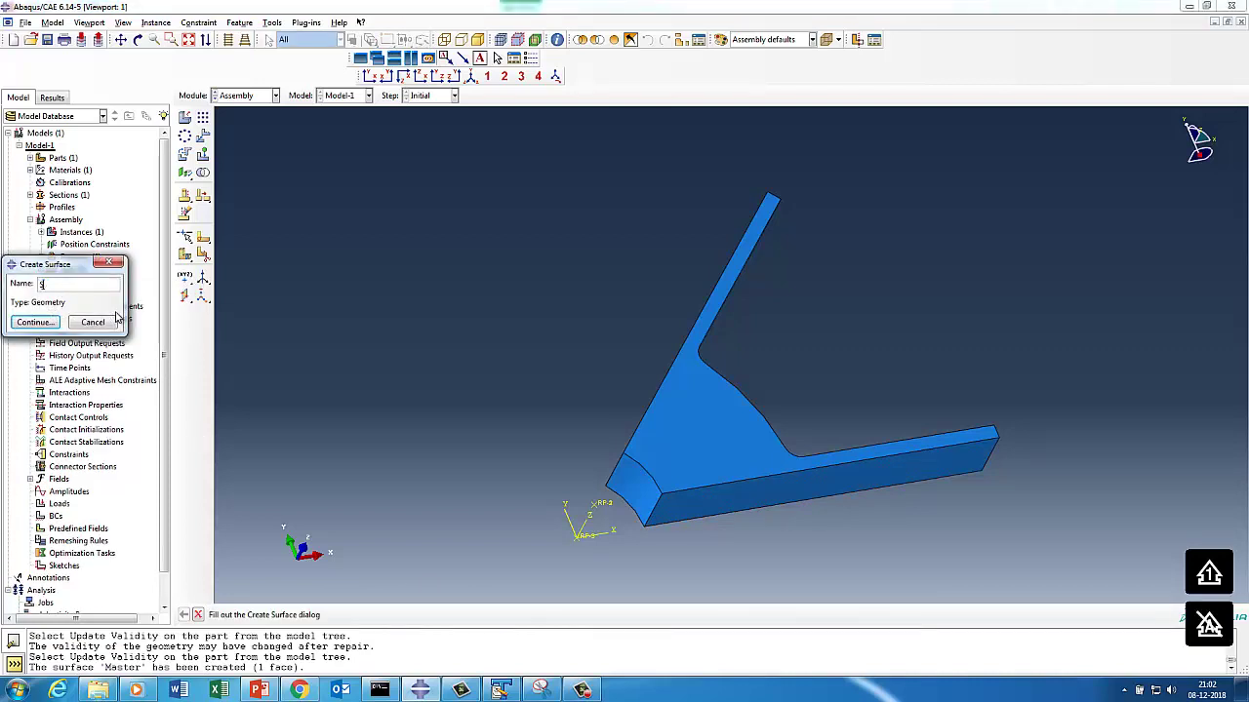
click(34, 322)
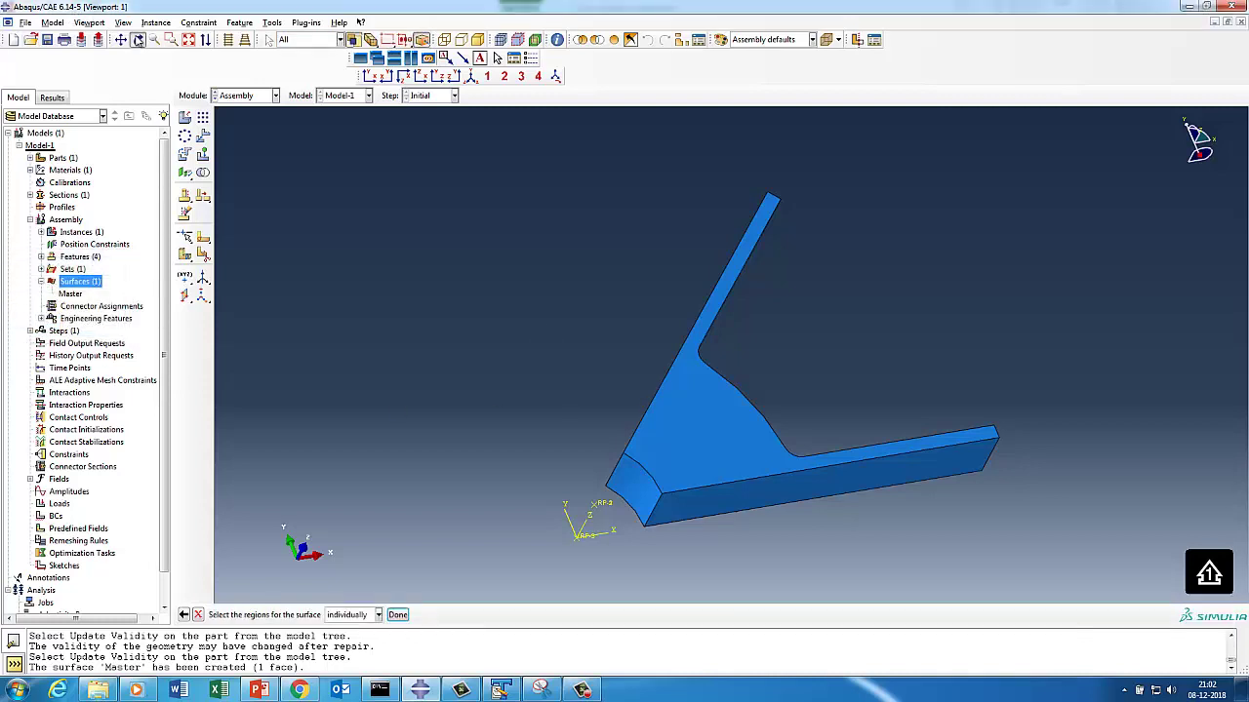
click(137, 39)
drag(695, 460, 783, 457)
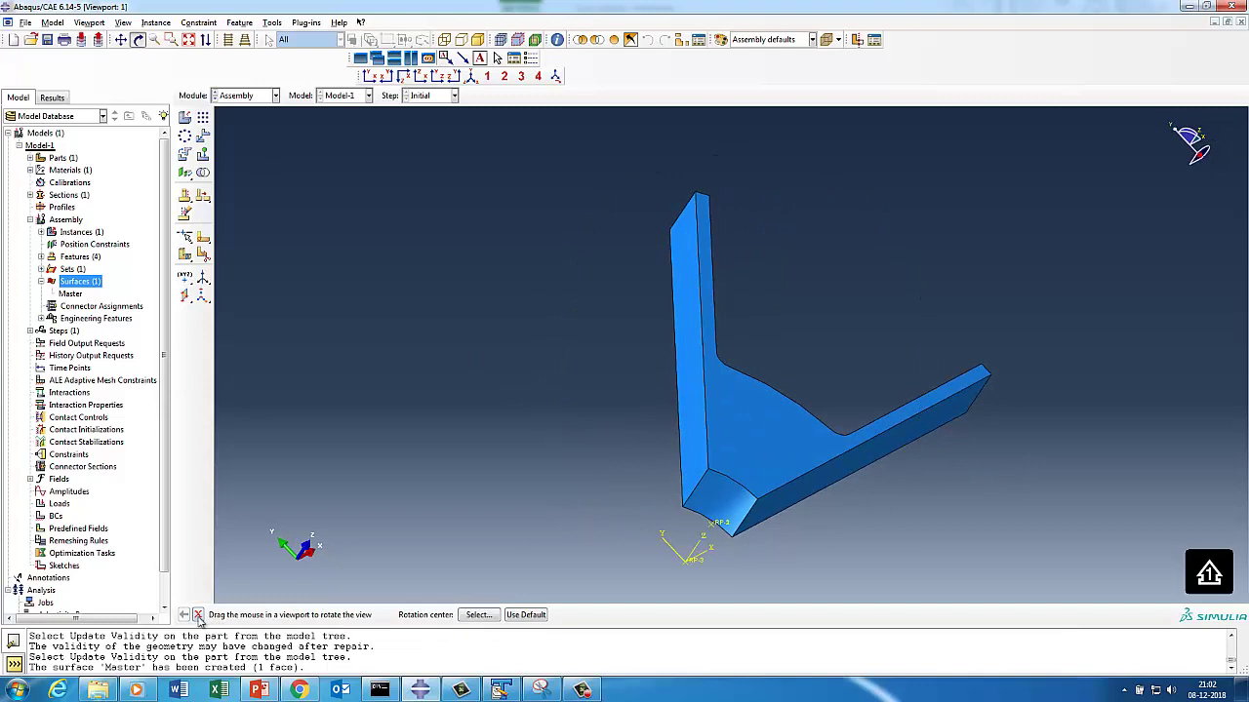
click(197, 615)
click(698, 443)
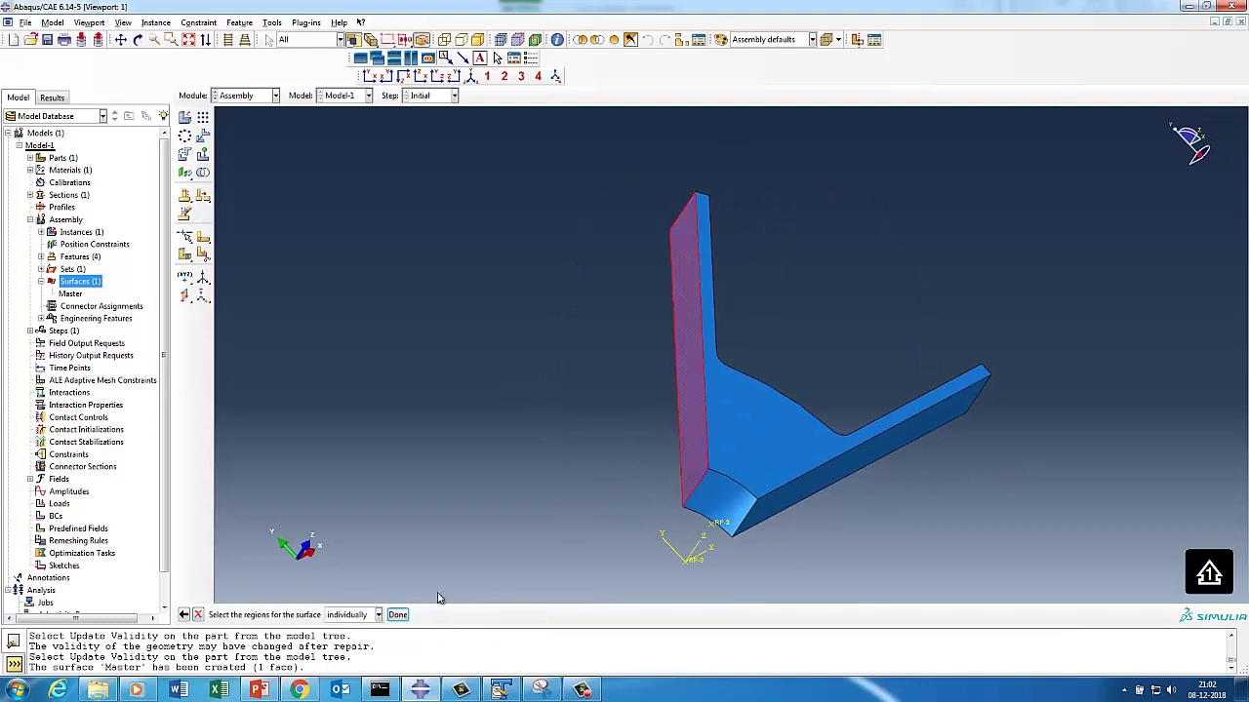
click(397, 615)
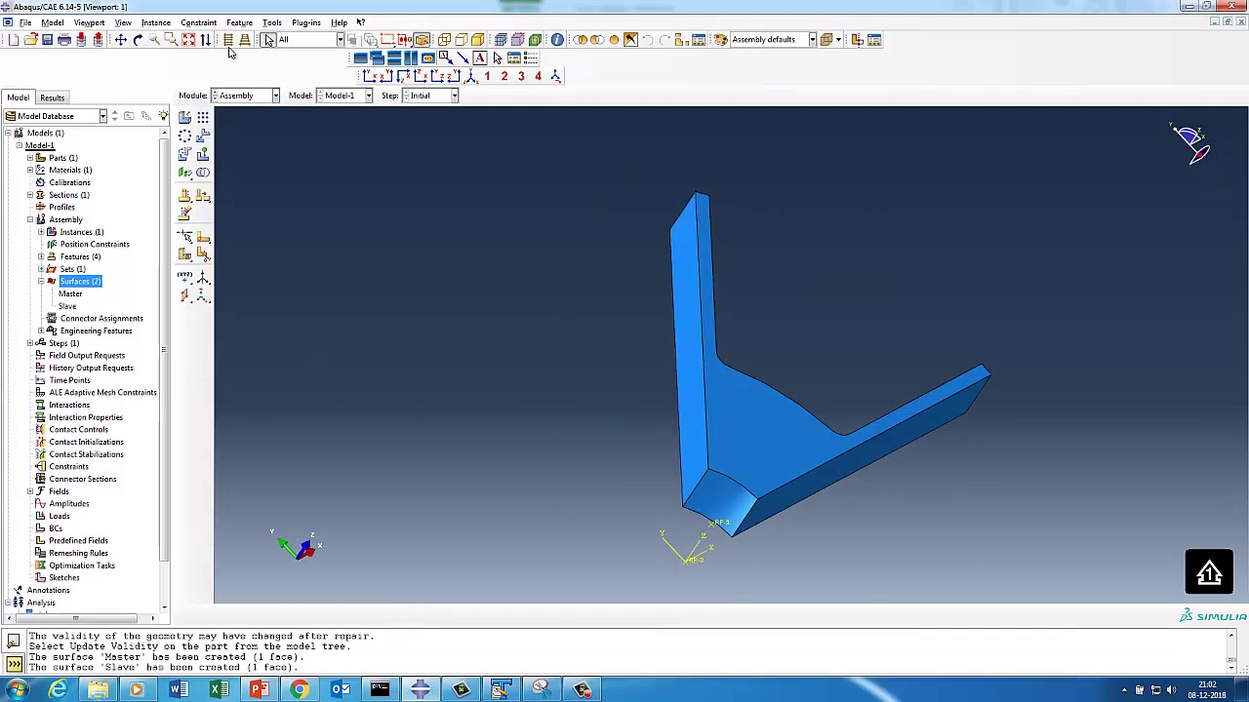
Step: Create a Static, General analysis step after Initial with Nlgeom on and an initial increment size of 0.1
click(137, 39)
drag(1048, 524, 819, 429)
click(249, 95)
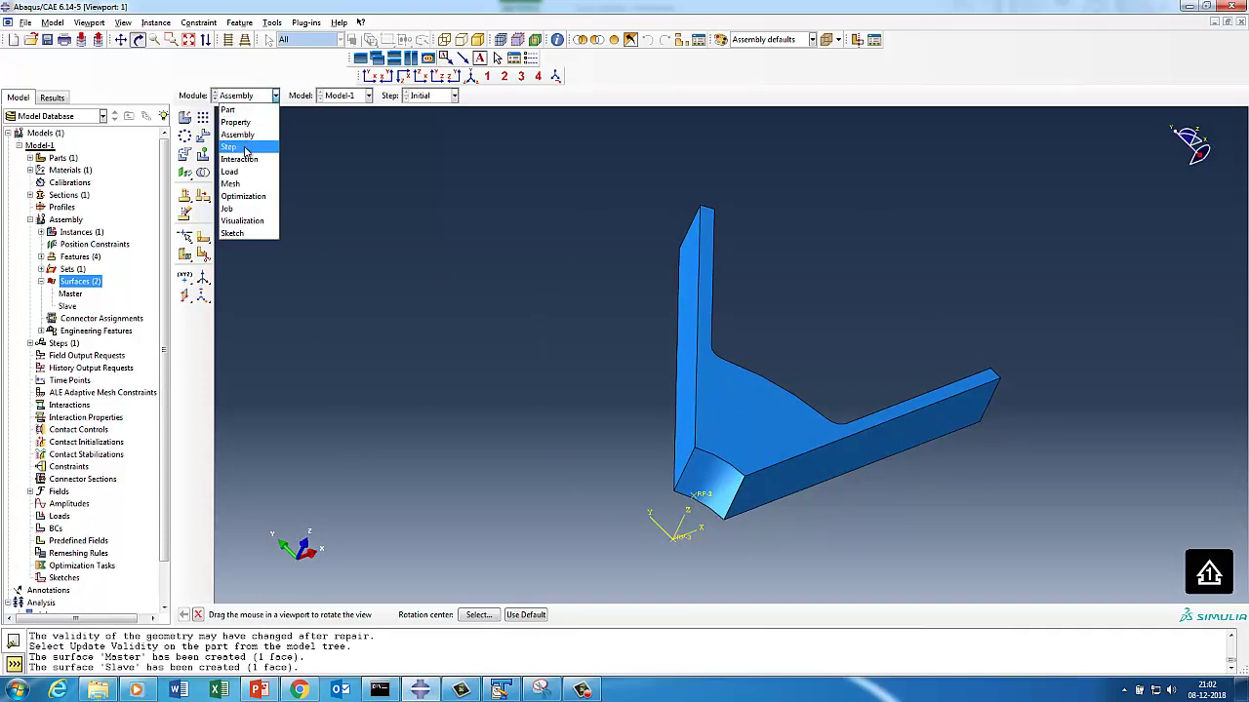
click(246, 148)
click(203, 118)
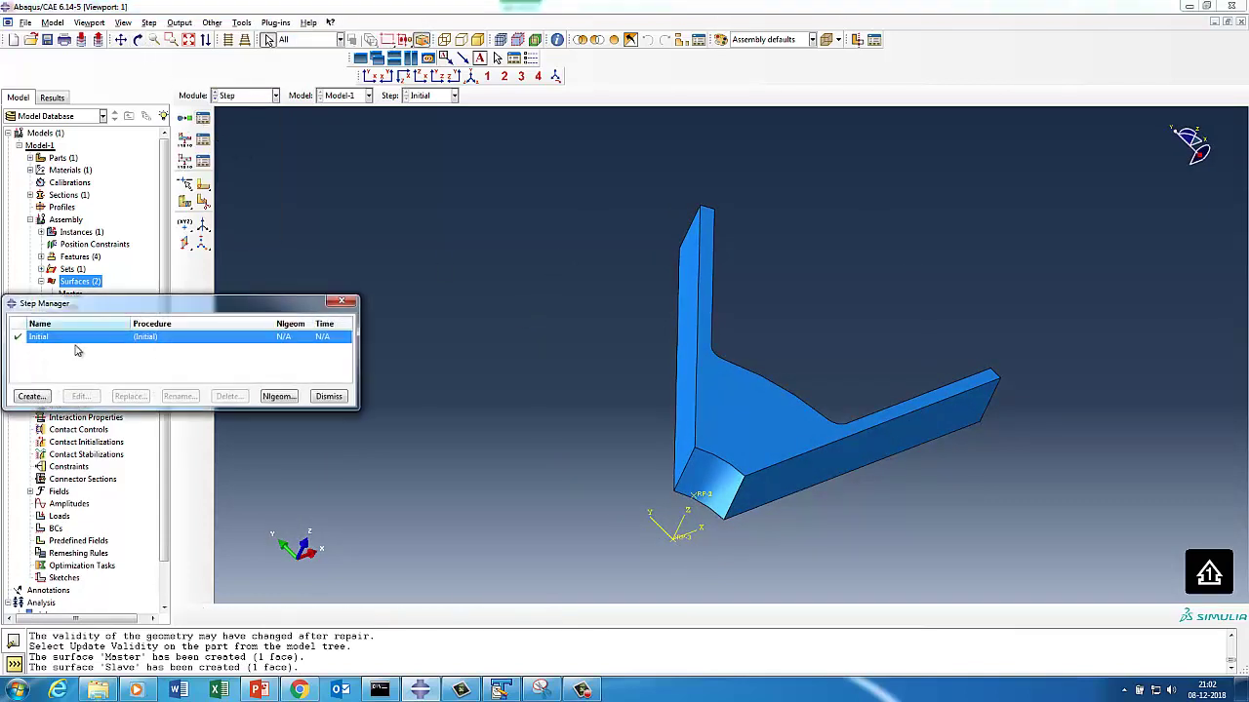
click(29, 396)
click(44, 581)
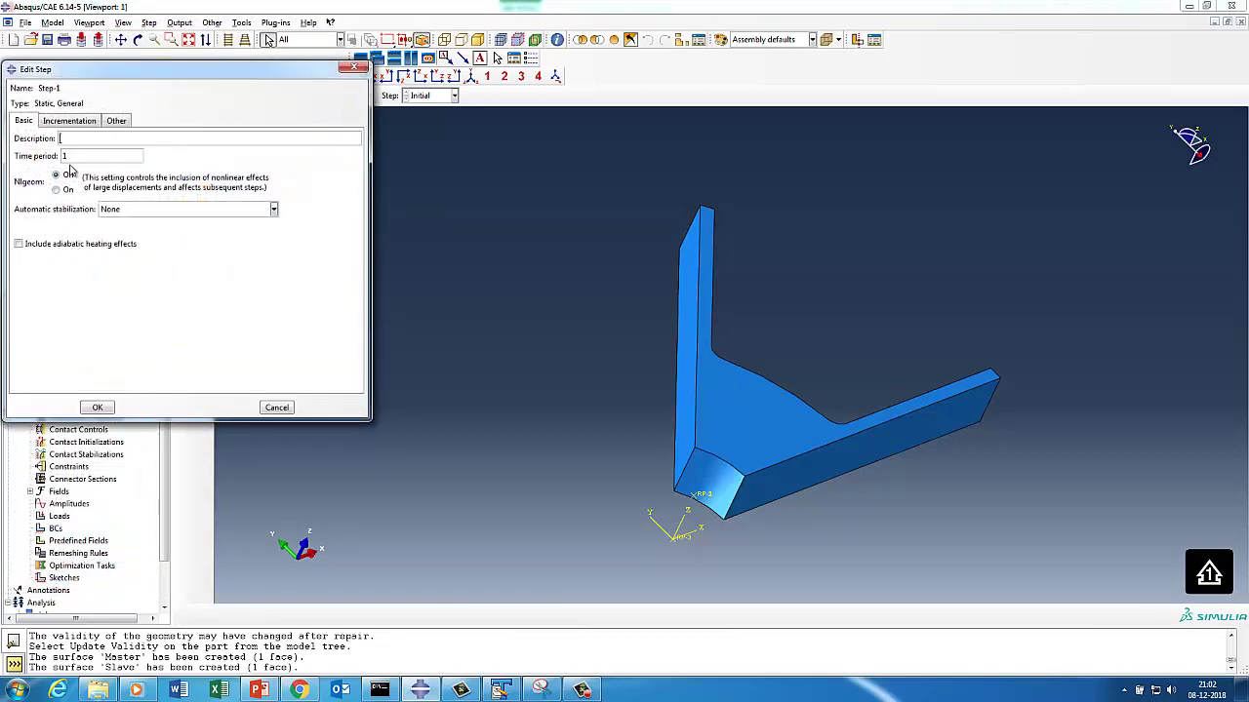
click(68, 120)
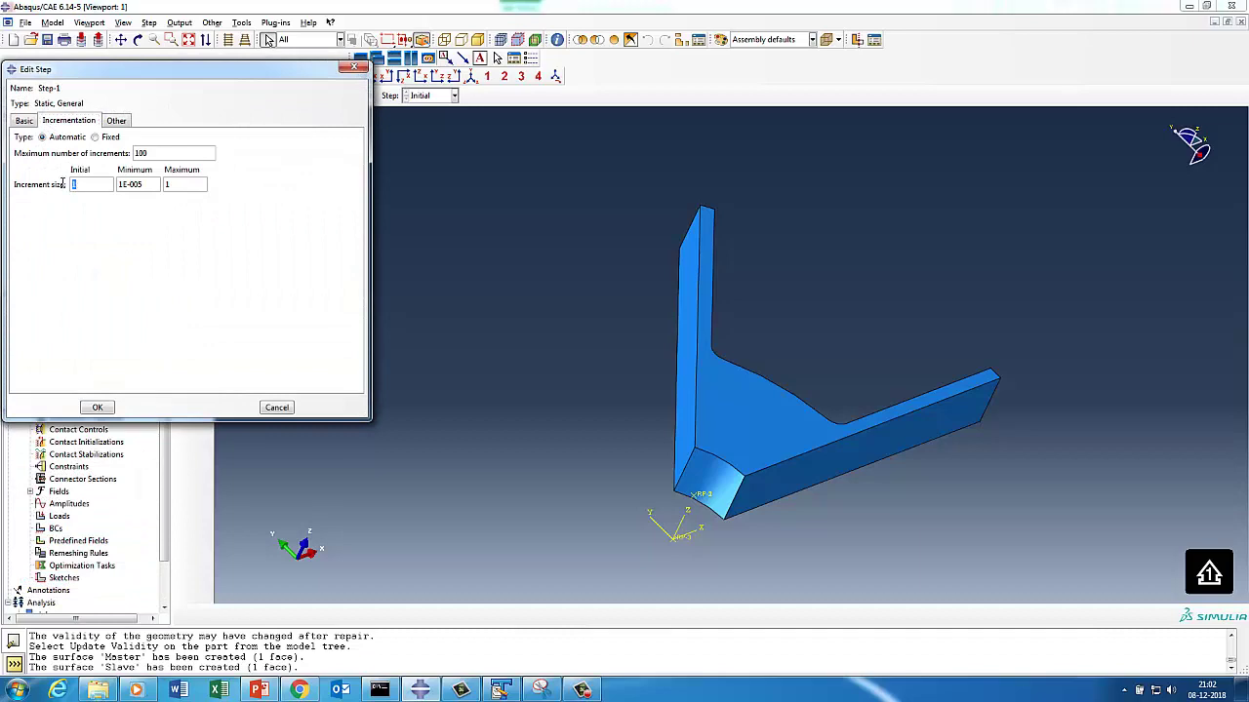
text(0.1)
click(97, 407)
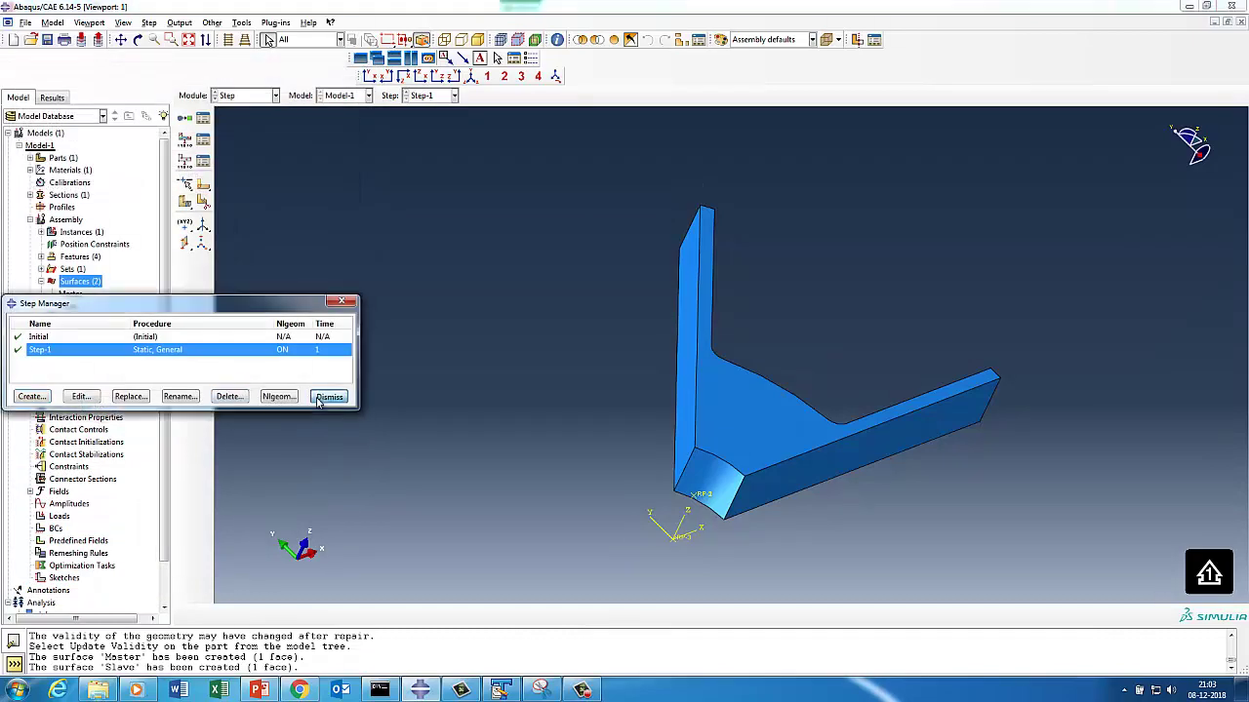
click(329, 397)
Step: Start a Cyclic symmetry (Standard) interaction in the Initial step
click(248, 98)
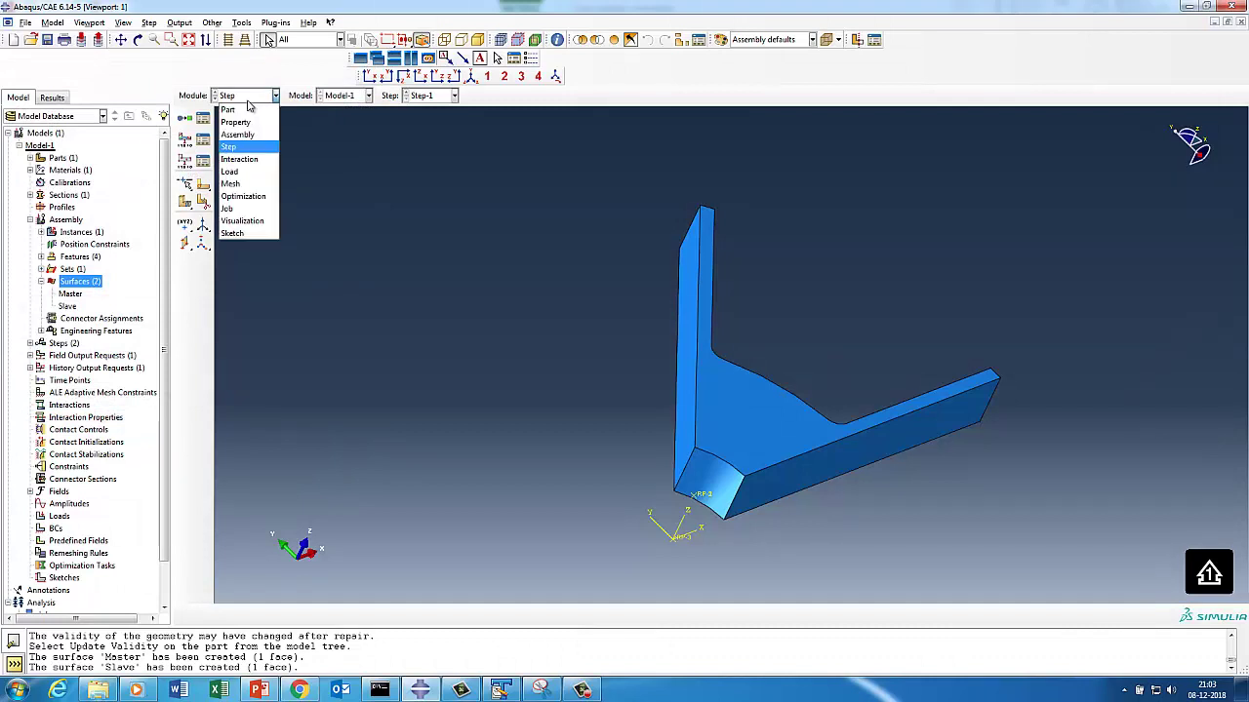
click(235, 160)
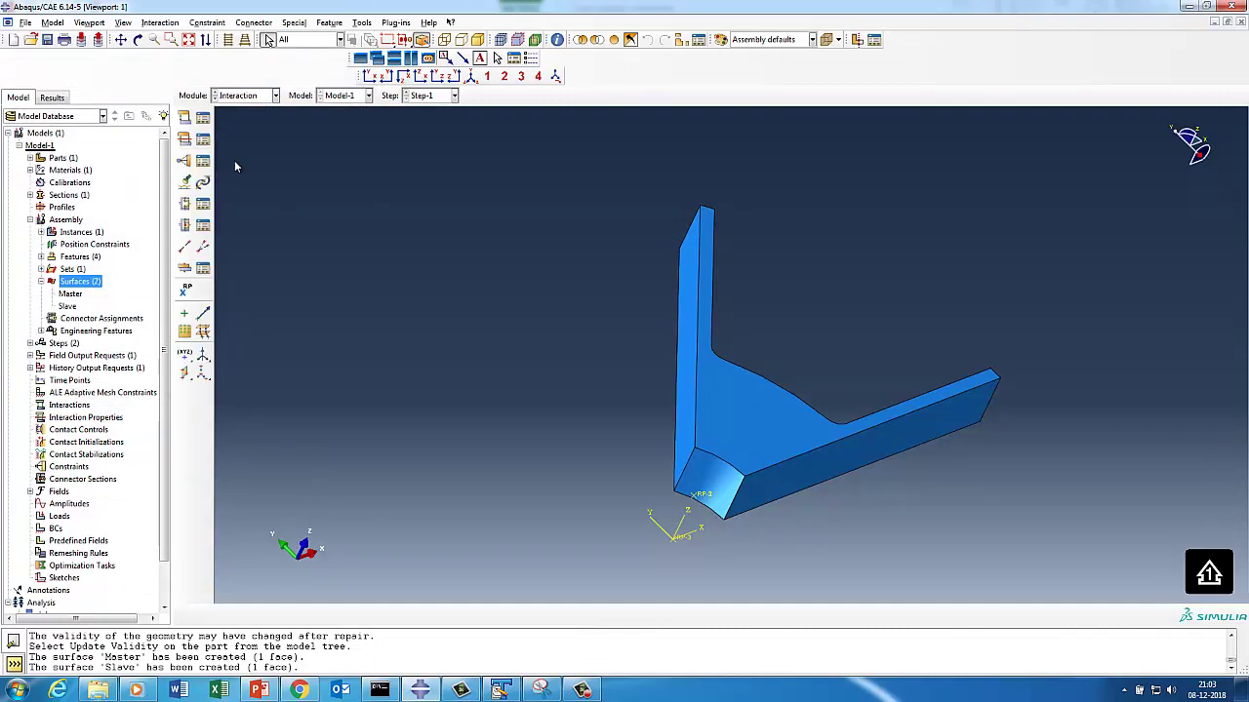
click(203, 119)
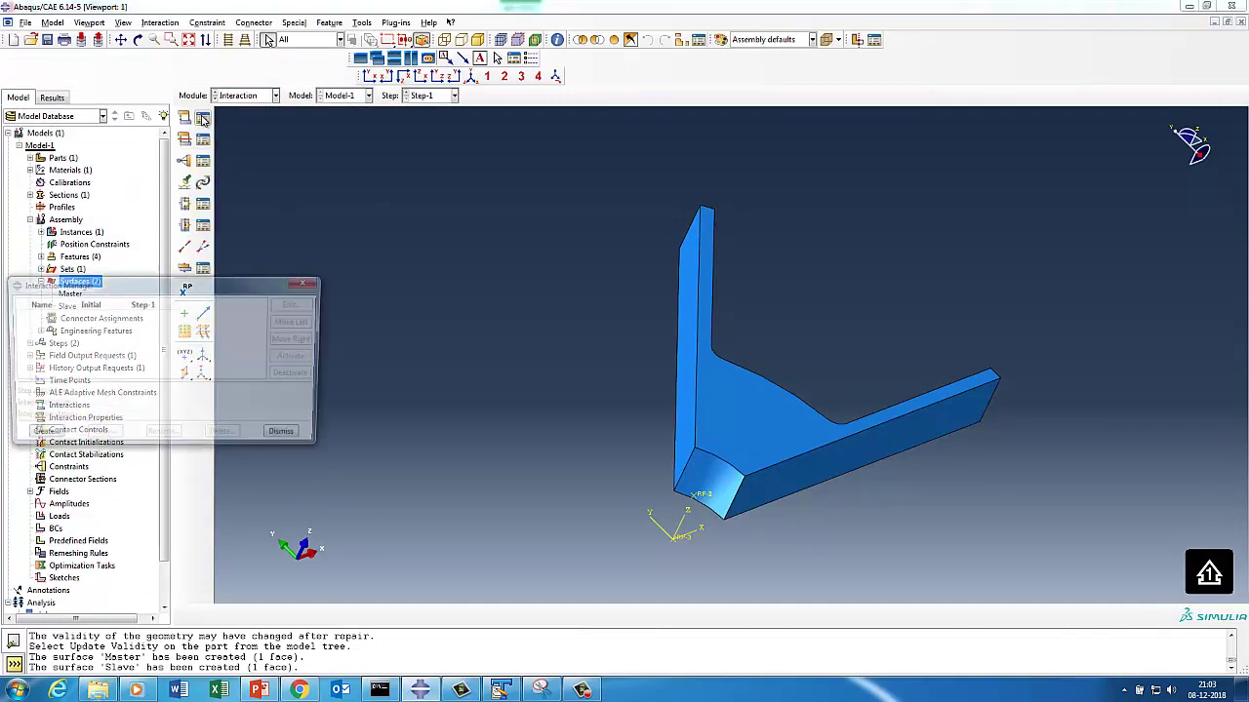
click(39, 435)
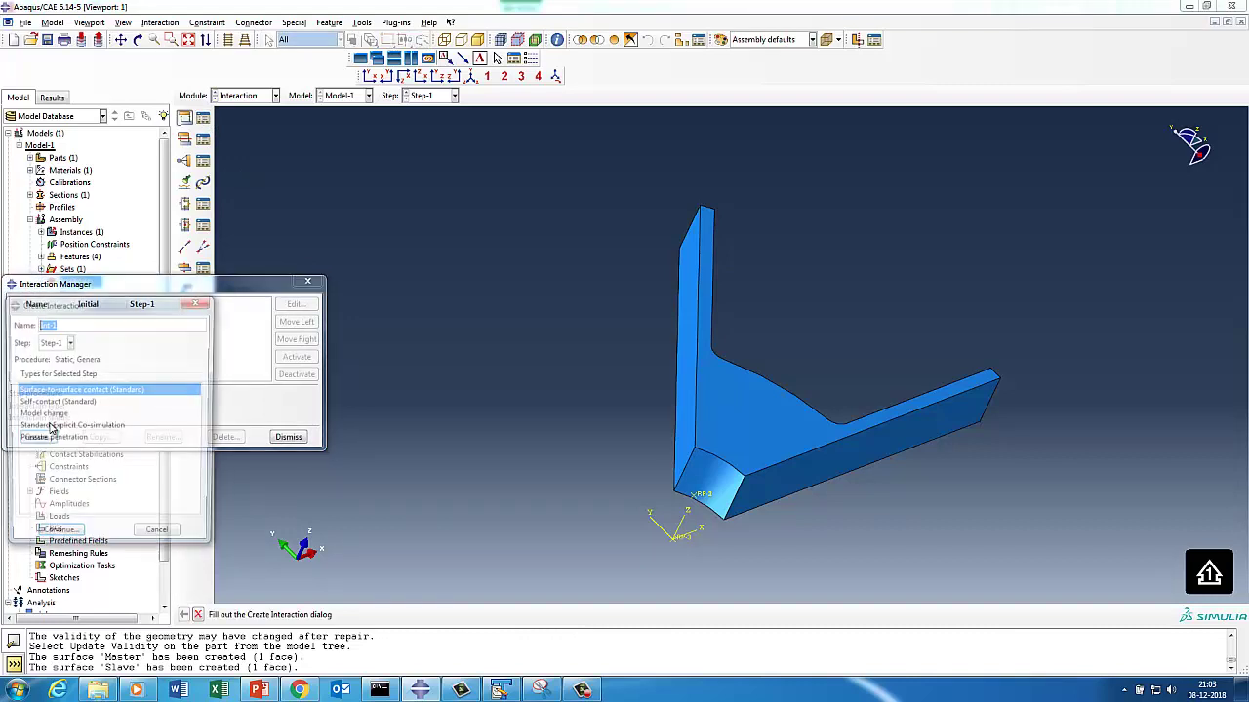
click(51, 343)
click(45, 358)
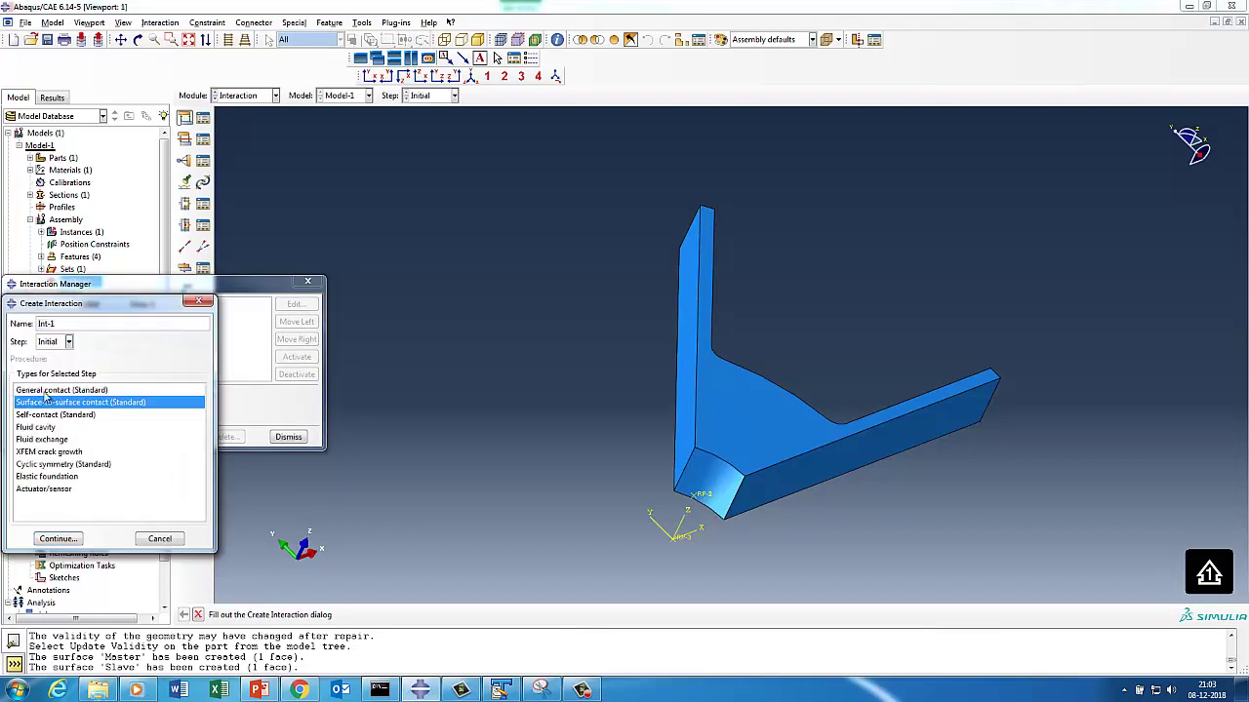
click(59, 466)
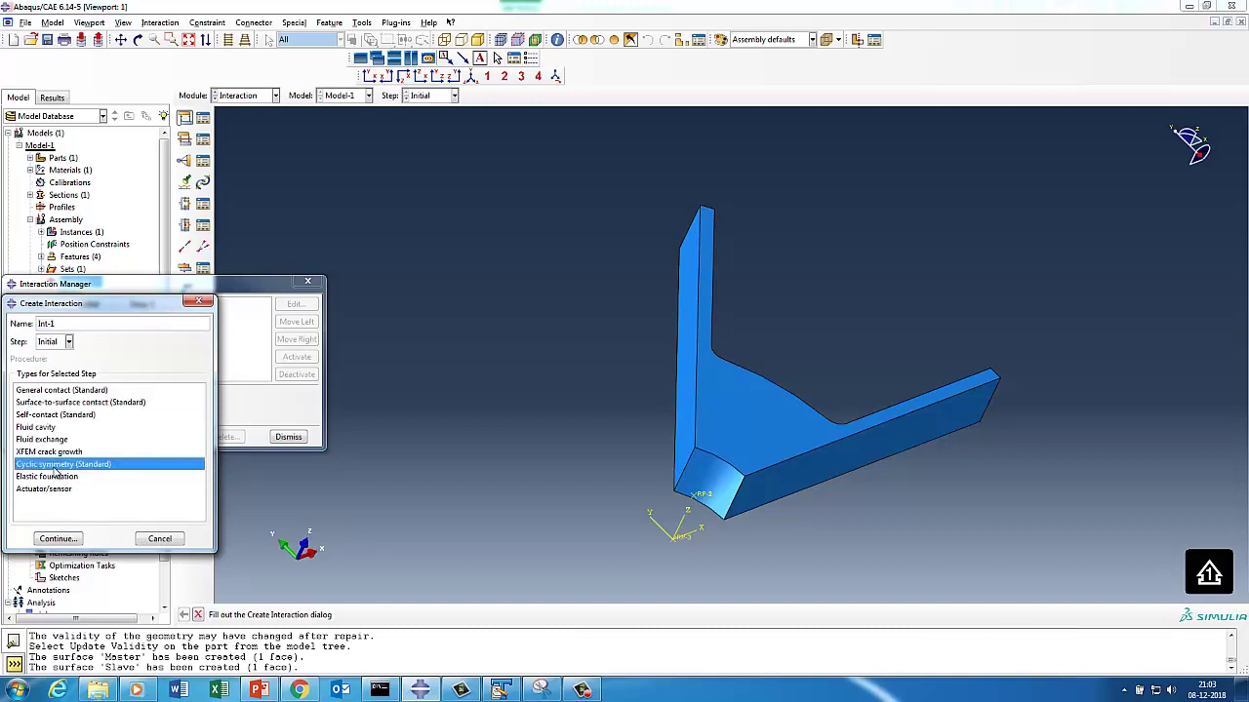
click(58, 539)
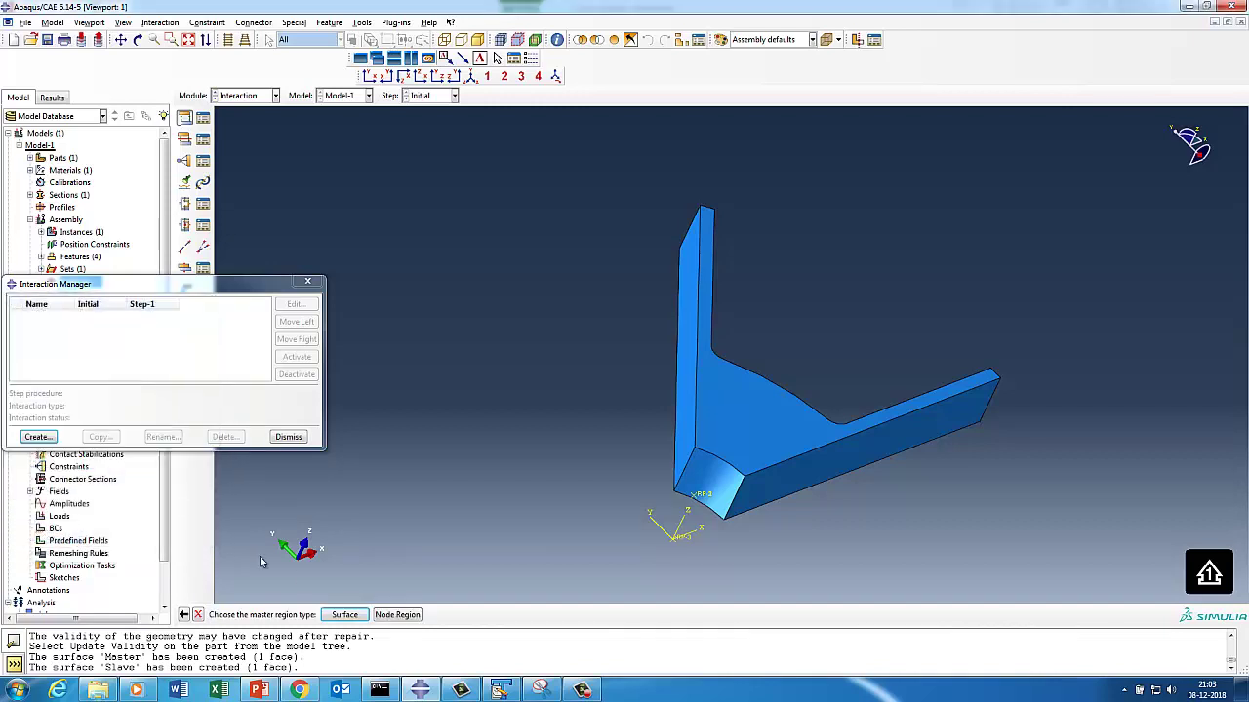
Step: Assign the Master surface as the interaction's master region and the Slave surface as its slave region
click(344, 615)
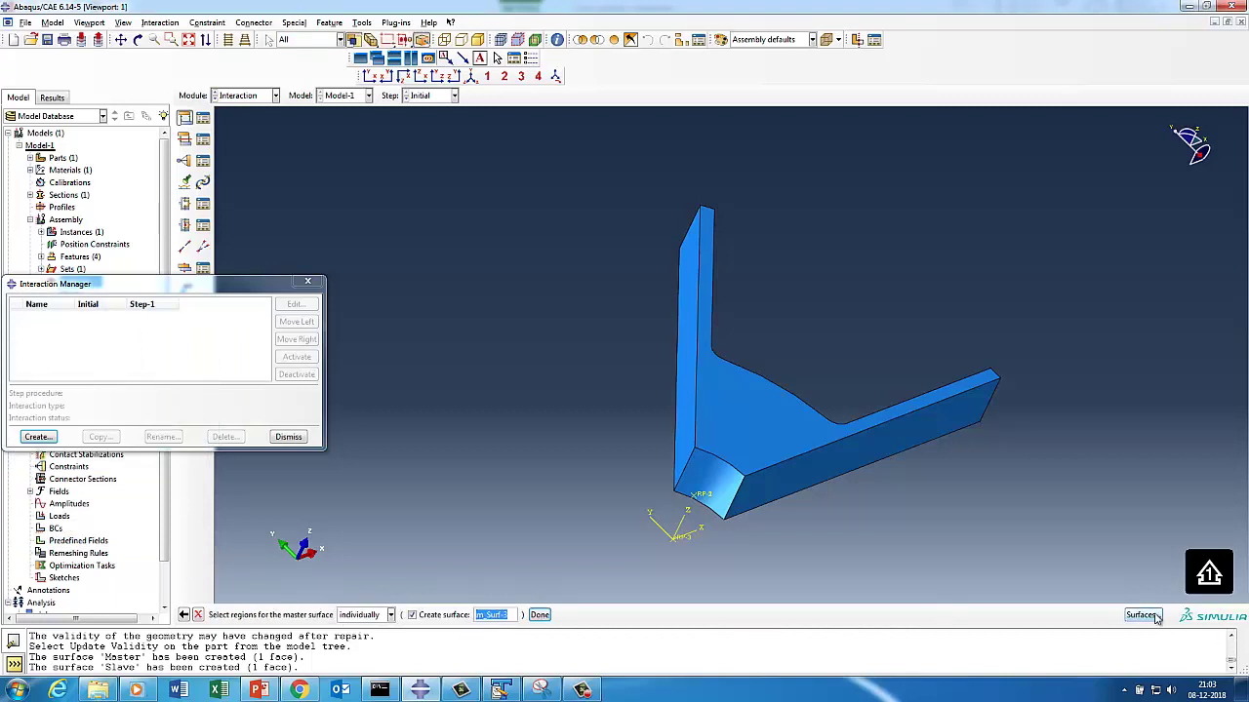
click(1141, 616)
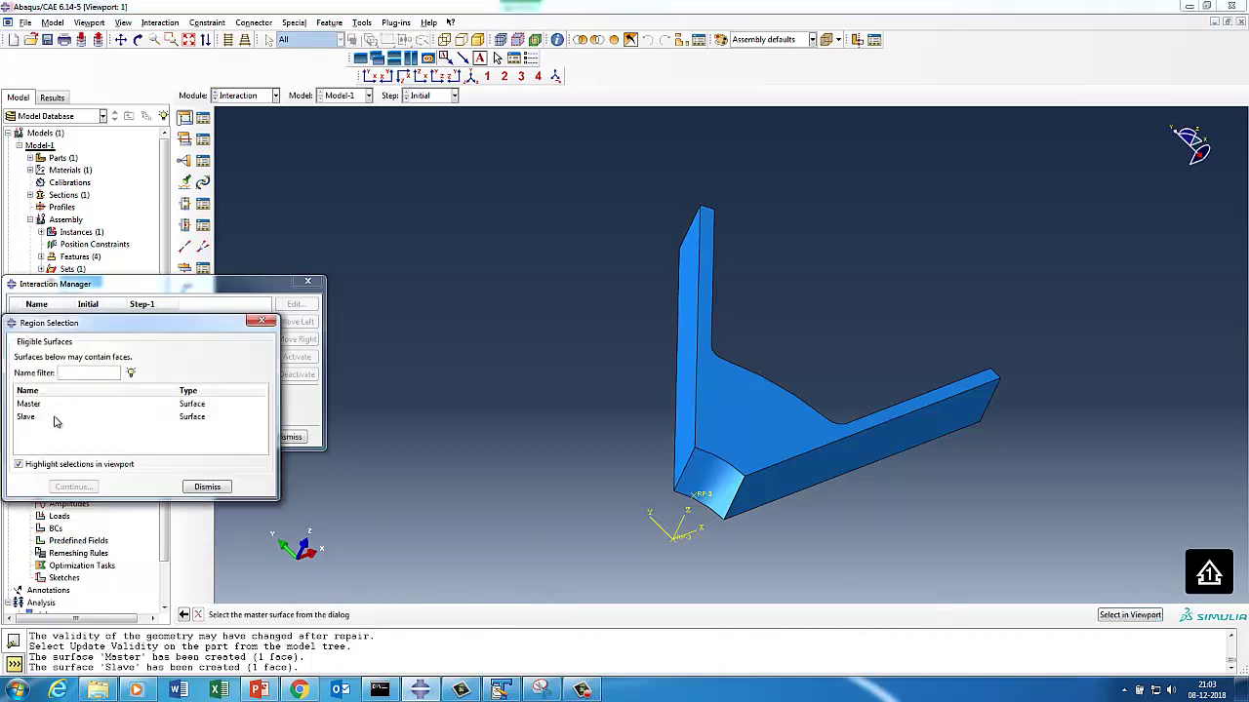
click(46, 418)
click(44, 404)
click(70, 487)
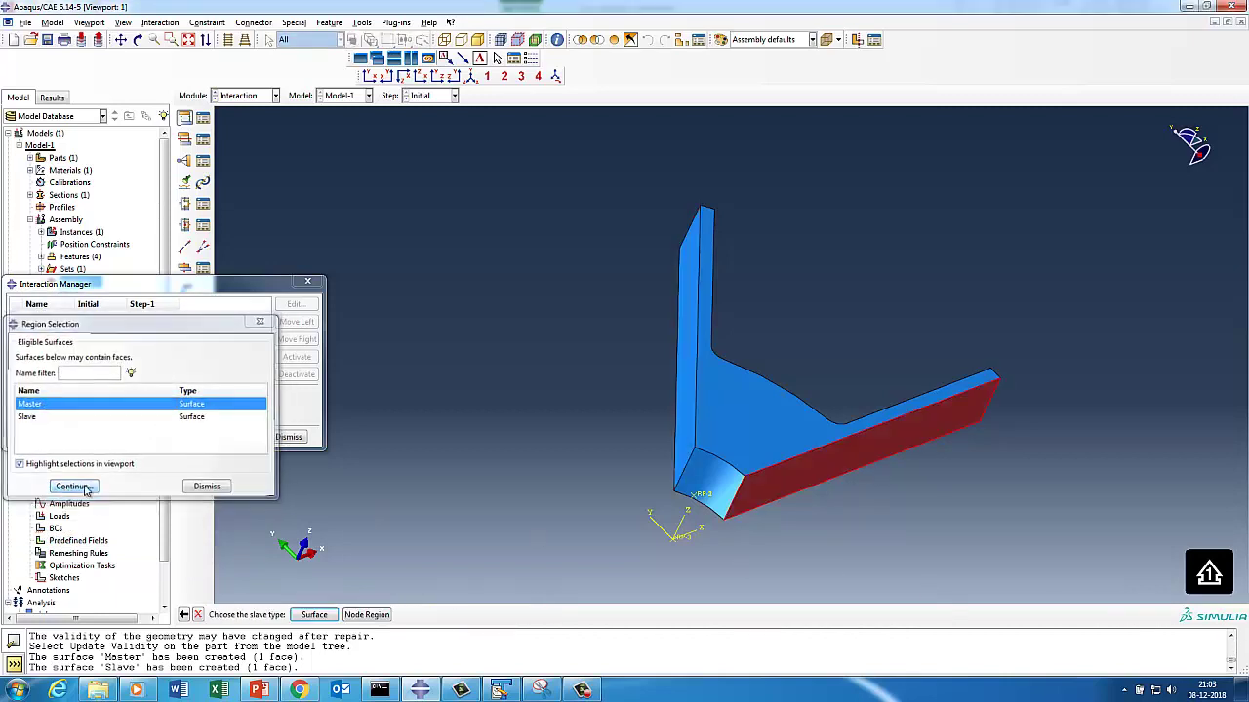
click(312, 618)
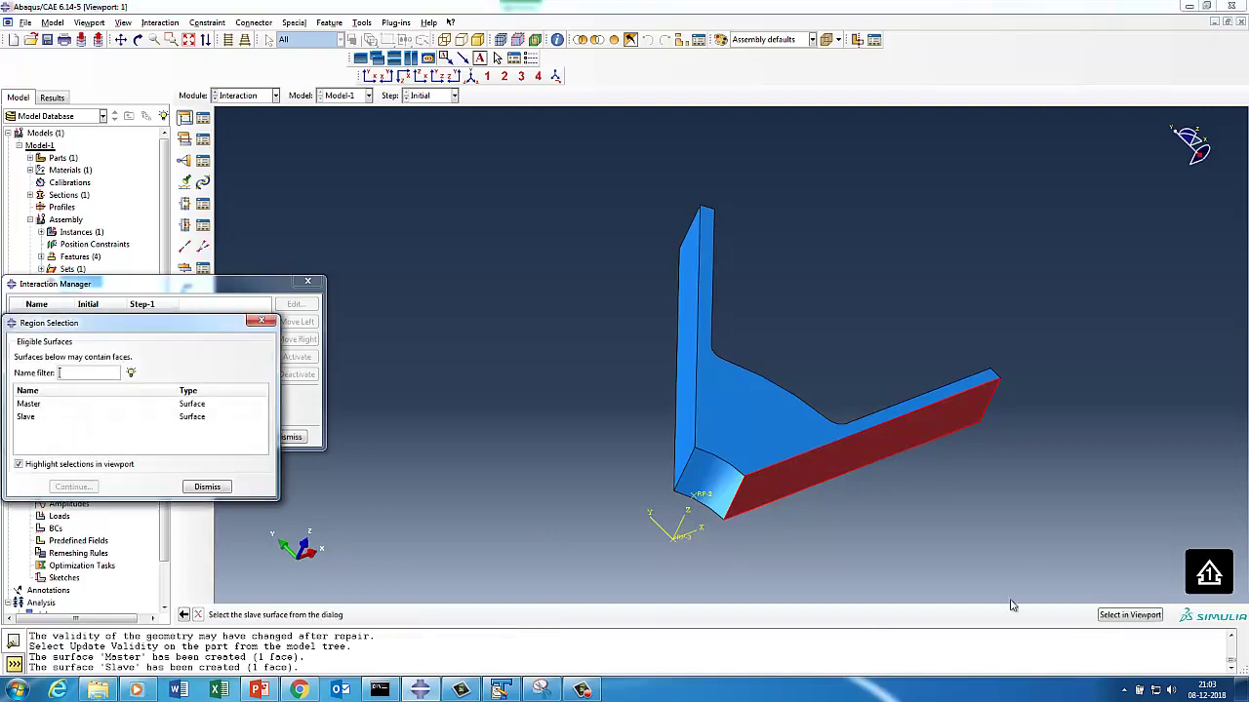
click(29, 417)
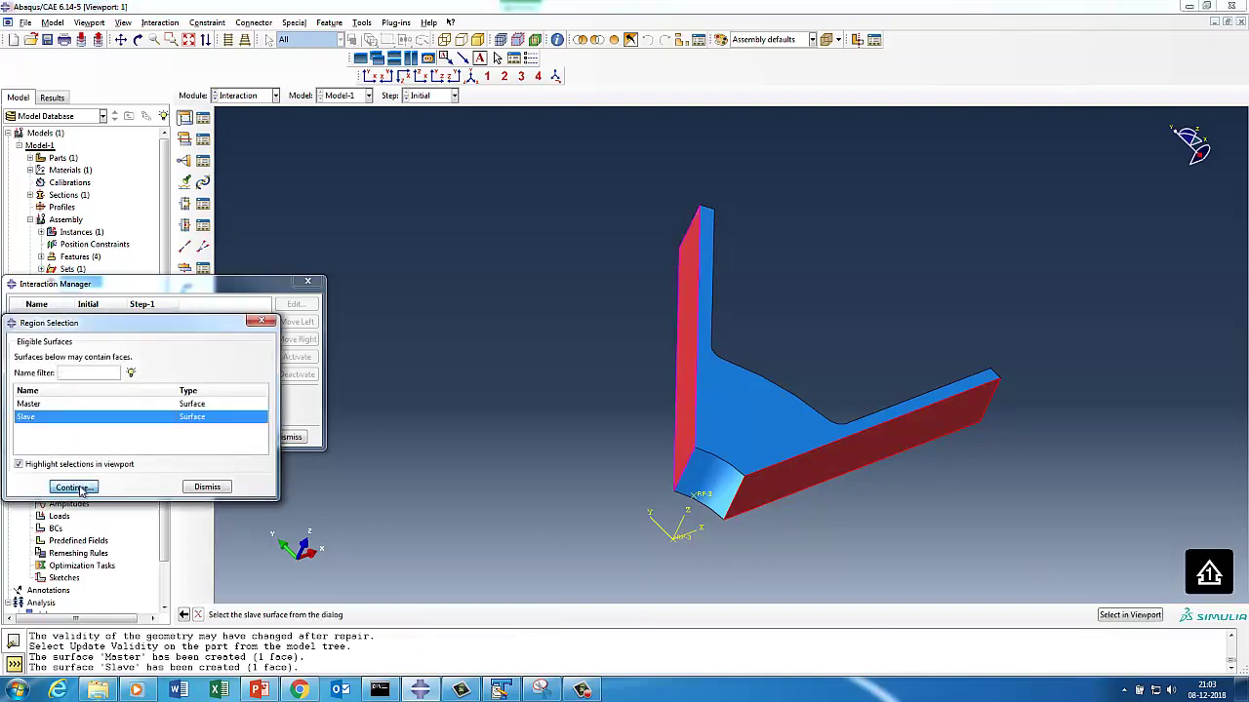
click(71, 487)
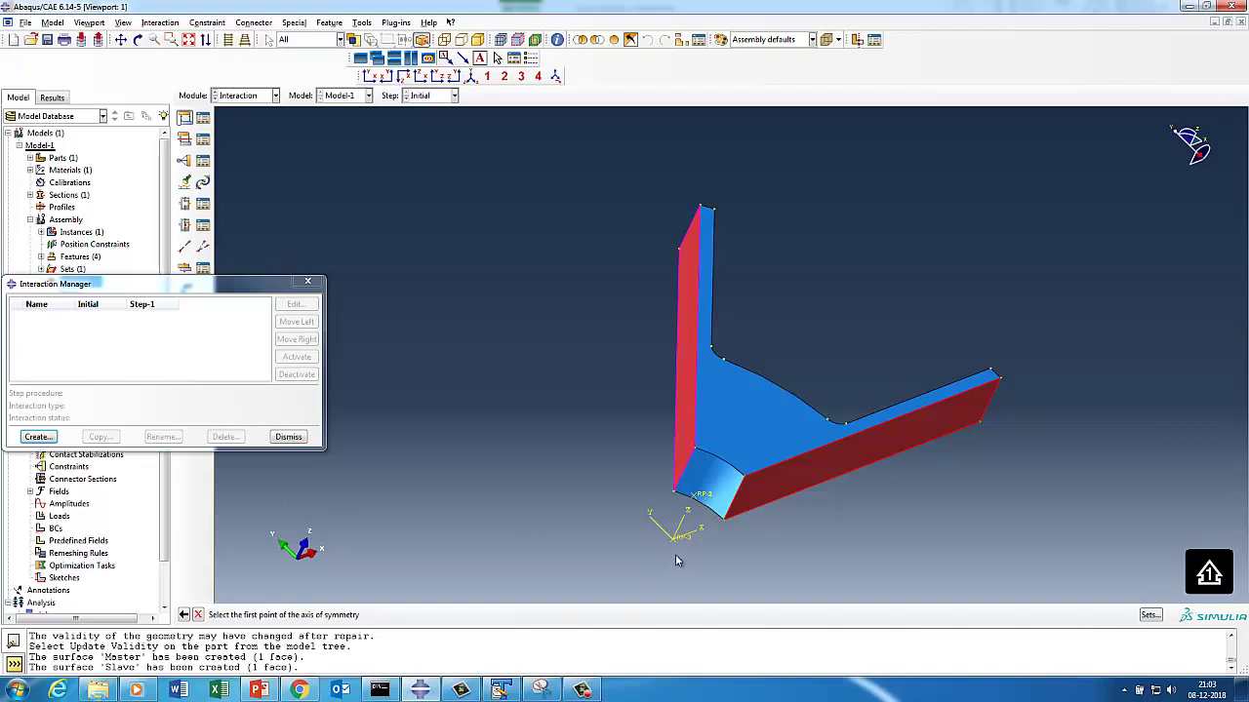
Step: Define the symmetry axis through the hub-centre and origin reference points, and set the total number of sectors to 8
click(693, 502)
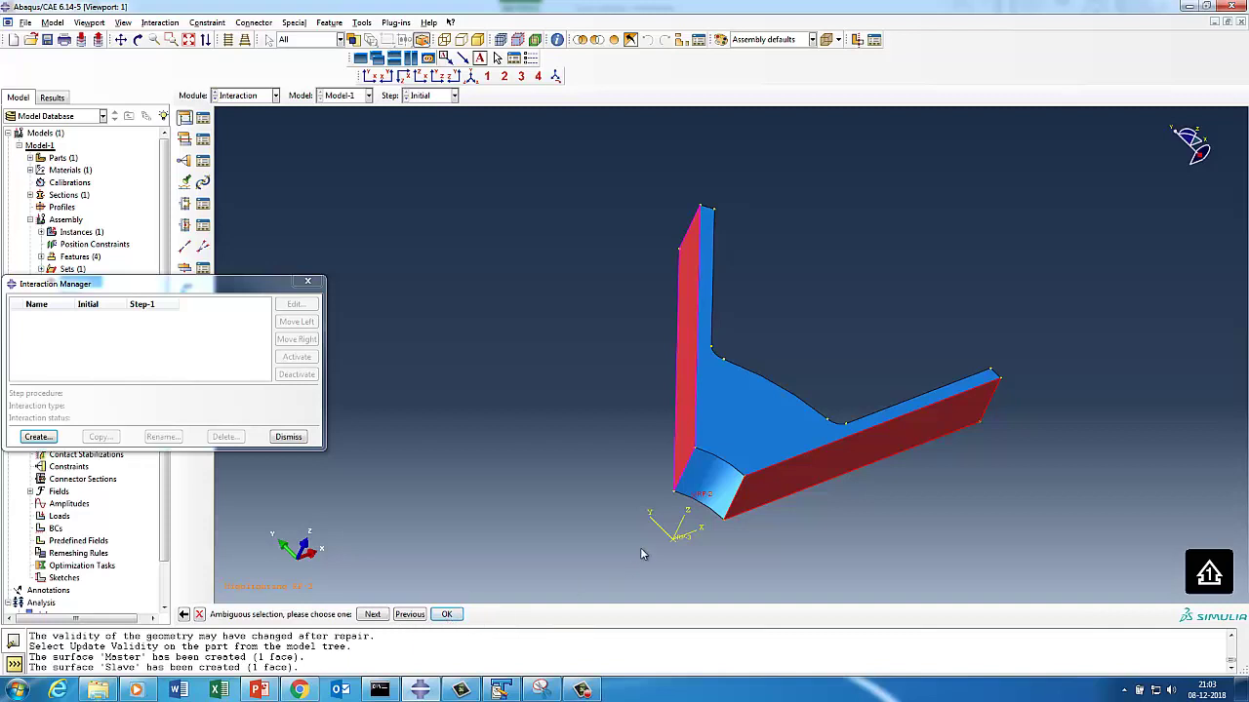
click(448, 615)
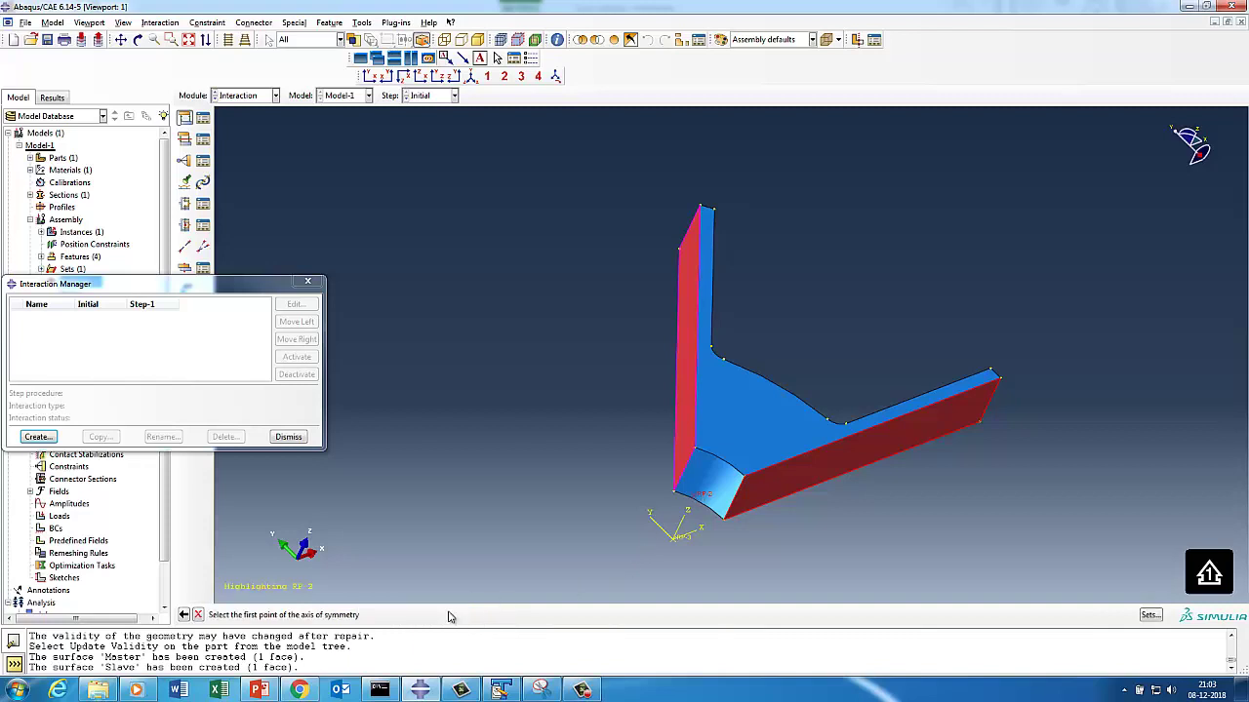
click(674, 544)
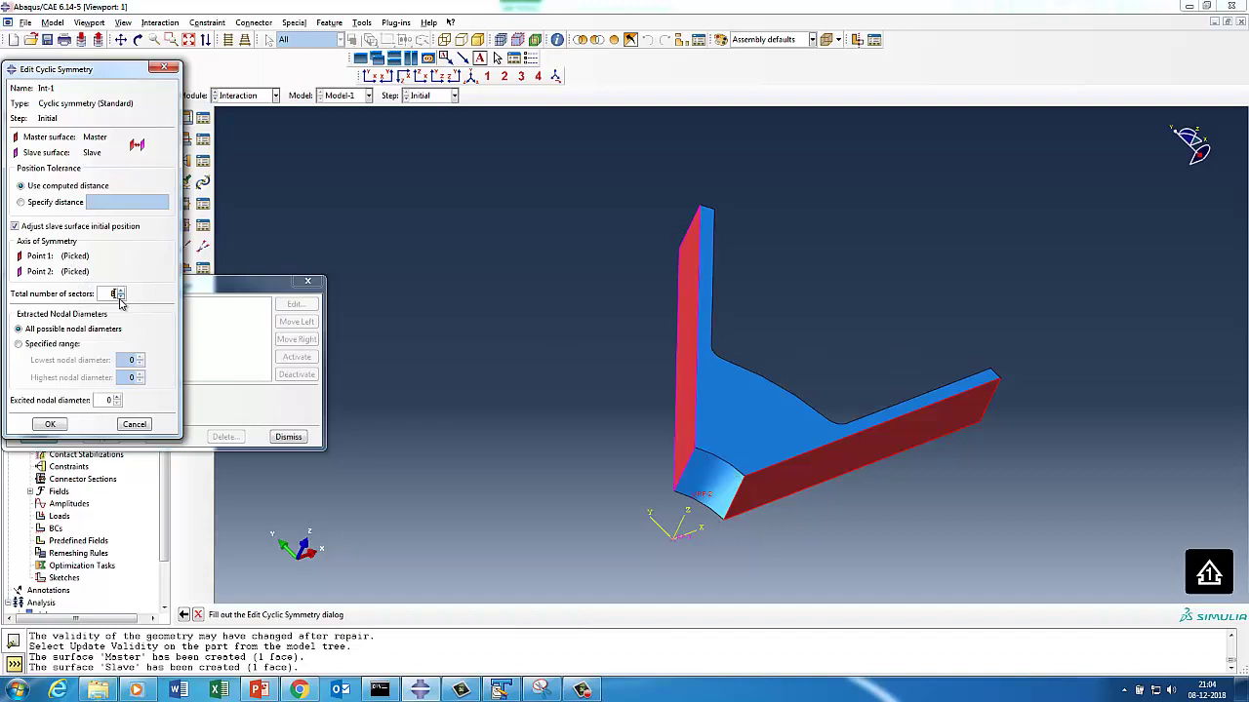
click(44, 424)
click(288, 437)
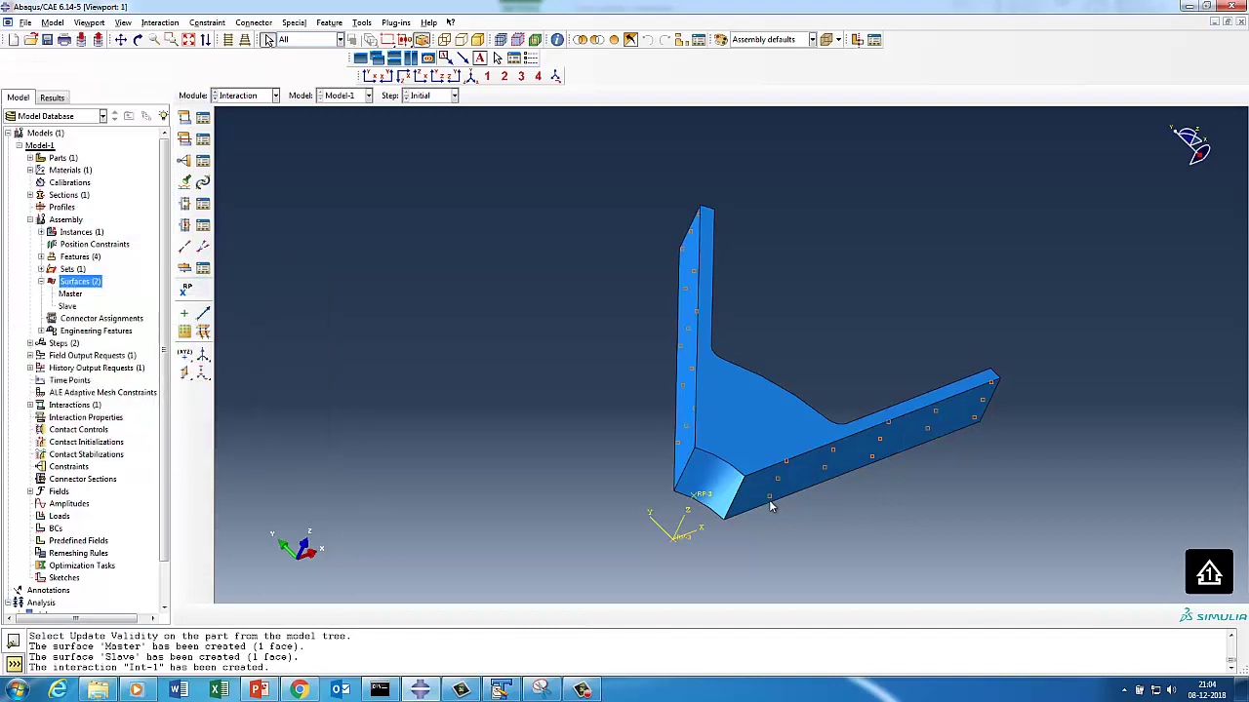
Step: Create an Encastre boundary condition in the Initial step on the sector's curved inner hub face
click(246, 95)
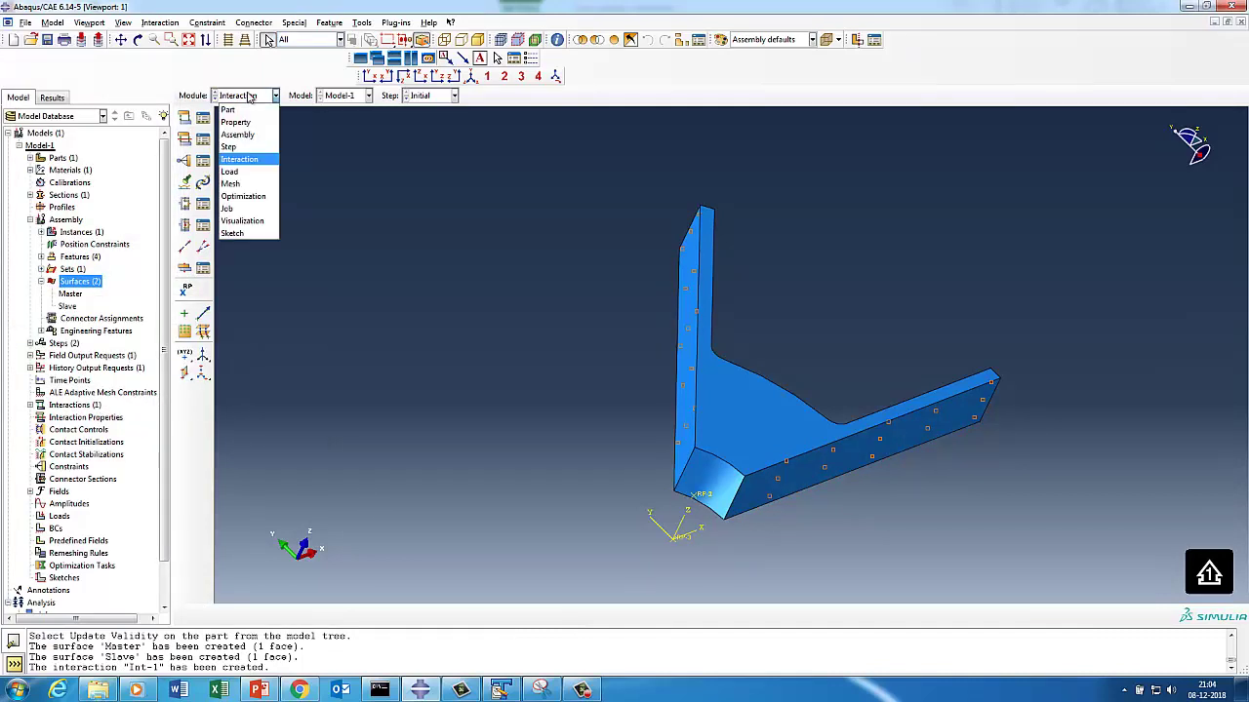
click(229, 172)
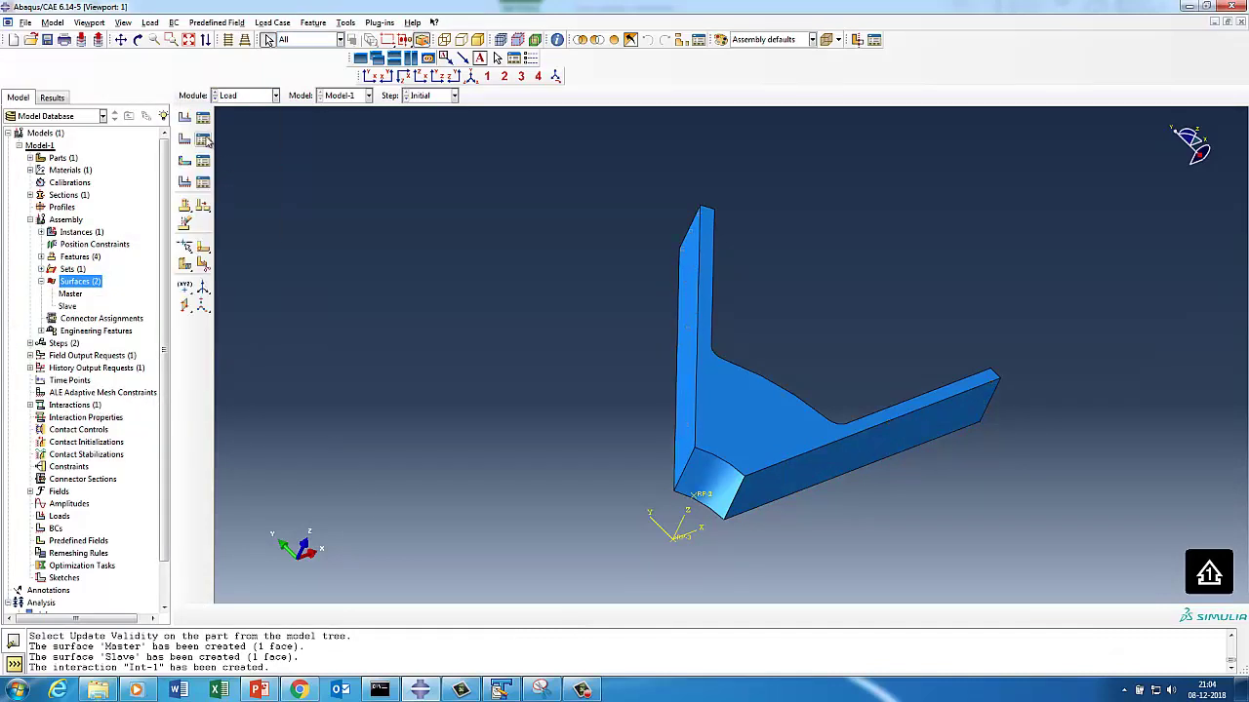
click(204, 141)
click(308, 555)
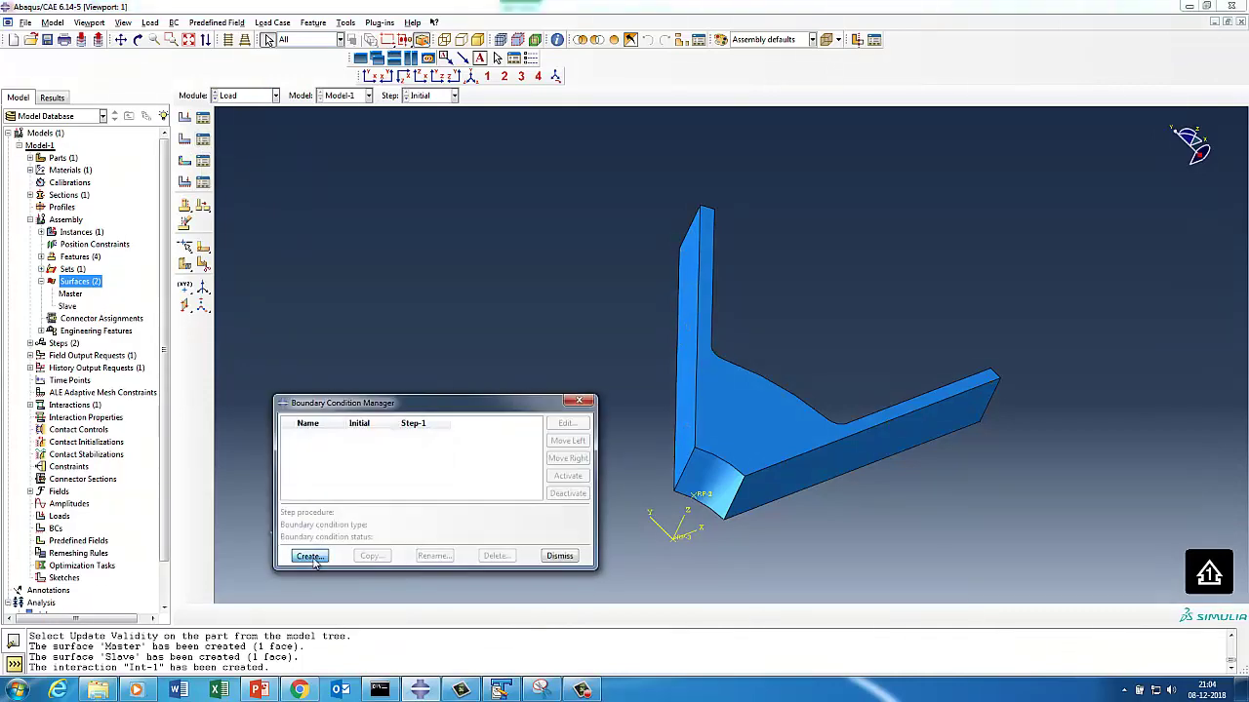
click(84, 485)
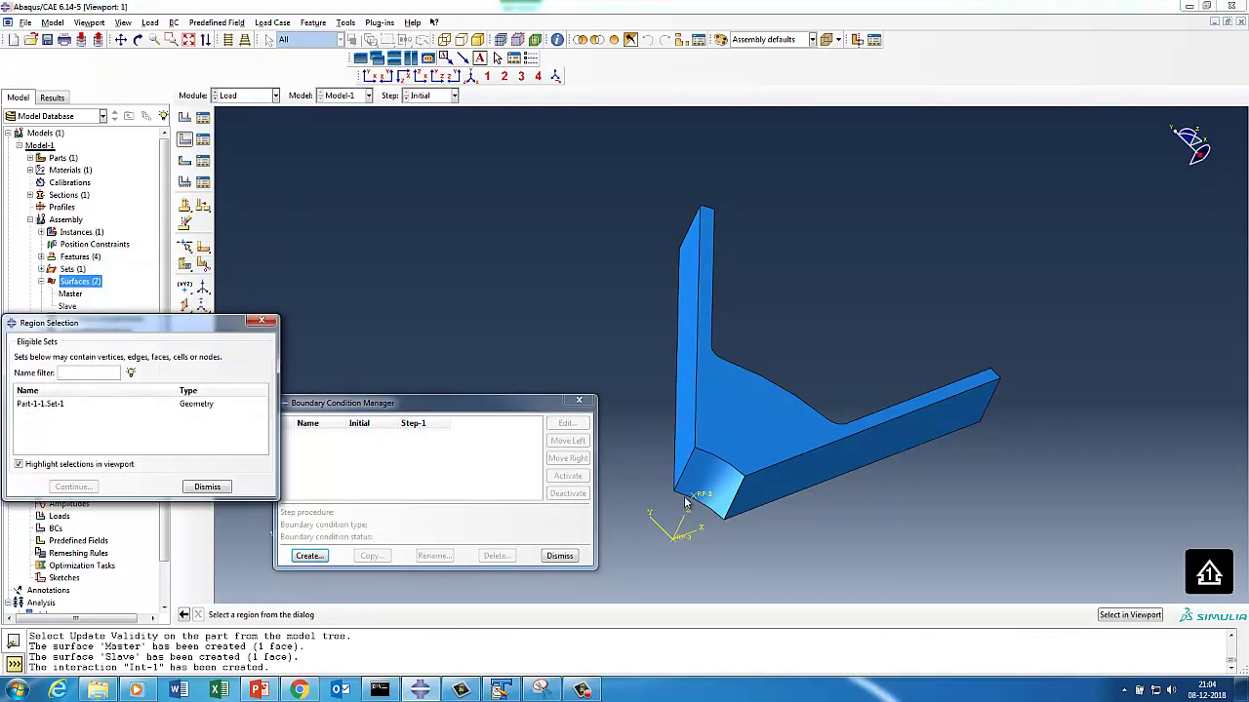
click(207, 487)
click(703, 477)
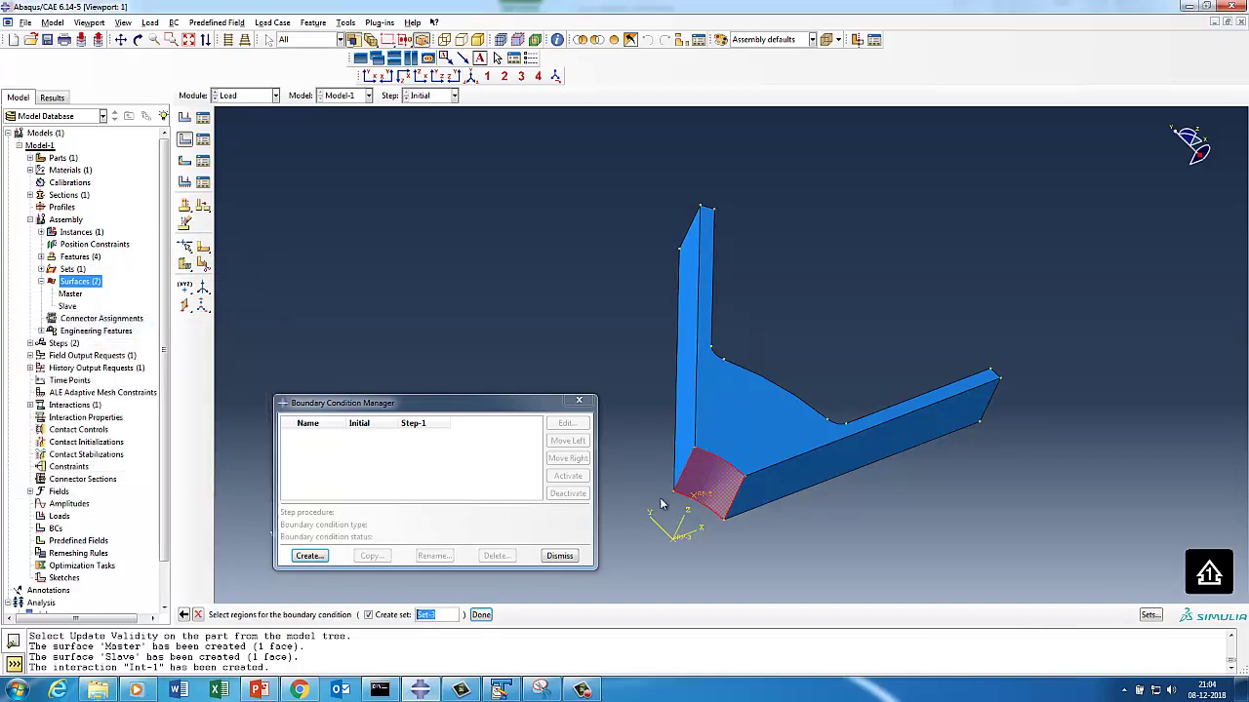
click(481, 615)
click(39, 490)
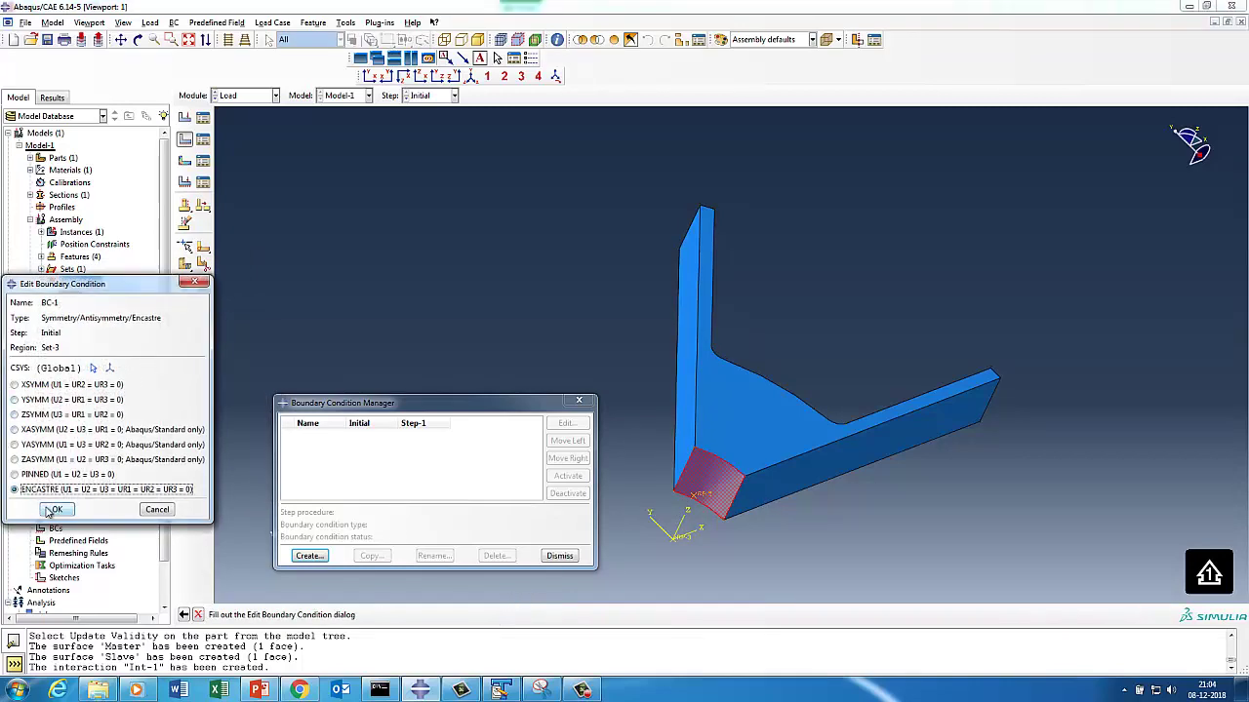
click(57, 509)
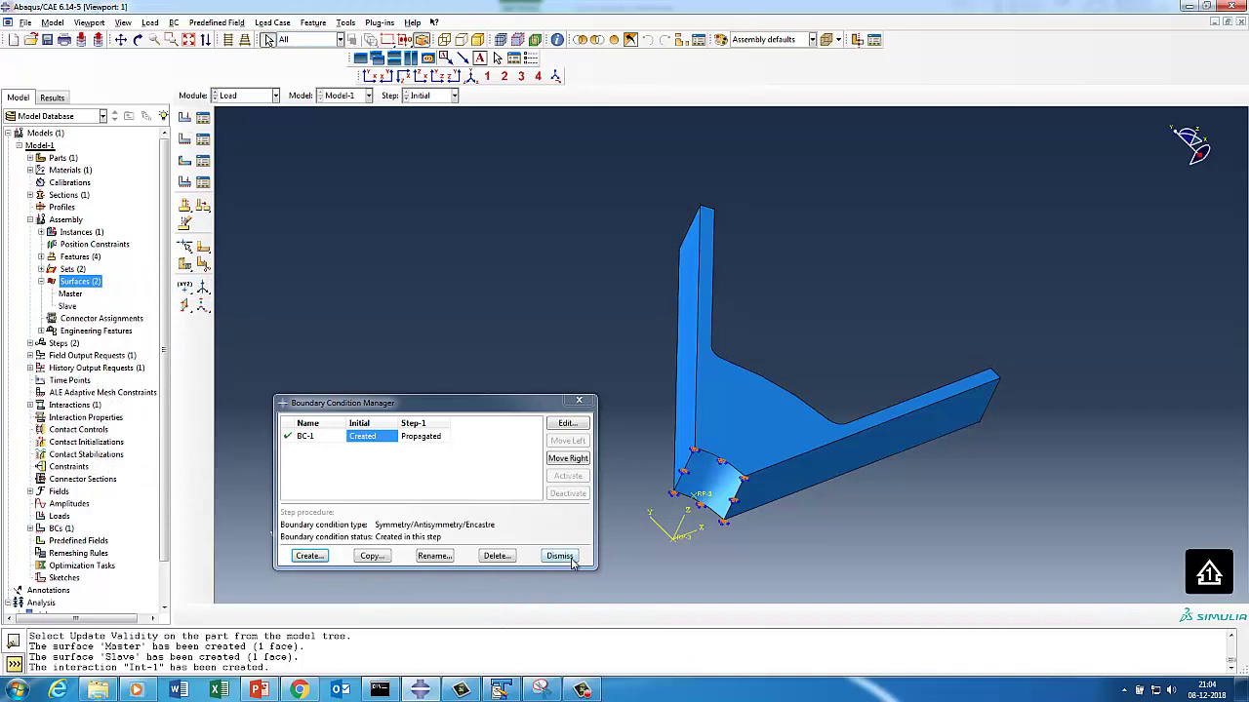
click(557, 556)
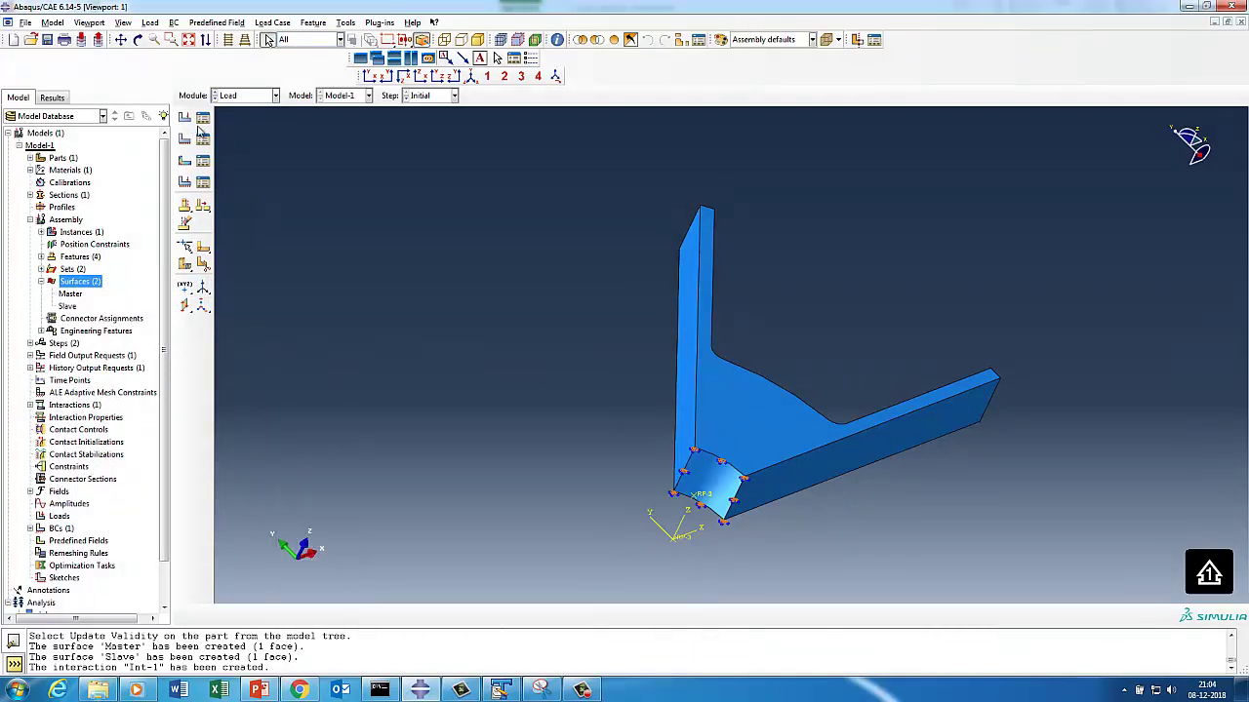
Step: Create a mechanical Rotational body force load in Step-1 and apply it to the entire sector body
click(202, 118)
click(37, 242)
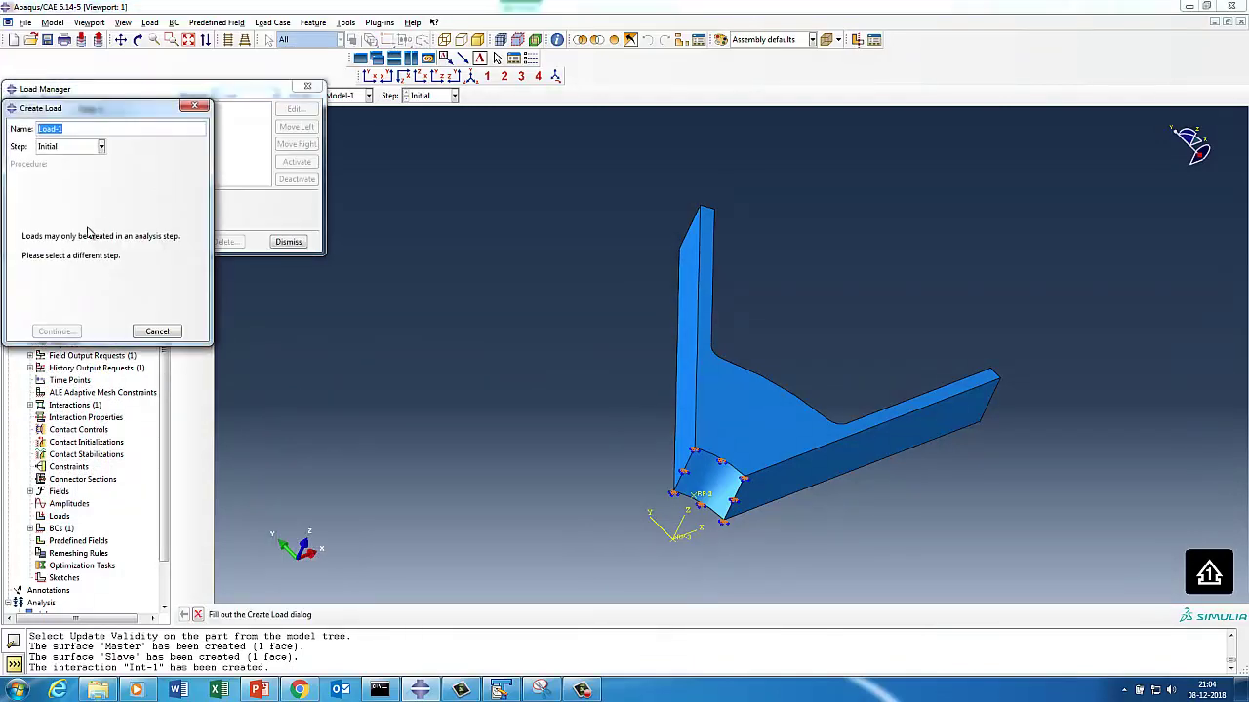
click(55, 147)
click(50, 171)
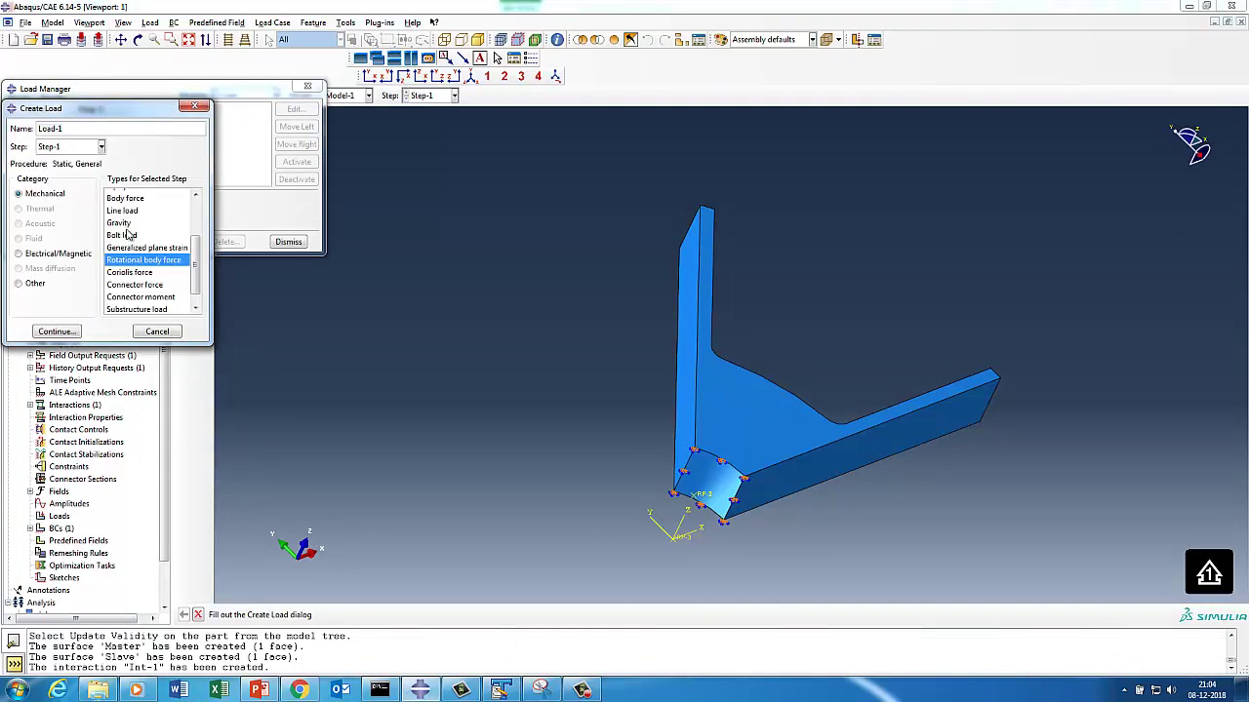
click(56, 332)
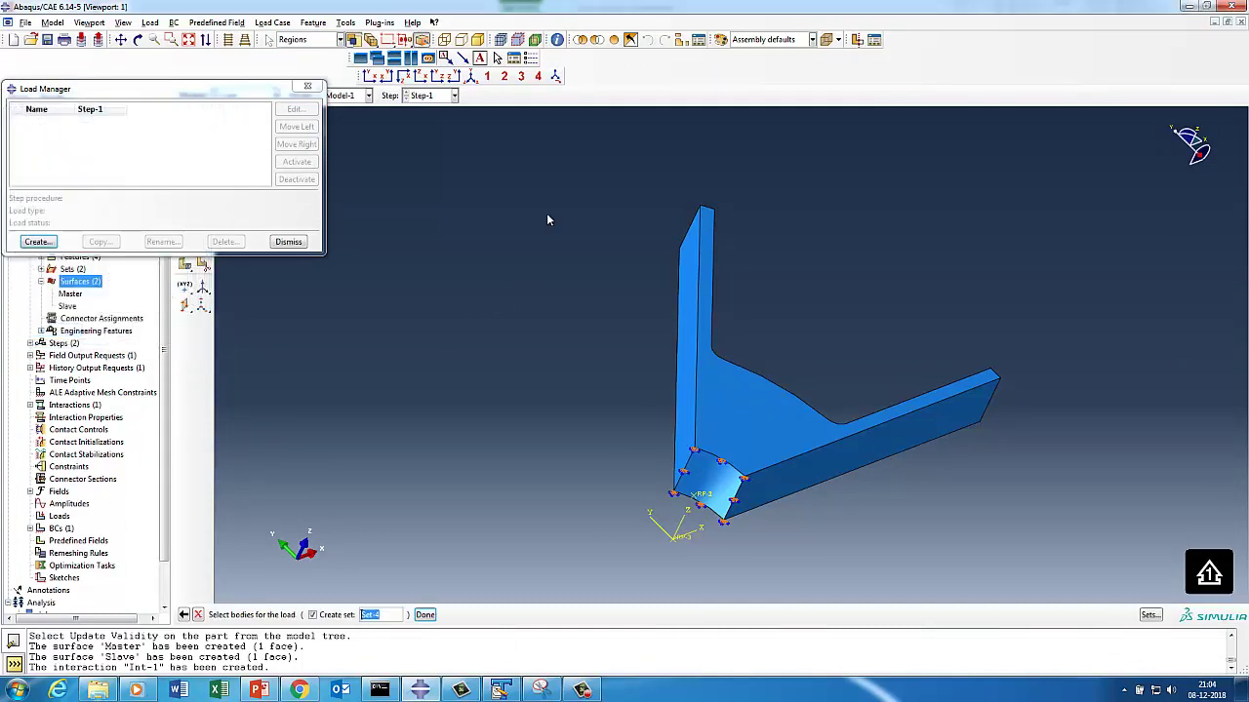
drag(542, 163, 1056, 554)
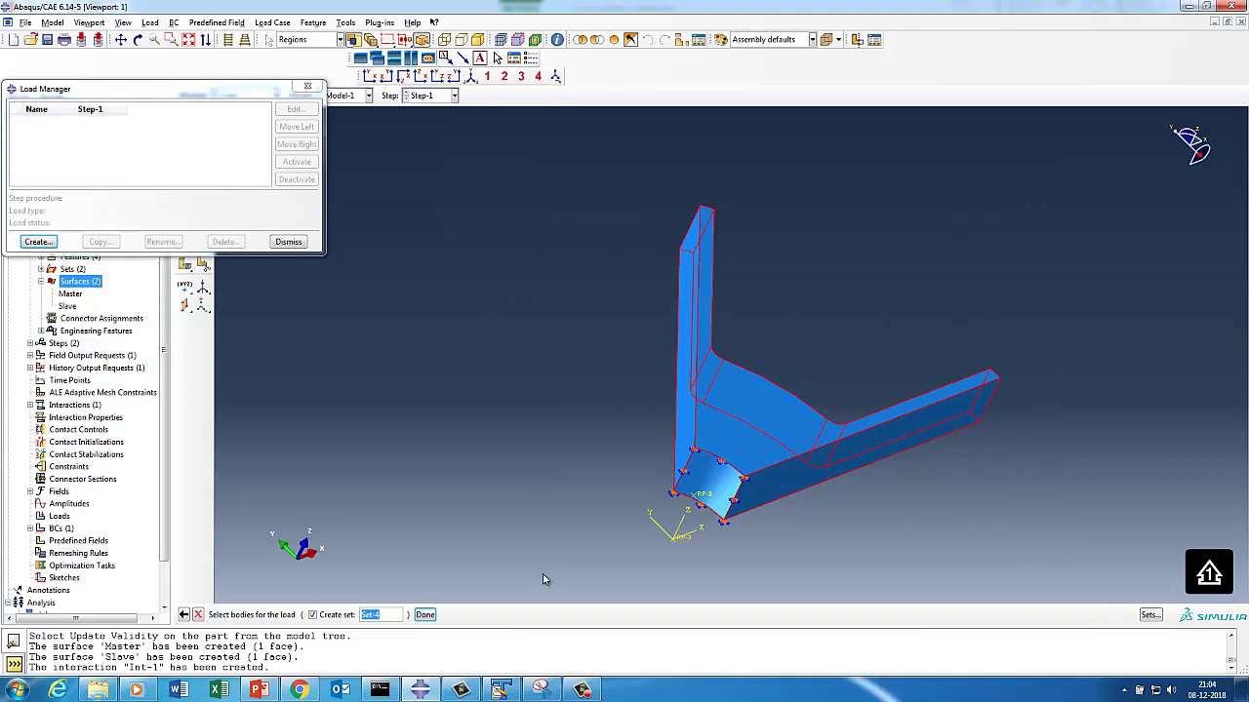
click(424, 614)
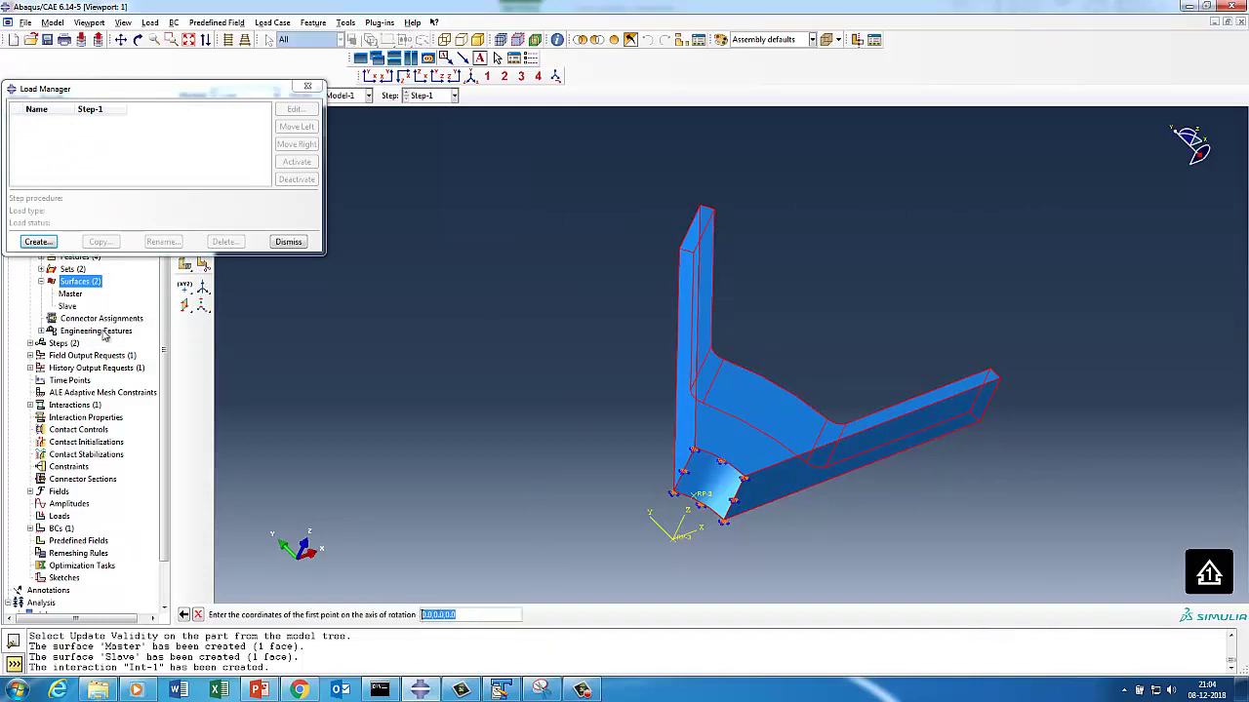
Step: Define the load's rotation axis from 0,0,0 to 0,0,1 and enter its angular velocity with the Centrifugal load effect
click(472, 615)
key(Return)
text(0)
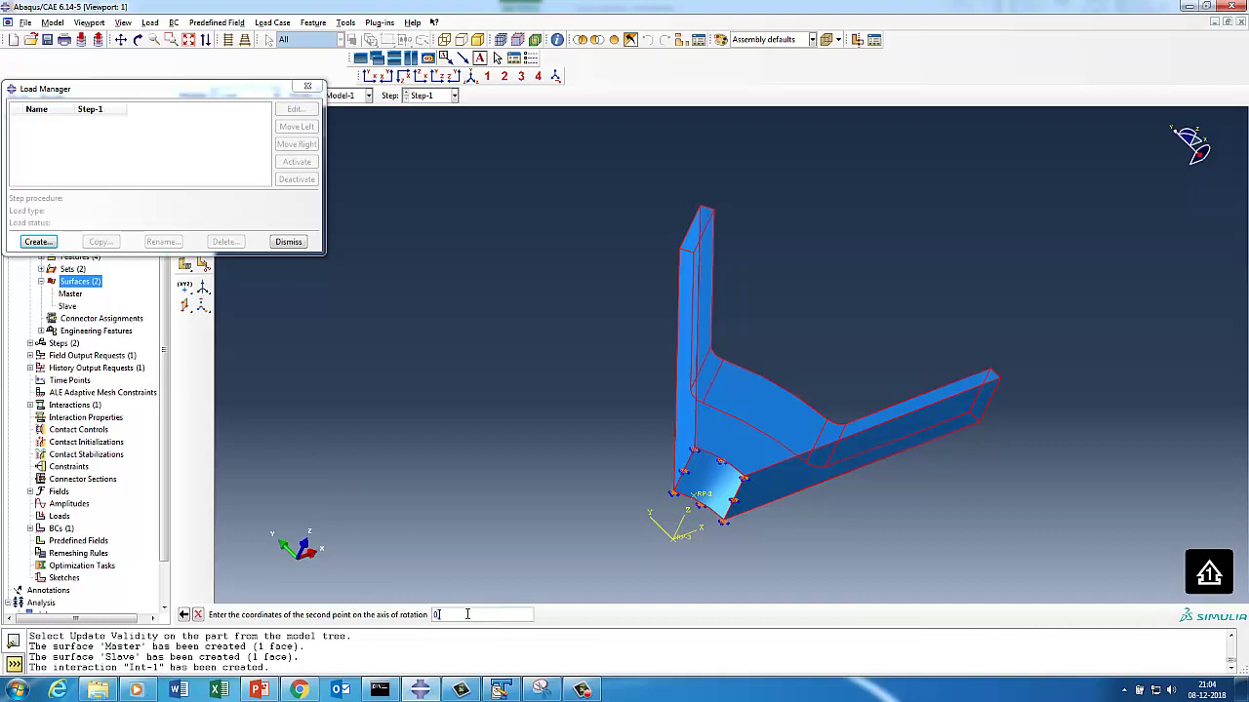
text(,0,1)
key(Return)
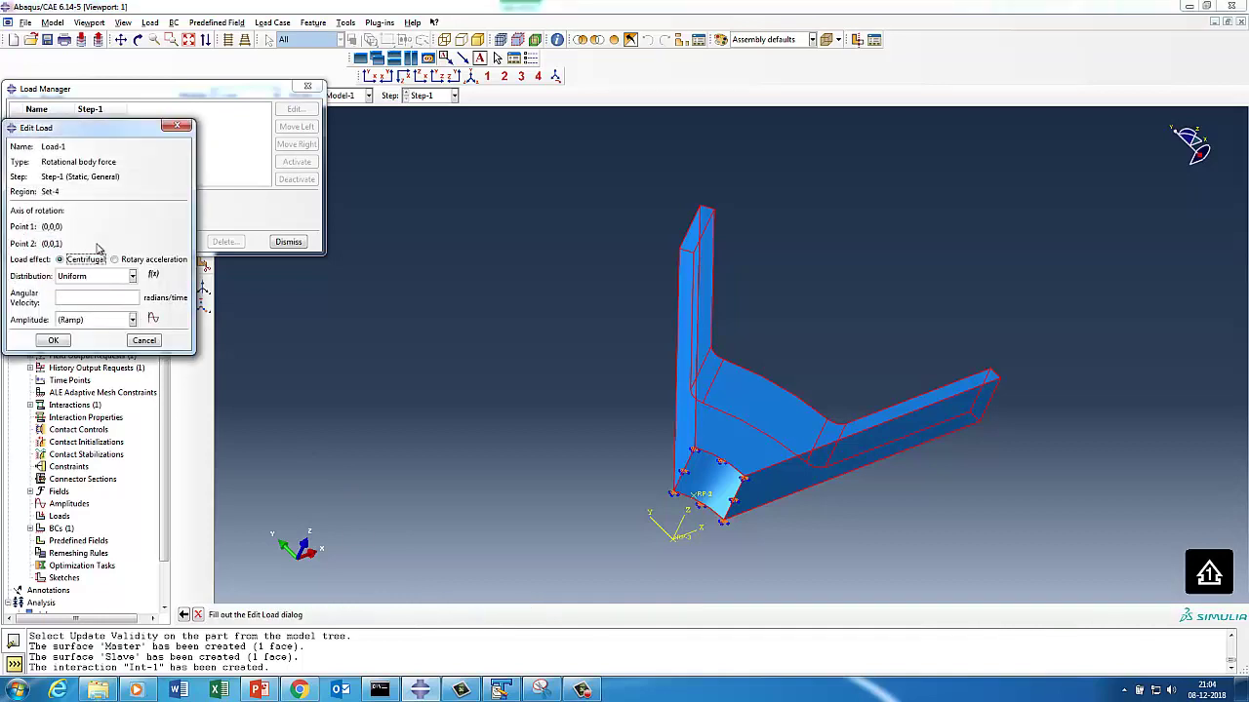
click(73, 299)
click(54, 341)
click(288, 241)
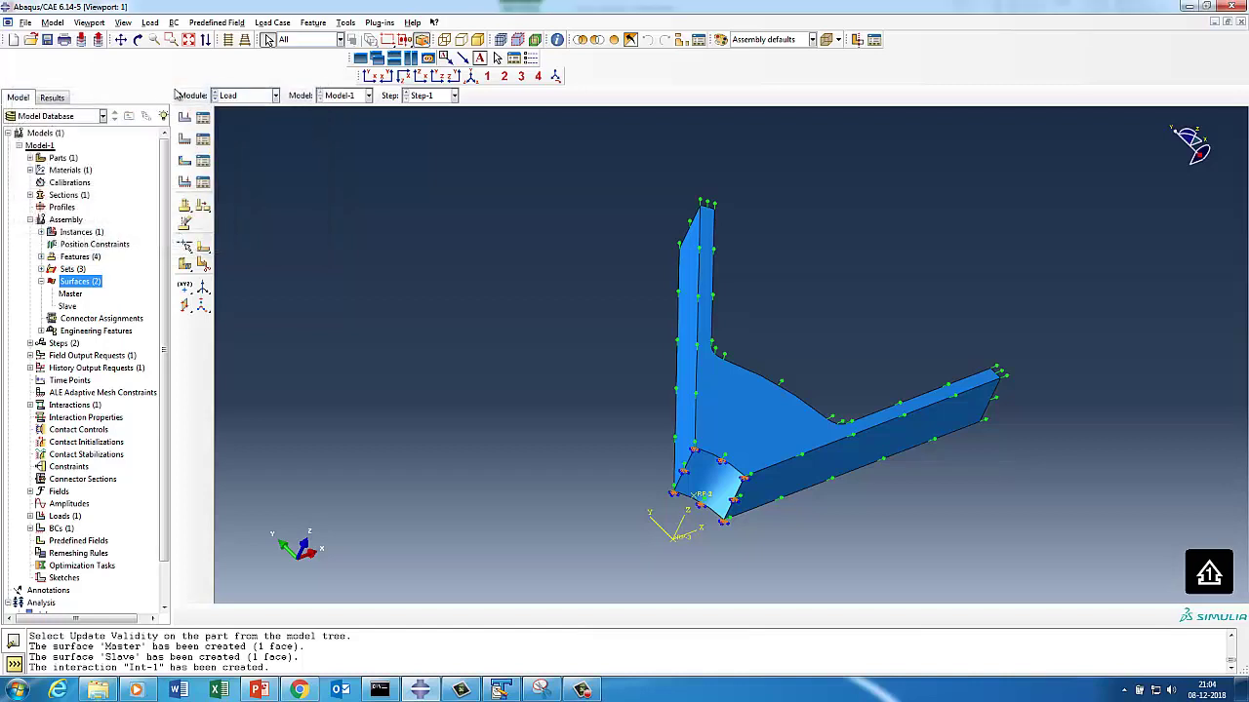
Step: Switch to meshing Part-1 and accept Hex mesh controls with the Sweep technique and Advancing front algorithm
click(242, 97)
click(244, 186)
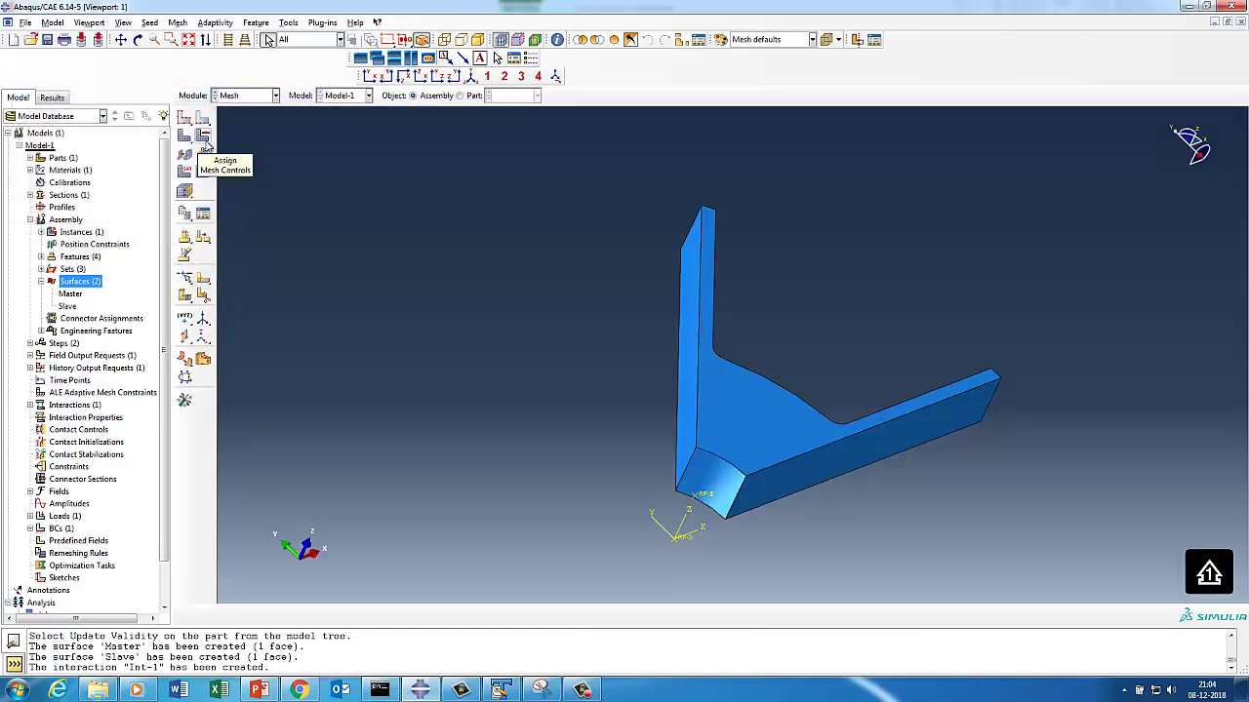
click(202, 136)
click(622, 369)
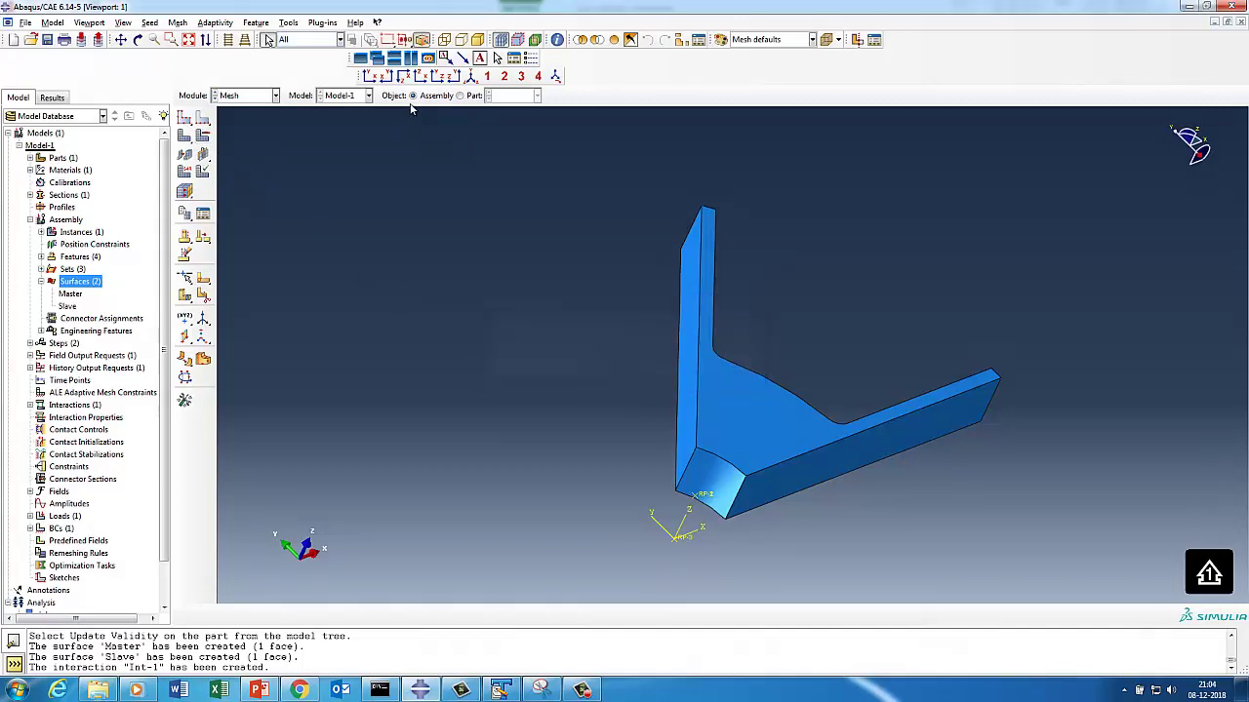
click(460, 96)
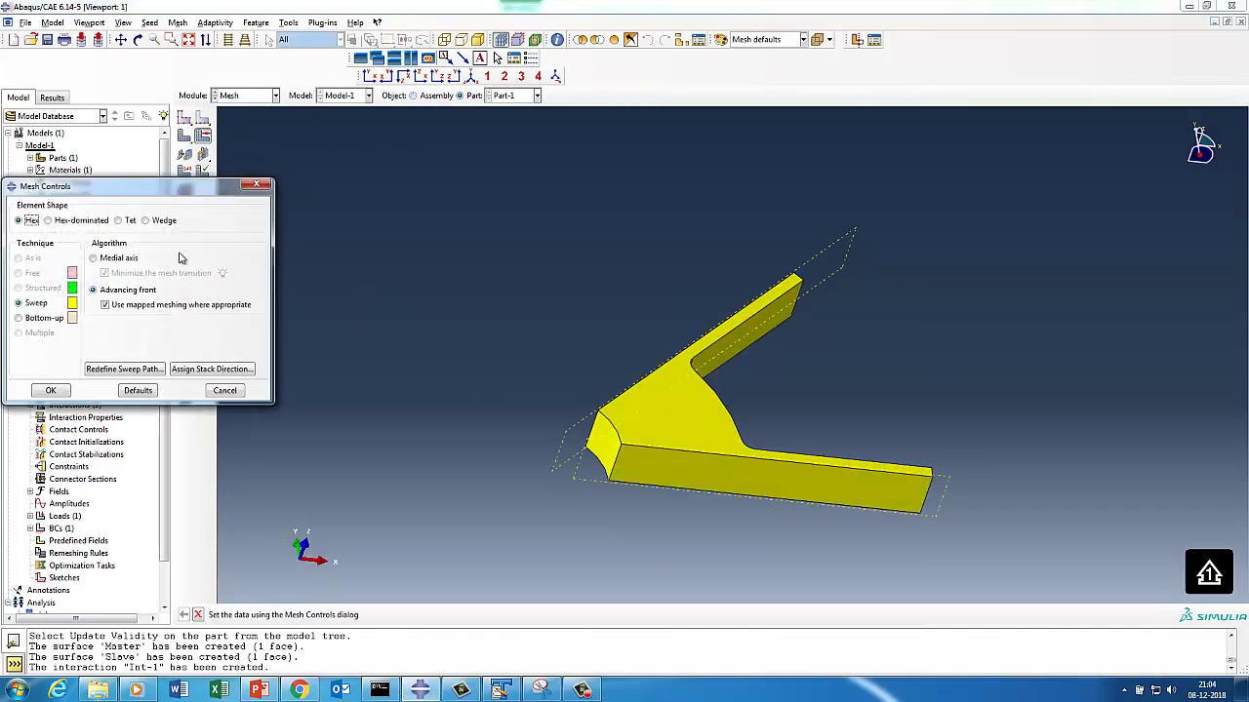
click(50, 390)
Step: Seed the part with an approximate global element size of 5
click(186, 125)
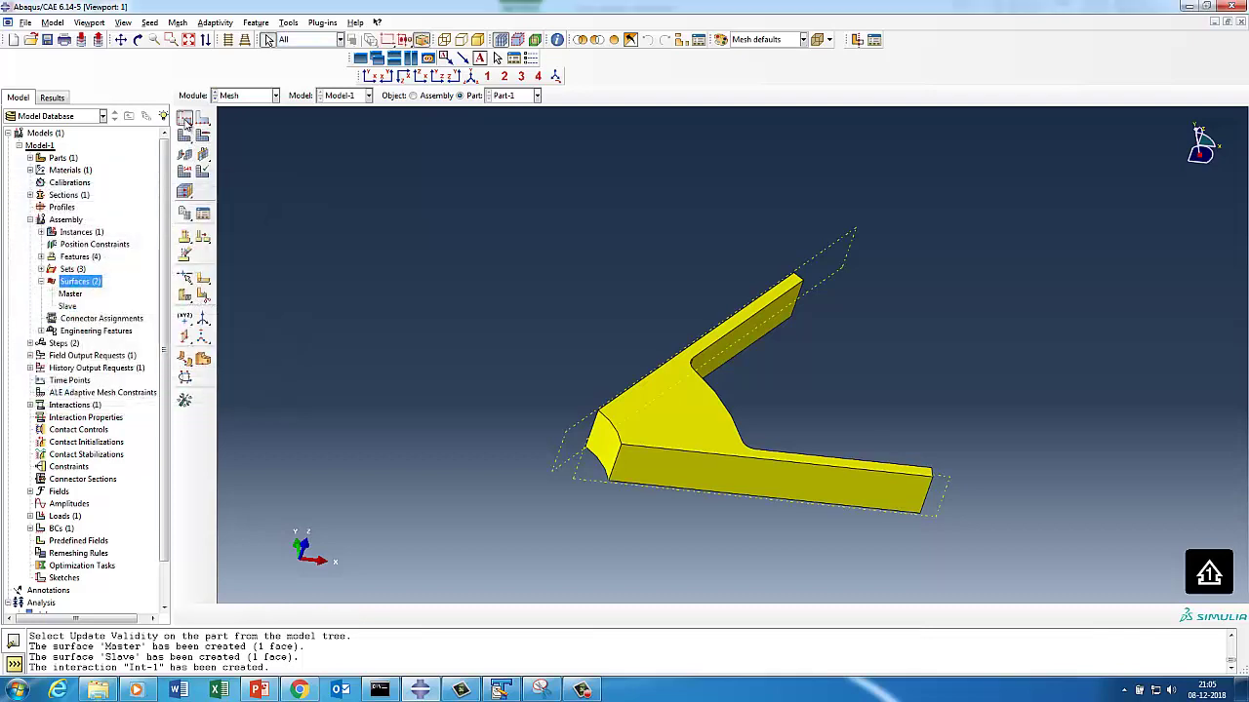
click(118, 261)
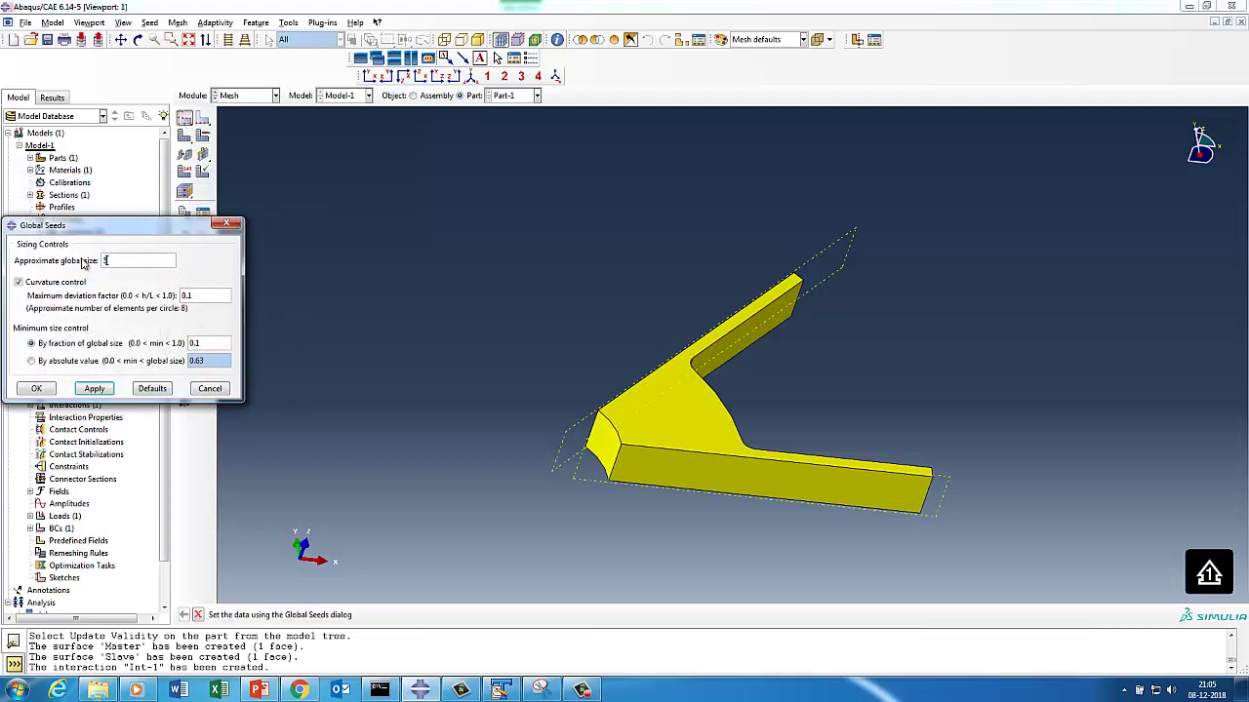
text(5)
click(36, 388)
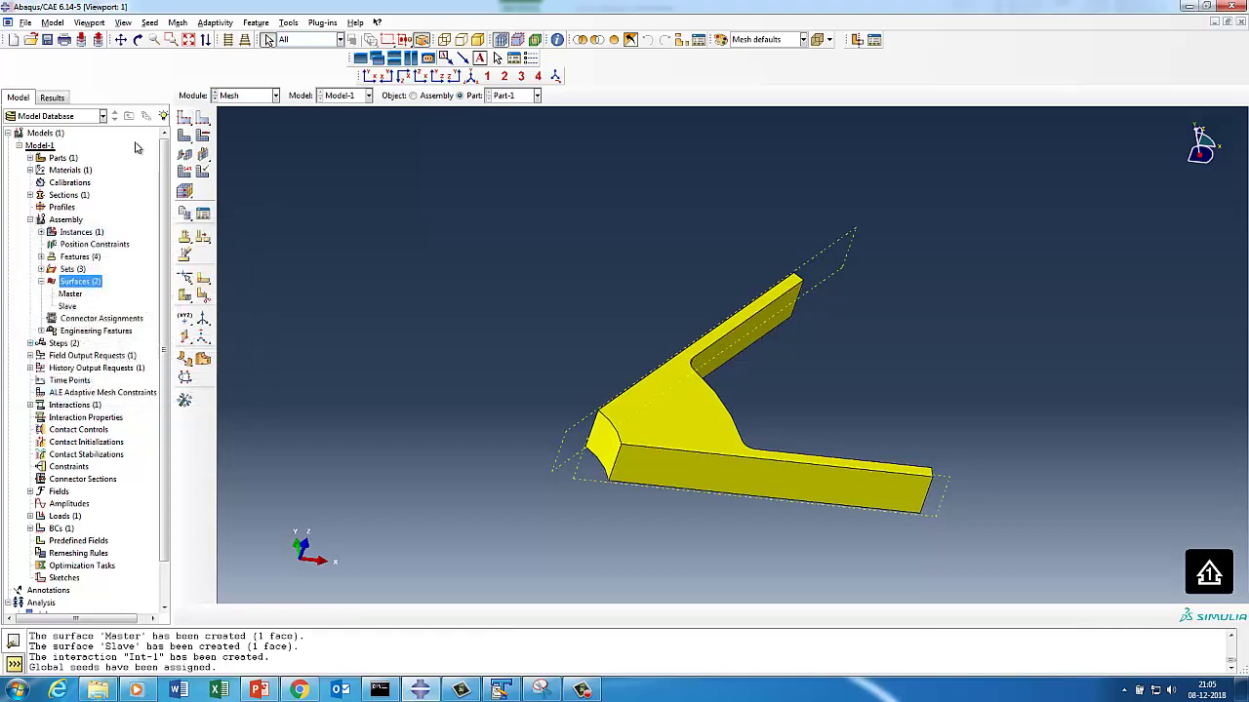
Step: Assign the Standard linear 3D Stress element type C3D8R with reduced integration to the whole sector
click(185, 171)
drag(424, 263, 1050, 511)
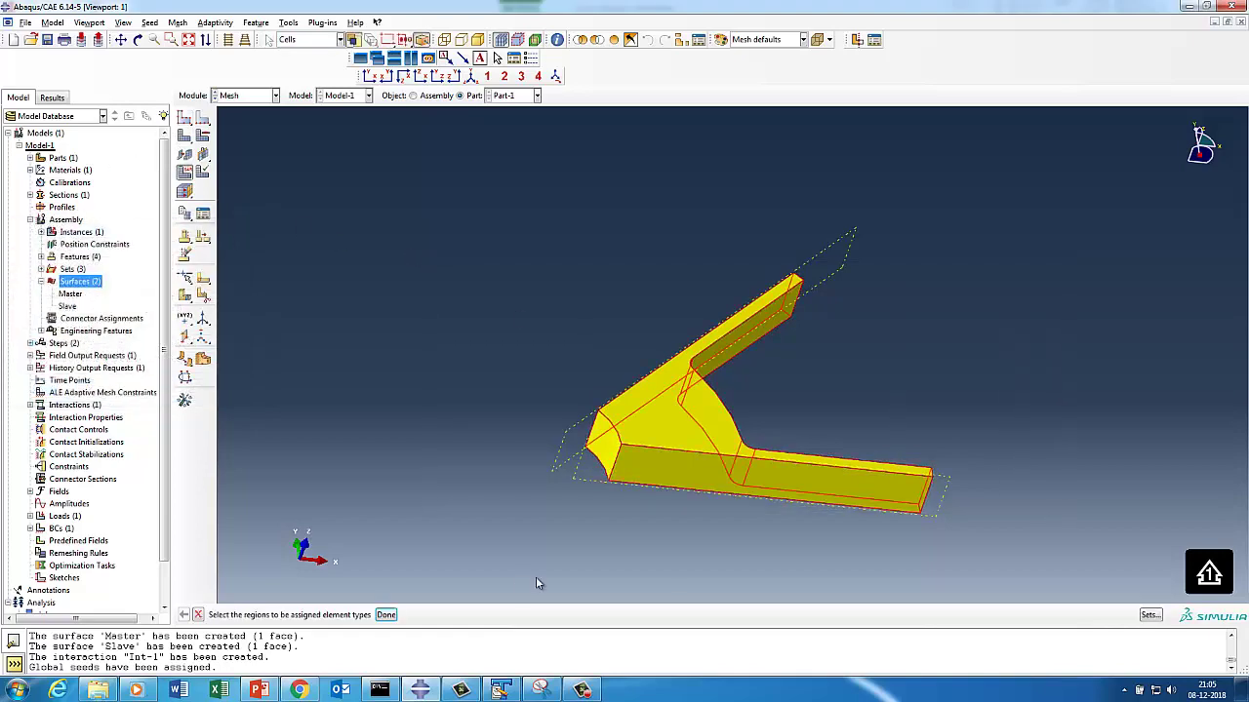
click(386, 614)
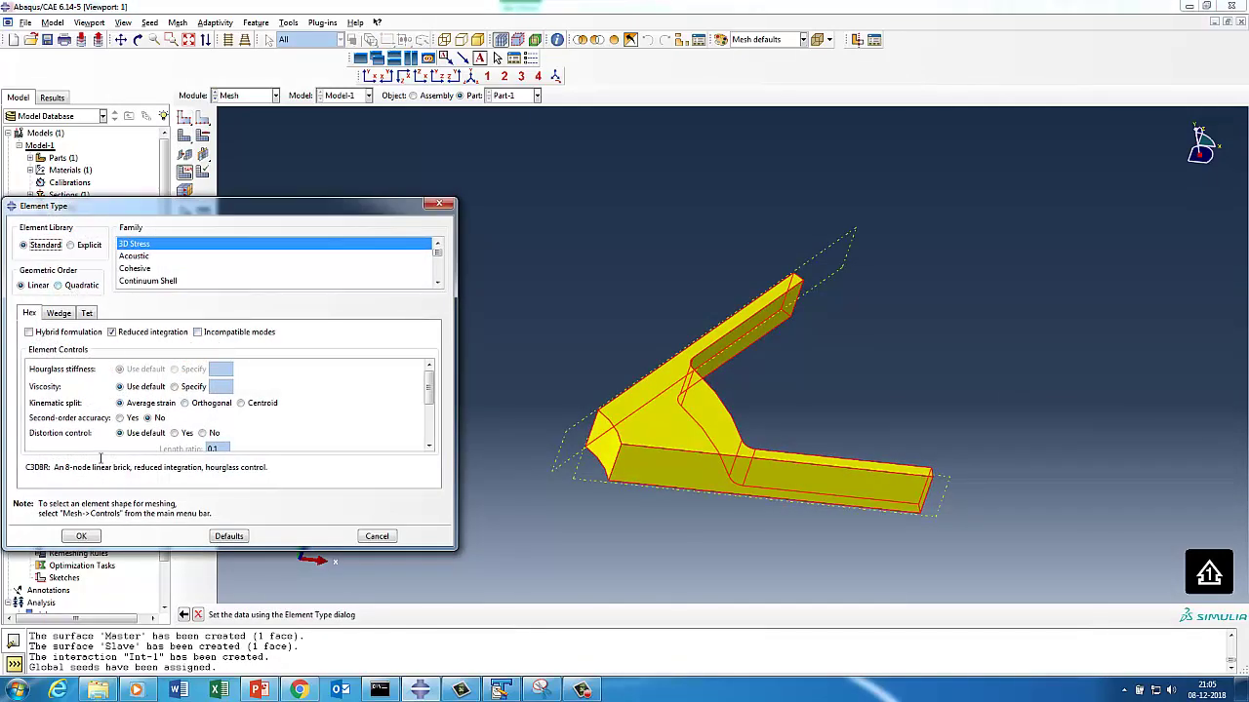
click(81, 535)
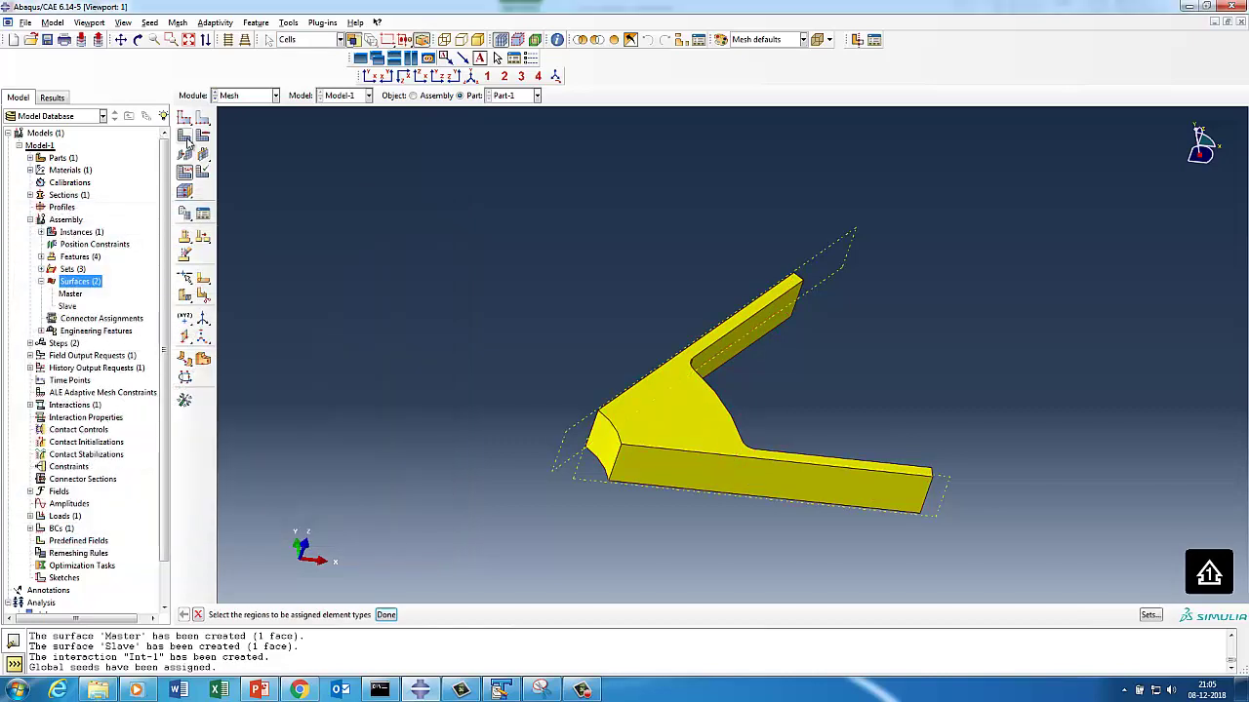
Step: Generate the mesh on the sector part and inspect it from another angle
click(185, 137)
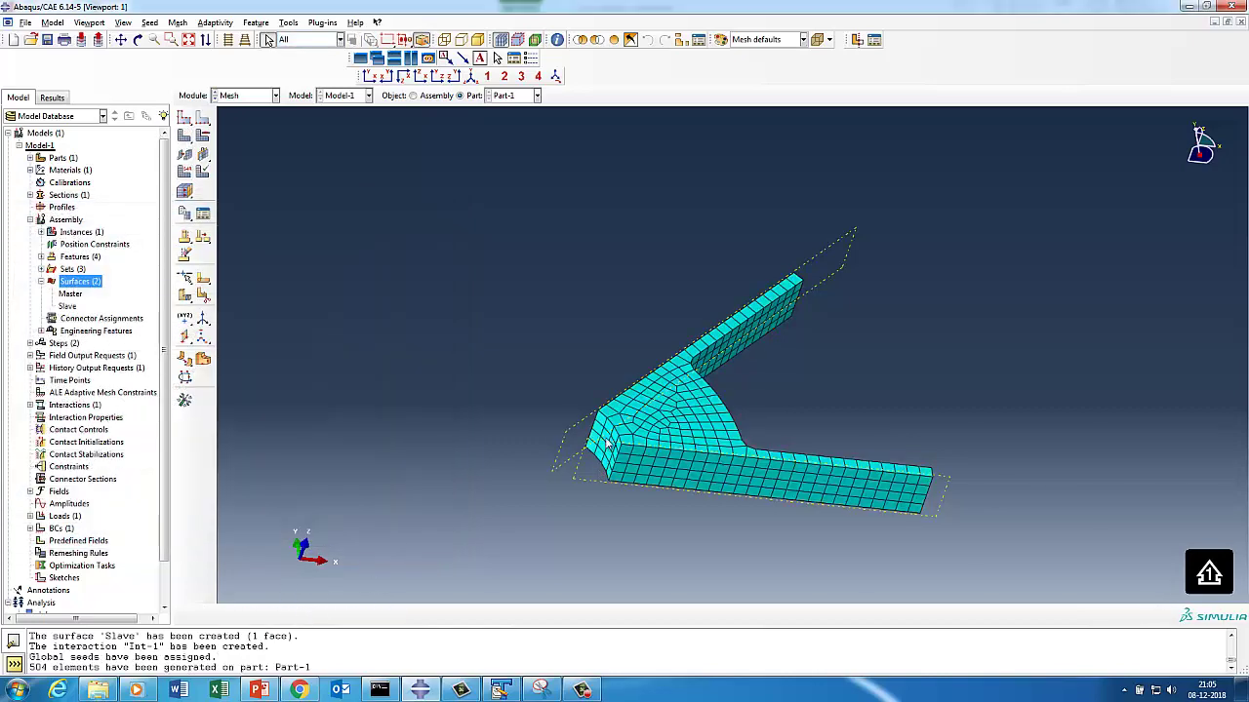
click(138, 39)
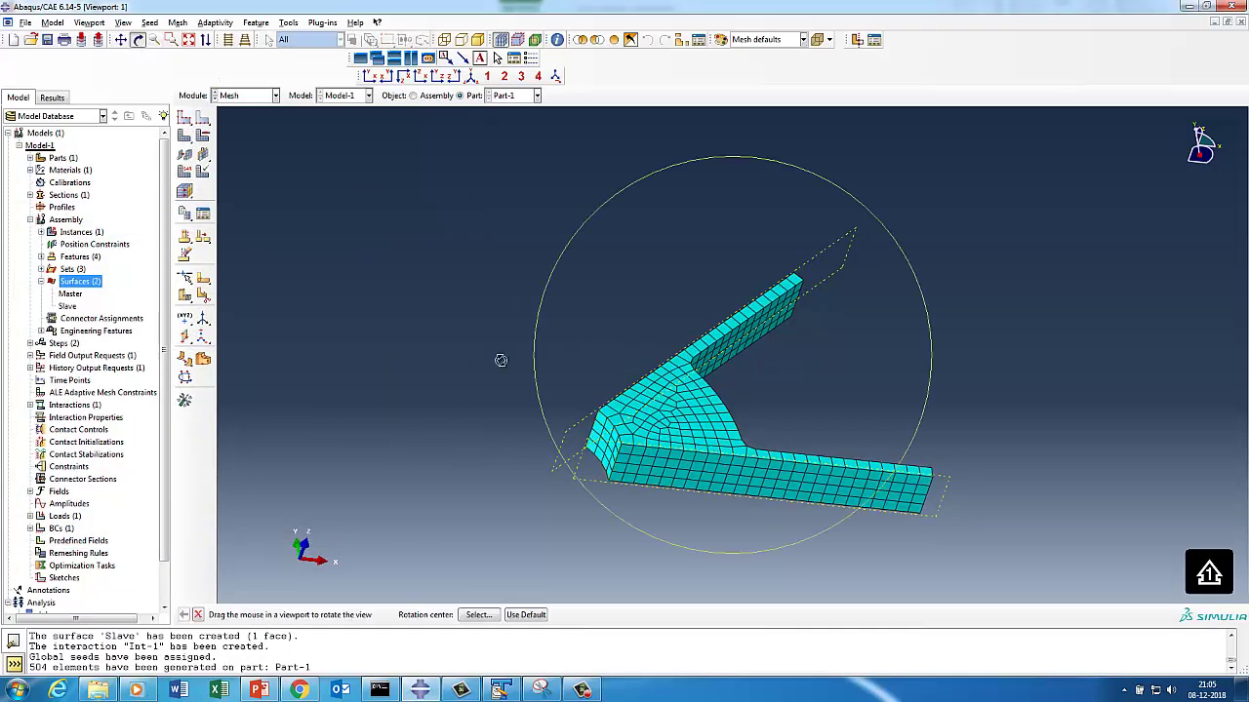
drag(571, 345, 806, 443)
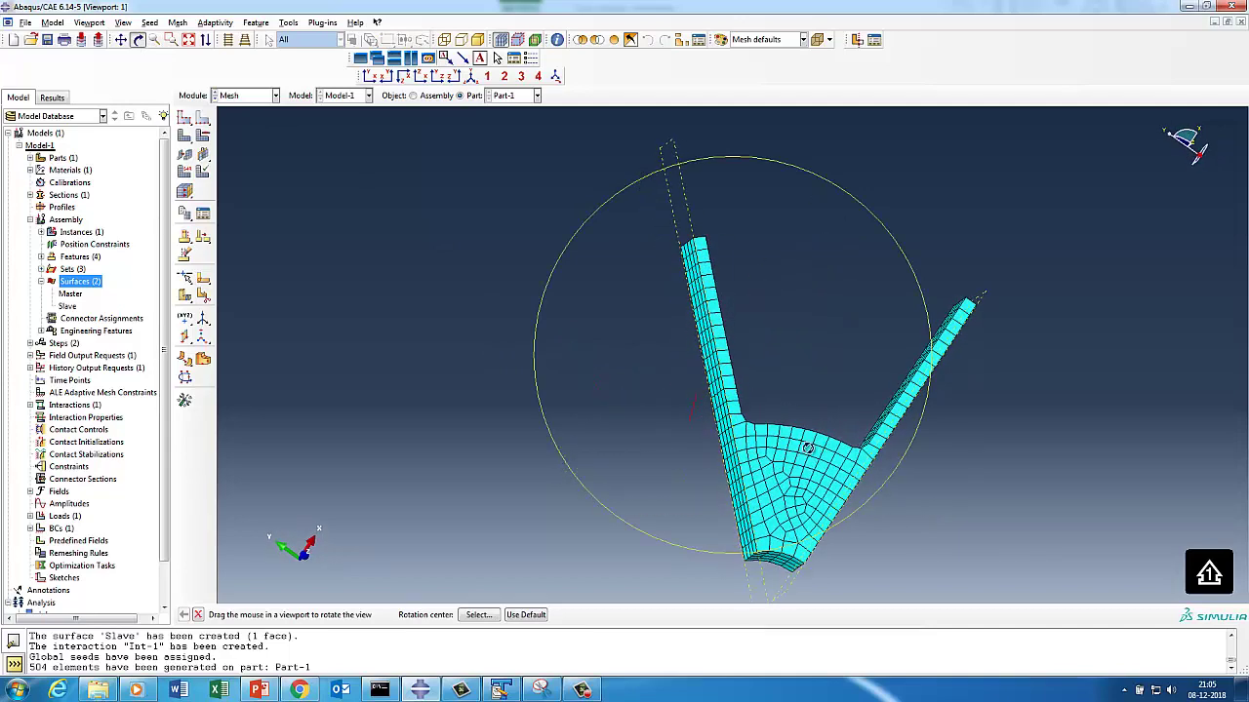
Step: Create a full analysis job named Cyclic_Sym for Model-1 with the default settings
click(260, 94)
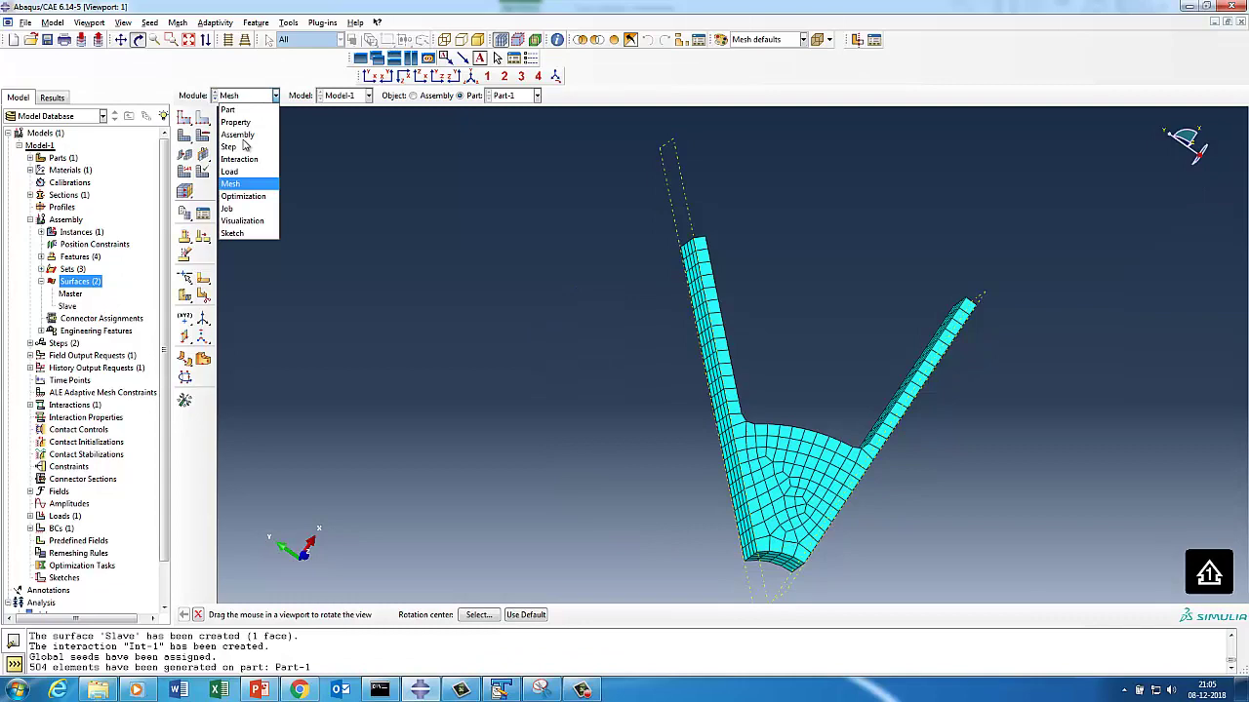
click(232, 208)
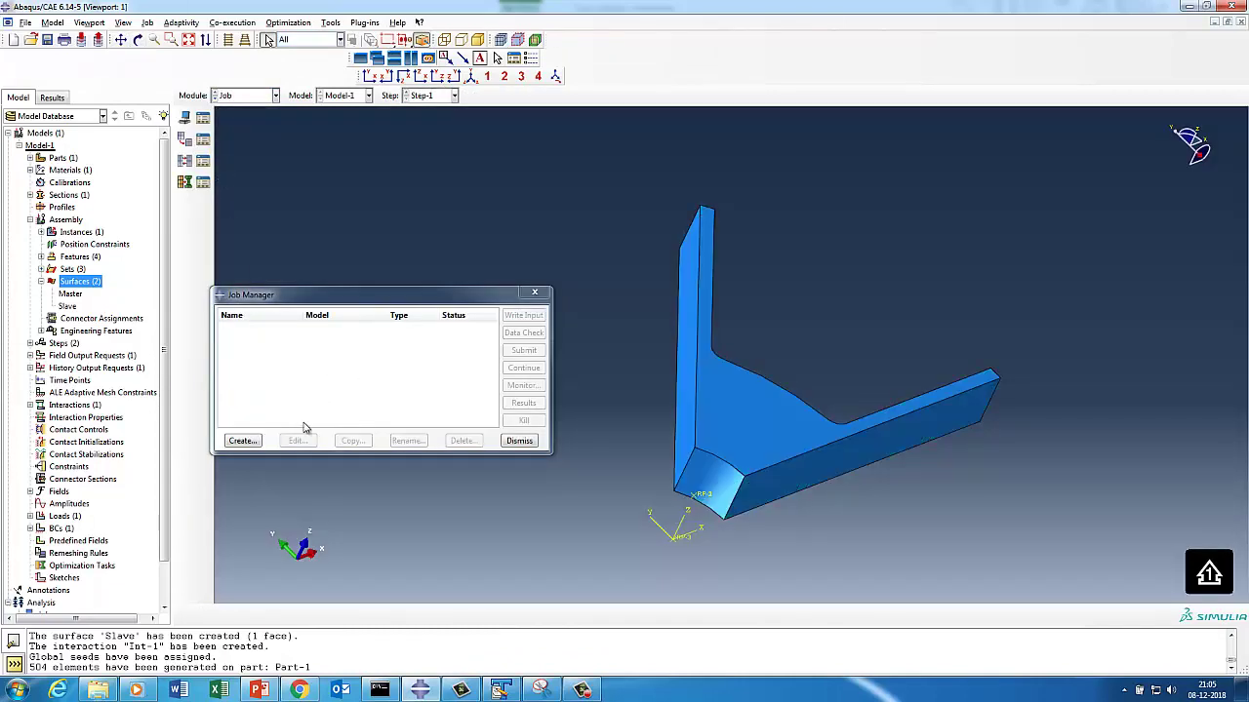
click(242, 441)
text(Cyc)
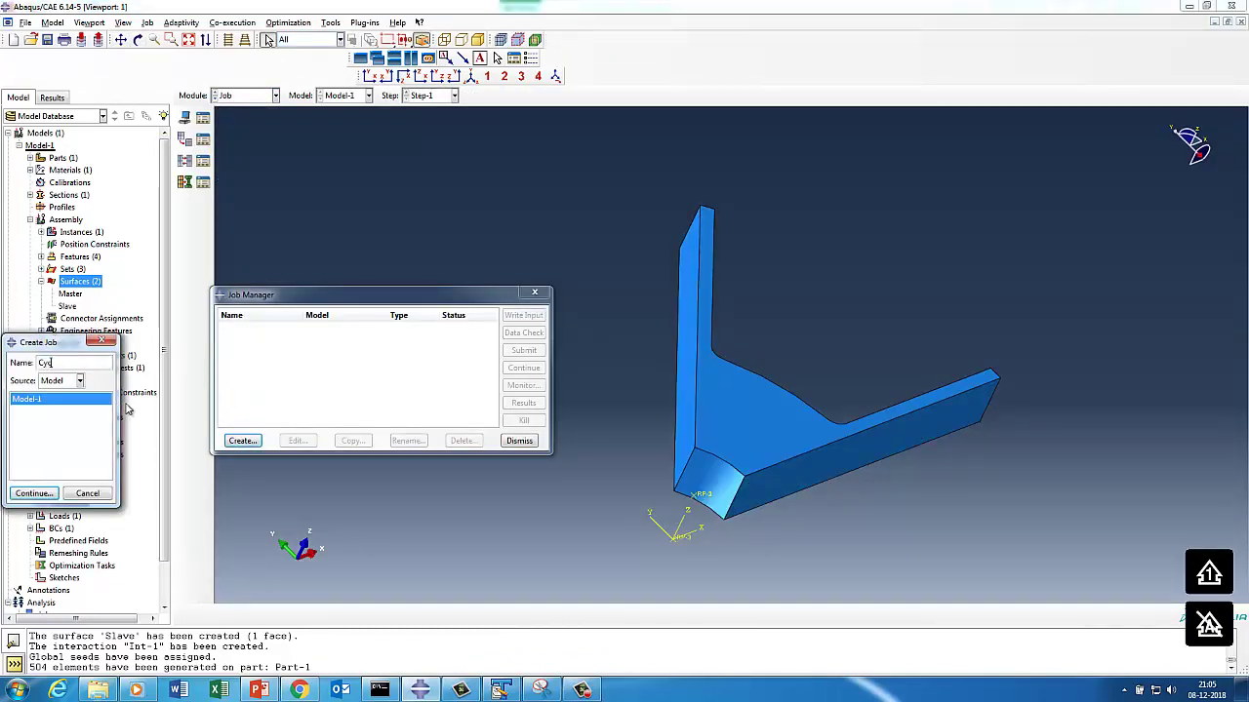
text(lic_Sym)
click(35, 494)
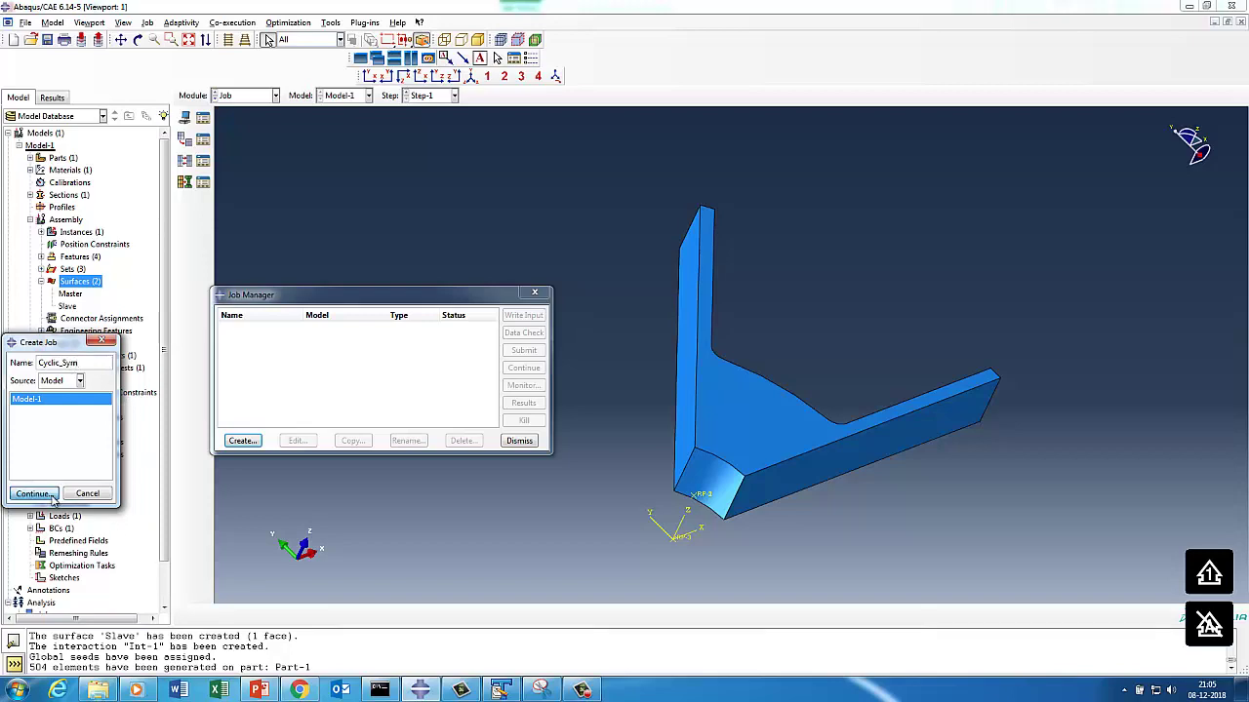
click(85, 378)
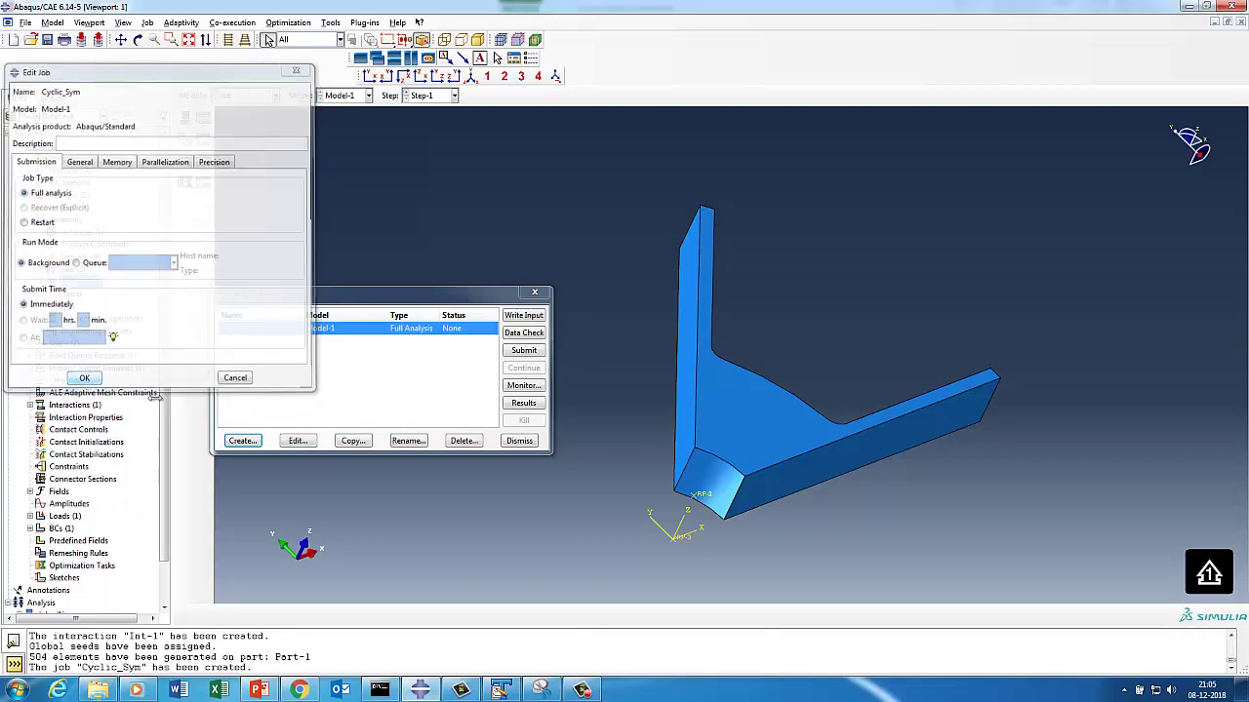
Step: Run a data check on the Cyclic_Sym job and submit it for analysis, overwriting the existing job files
click(517, 336)
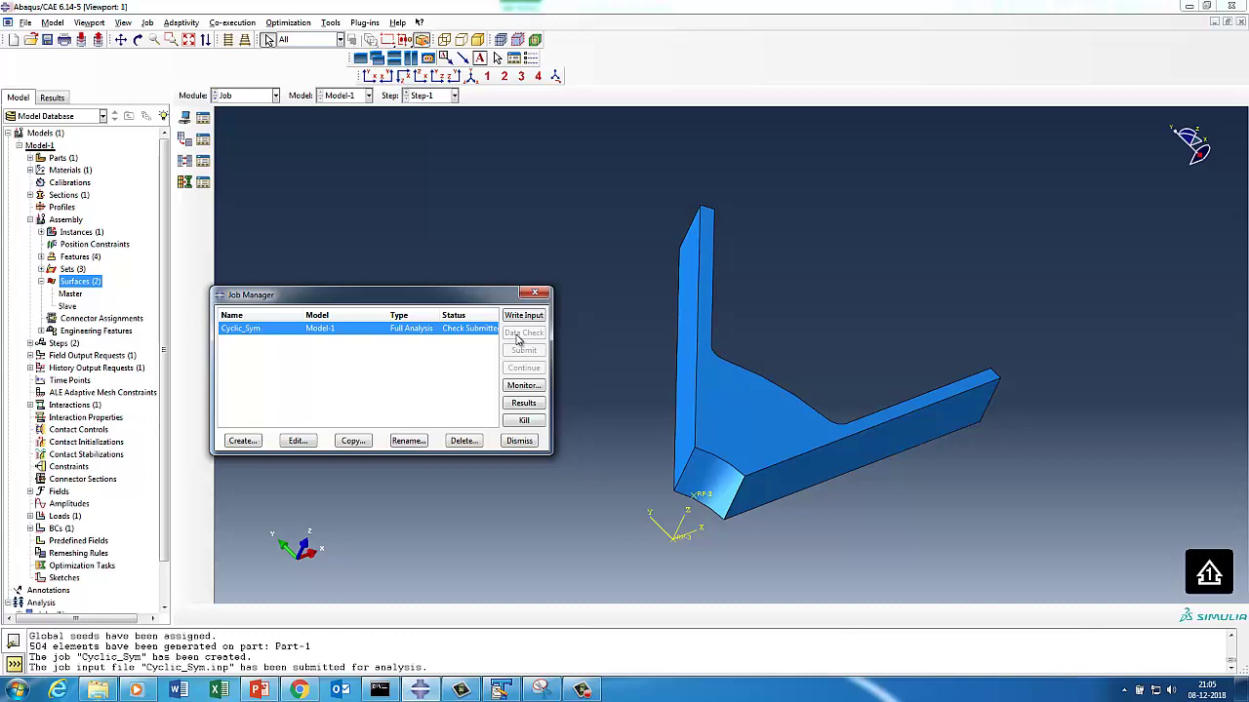
click(98, 686)
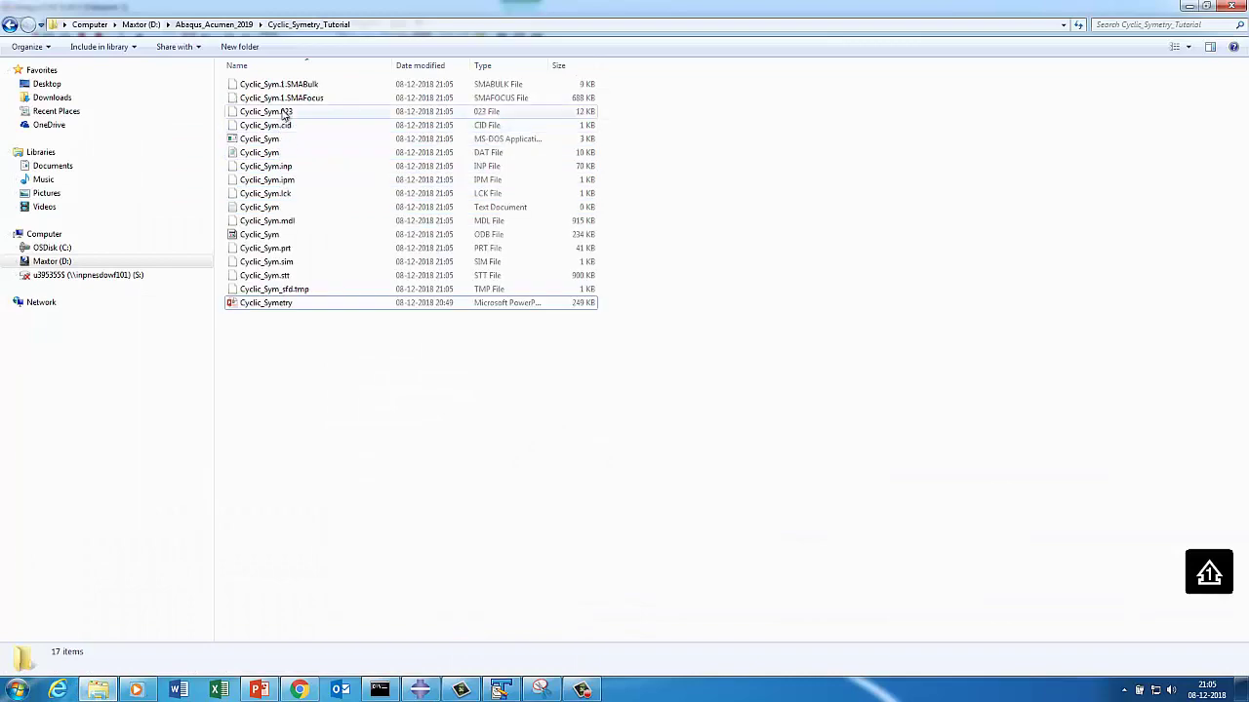
click(420, 690)
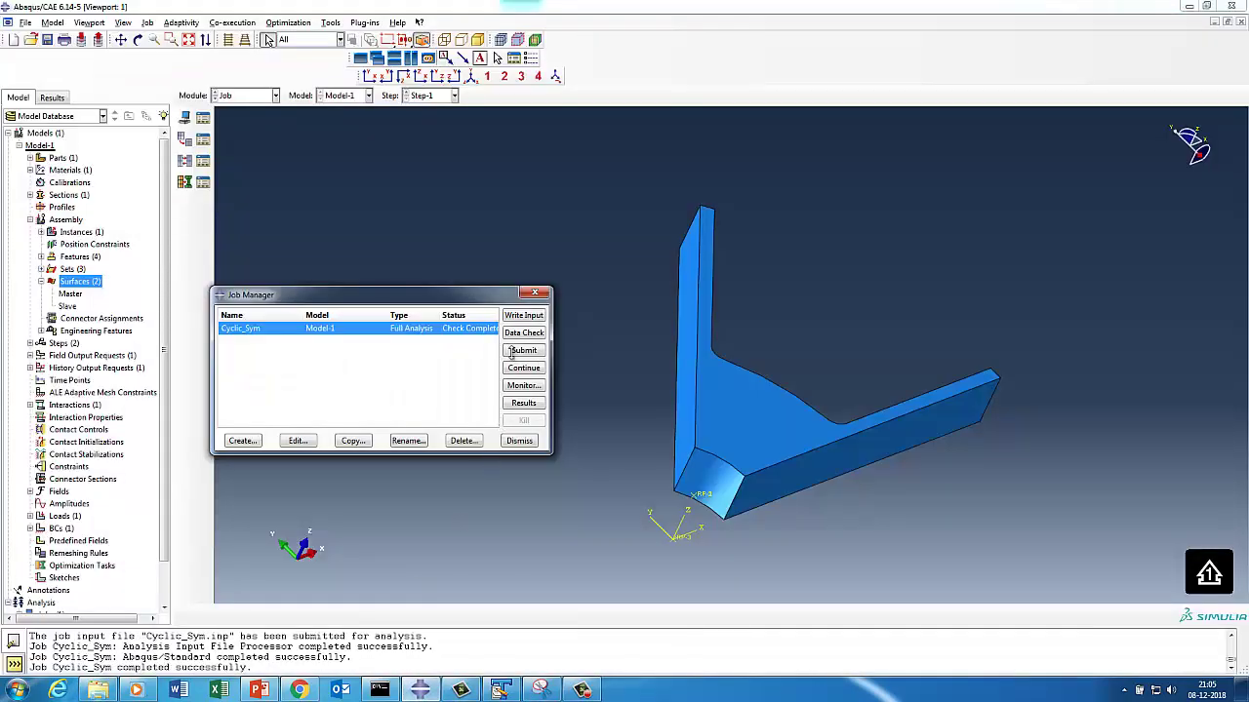
click(515, 353)
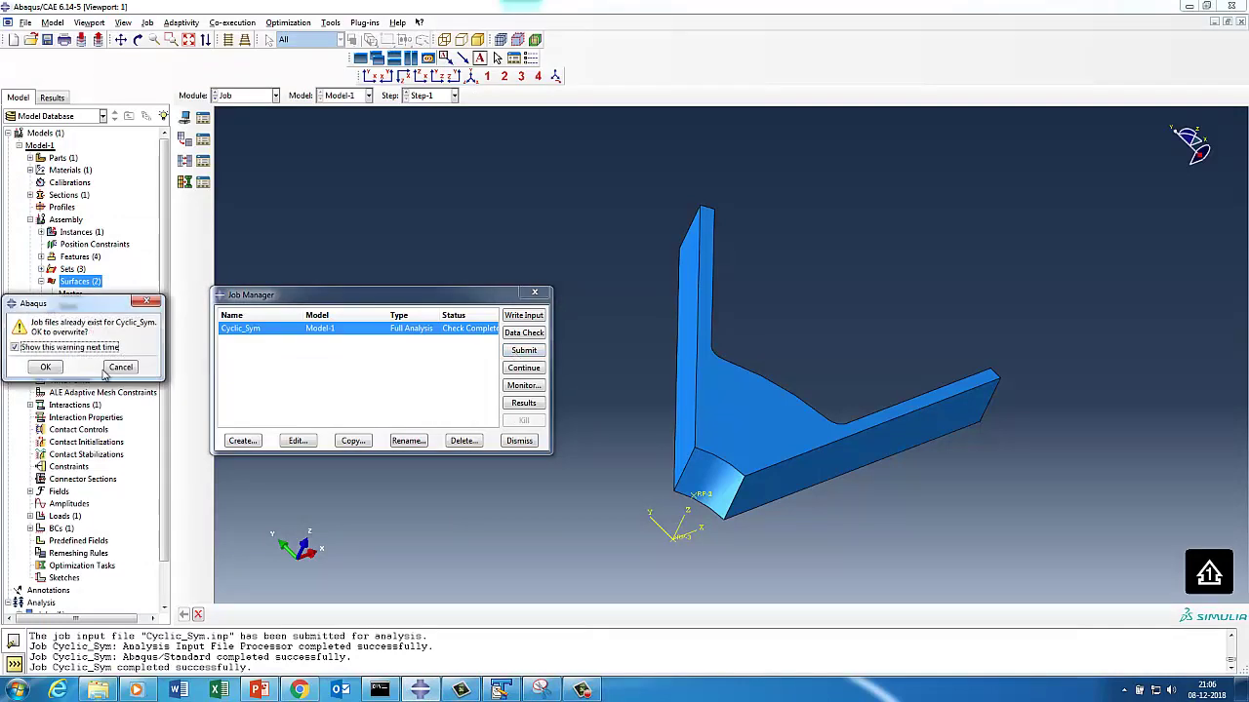
click(43, 368)
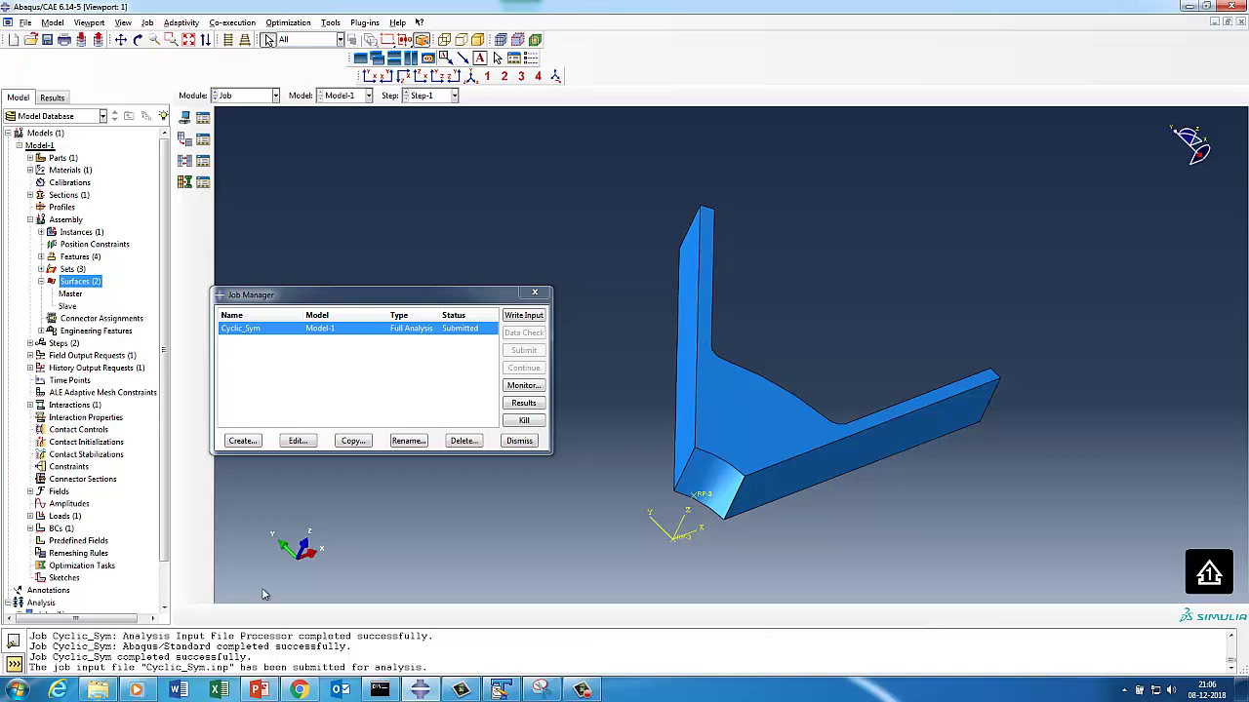
Step: Switch to the Cyclic_Symetry_Tutorial folder in Windows Explorer and open Cyclic_Sym.inp in TextPad
click(101, 691)
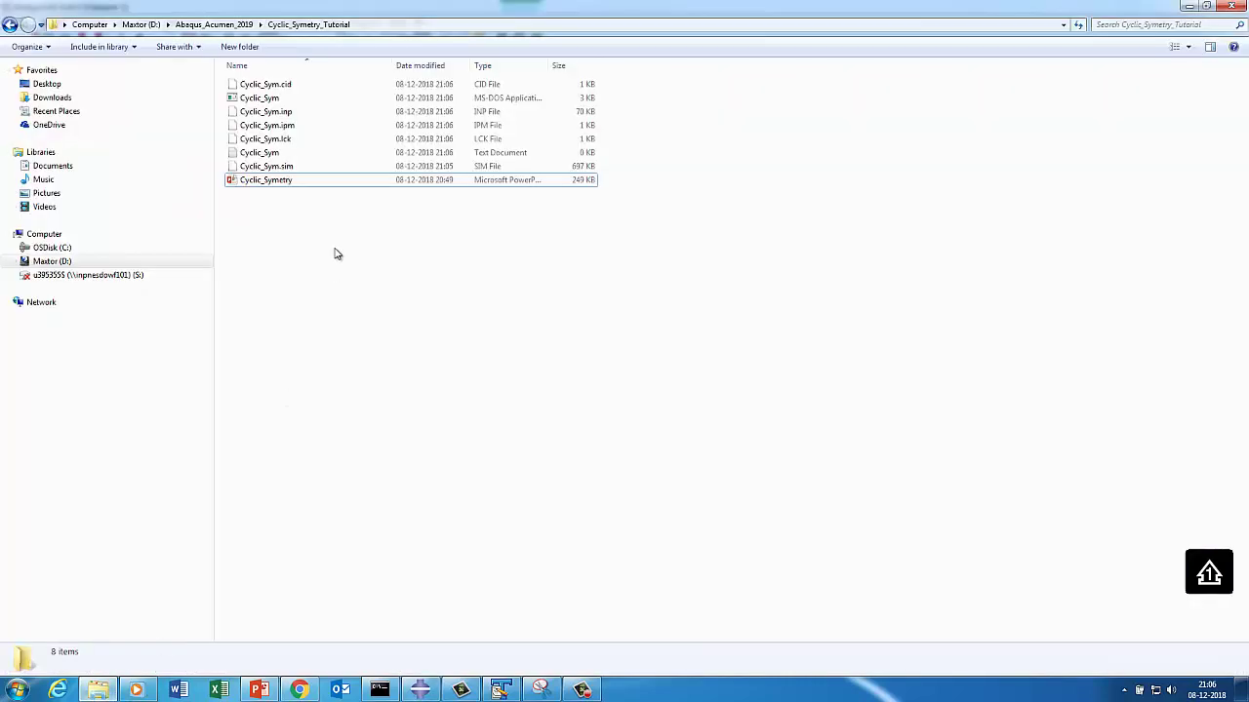
right_click(276, 112)
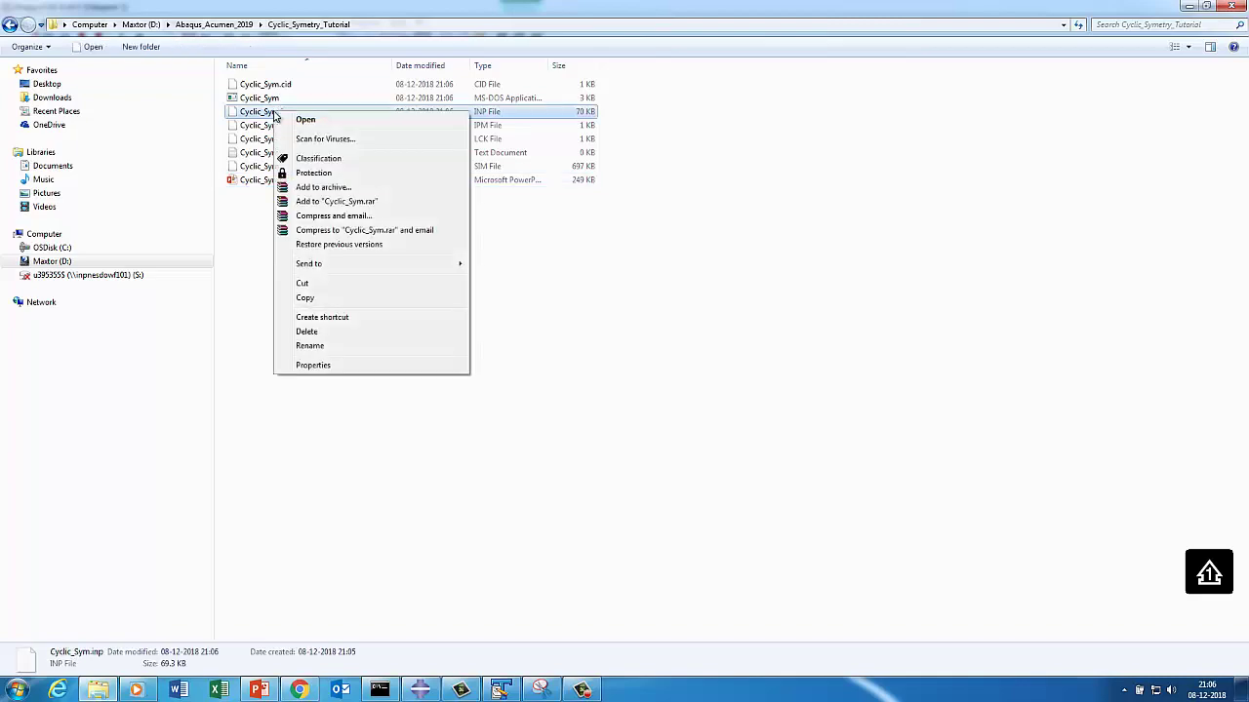
mouse_move(332, 265)
click(492, 364)
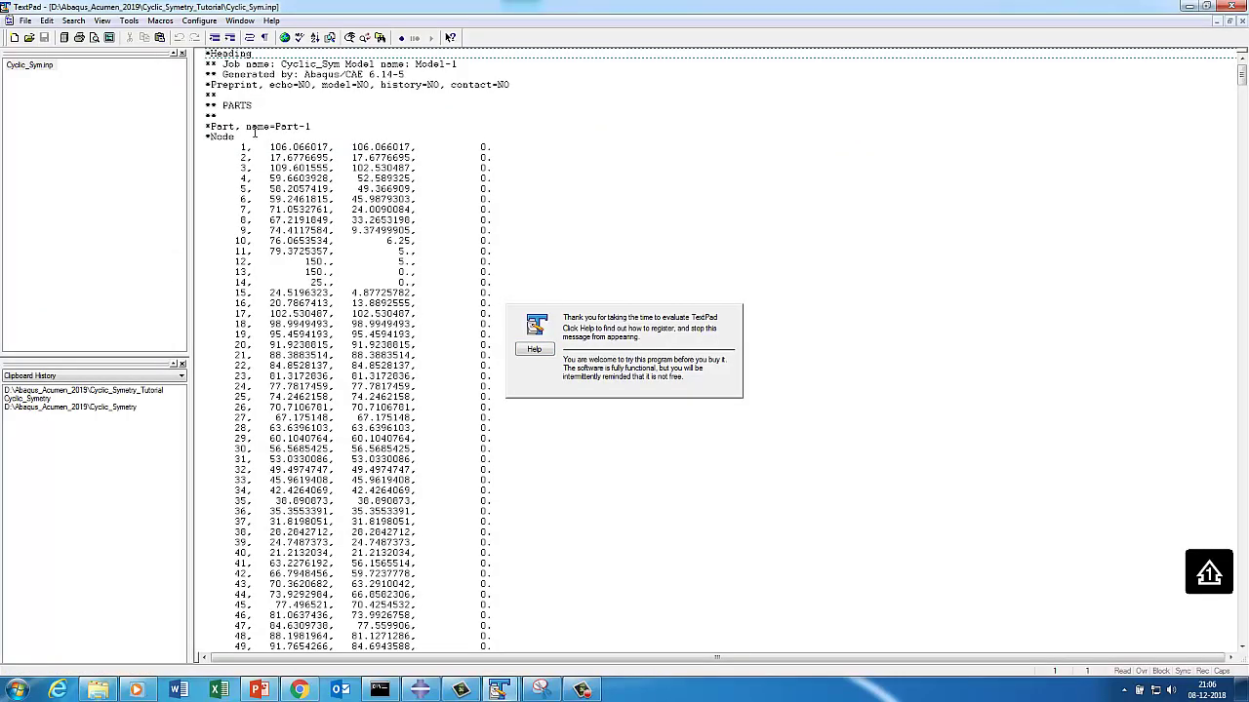
Step: Search Cyclic_Sym.inp downward for successive asterisk keyword lines through to the end of the instance definition
click(78, 21)
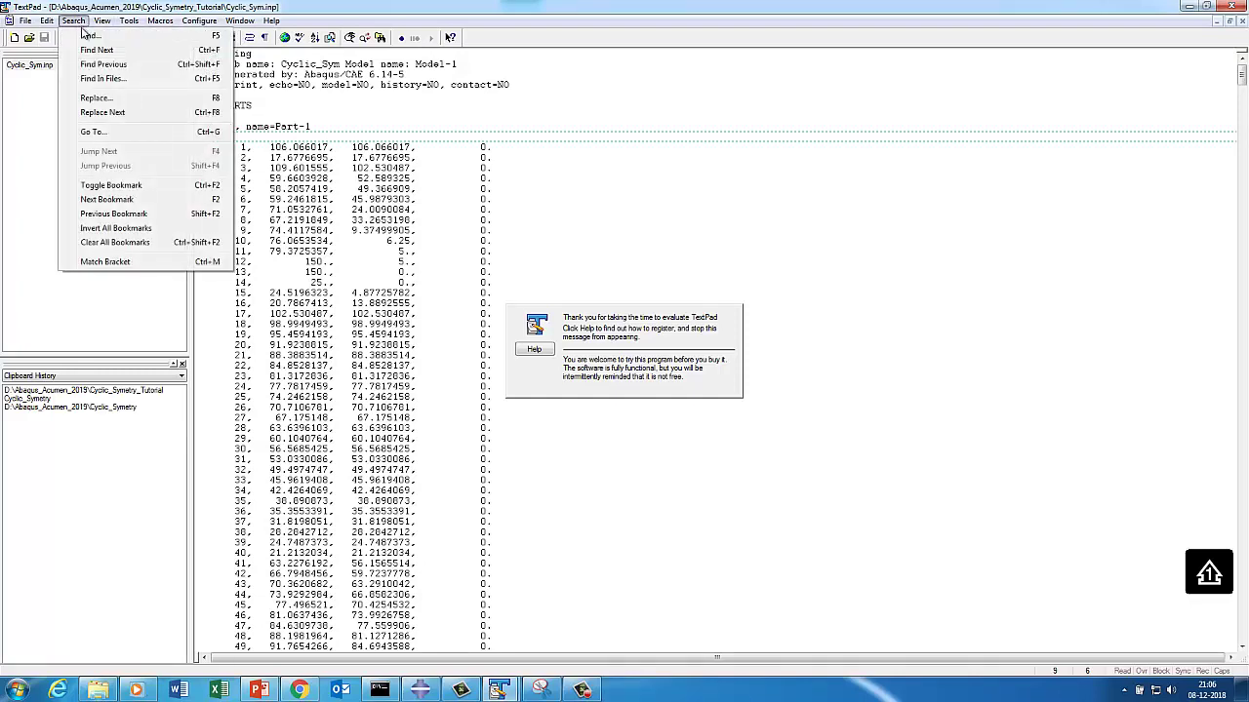
click(86, 35)
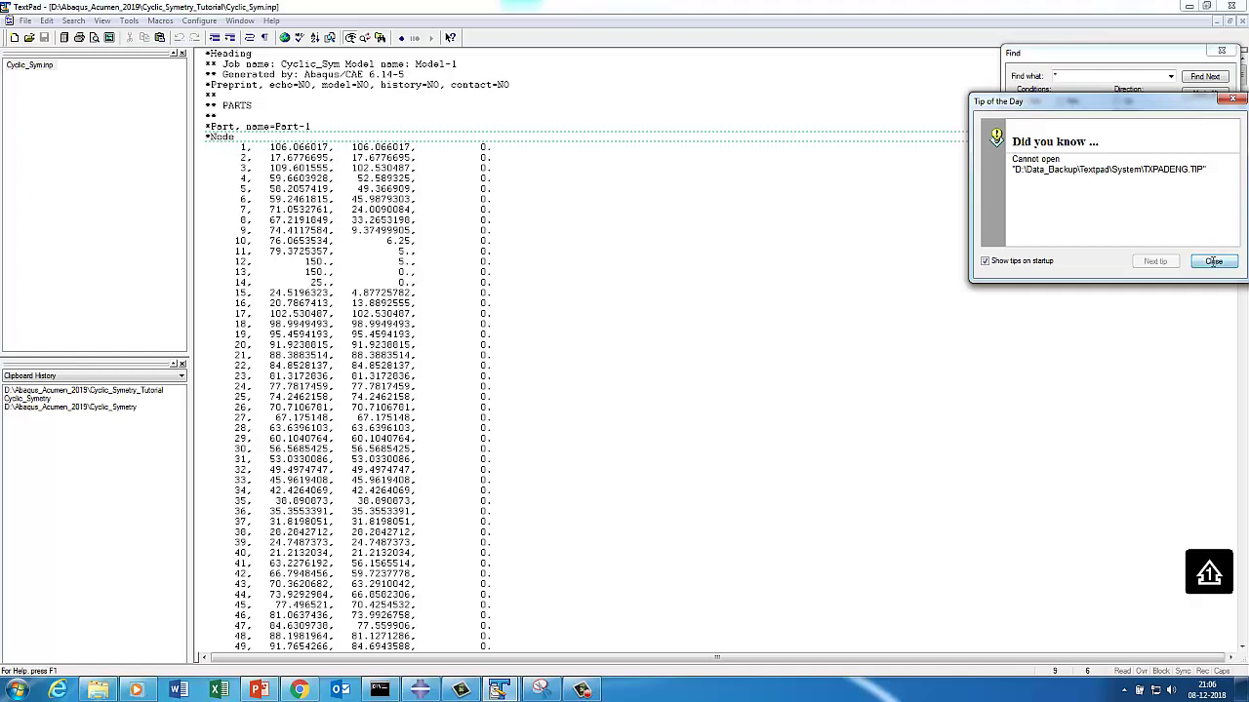
click(1214, 261)
click(1205, 78)
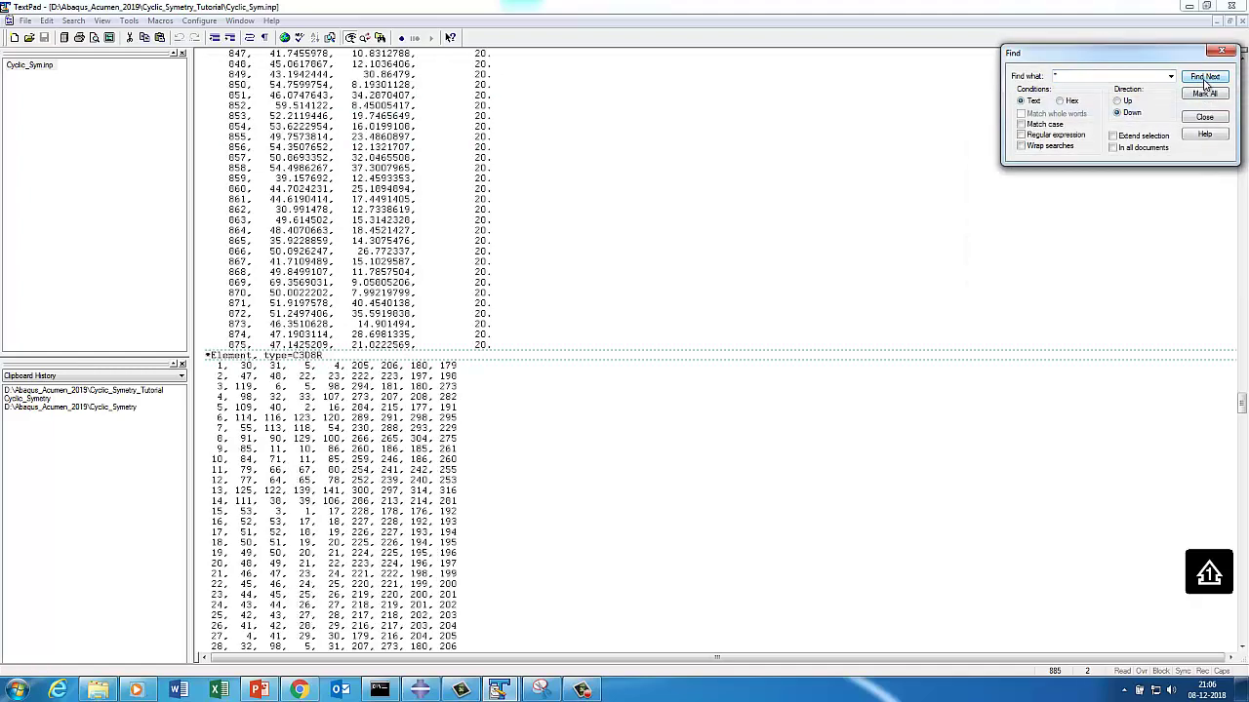
click(1205, 78)
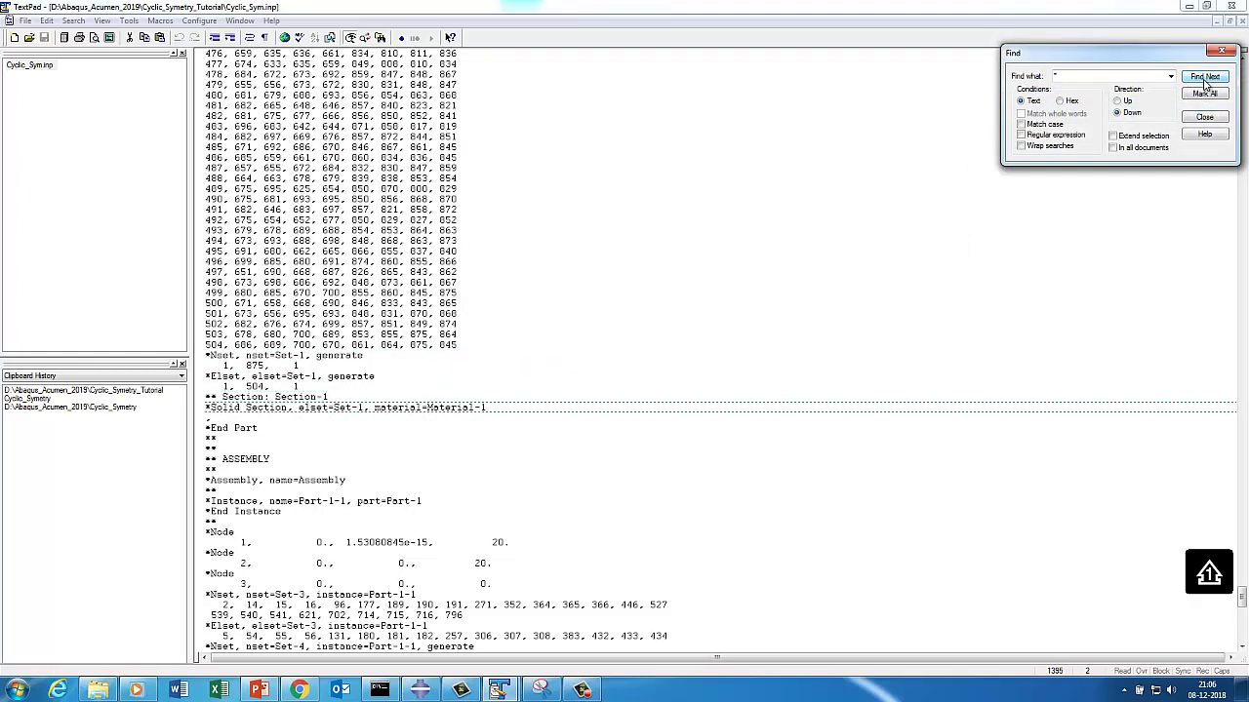
click(1205, 78)
click(1205, 78)
click(1205, 78)
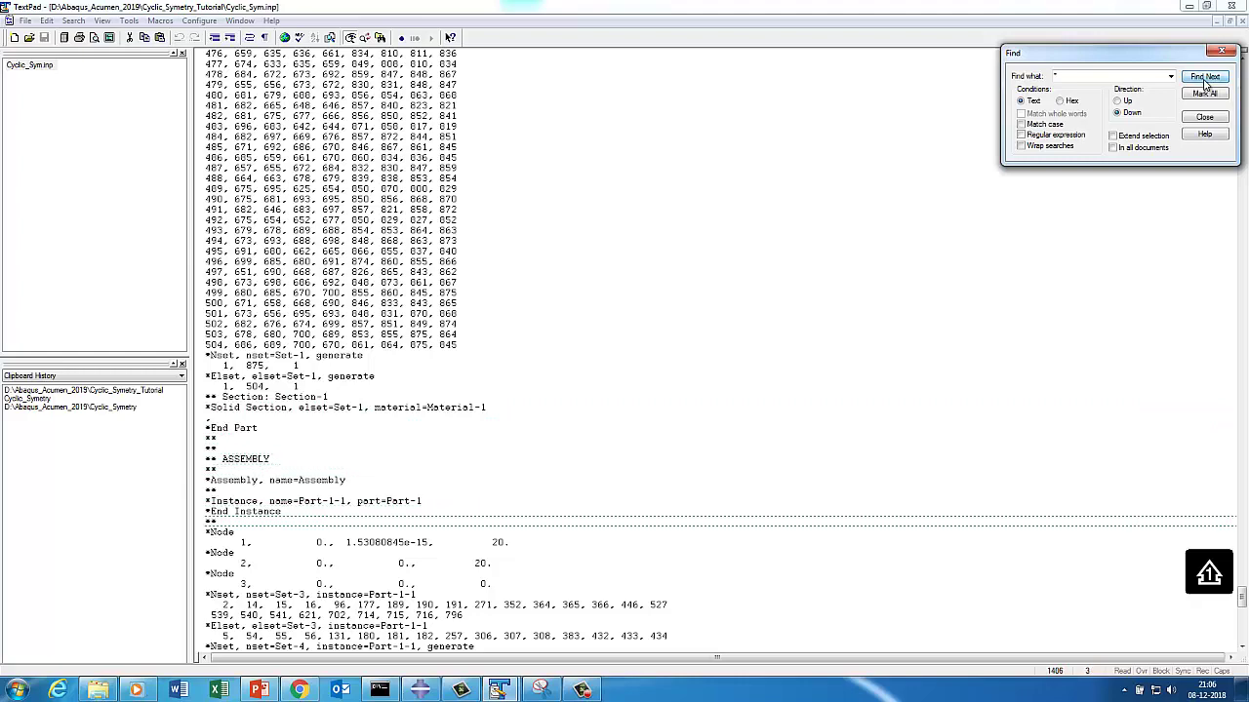
Step: Locate and highlight the cyclic symmetry Tie definition and the Cyclic Symmetry Model lines in the input file, and end the search
click(472, 471)
scroll(488, 487, down, 20)
click(318, 450)
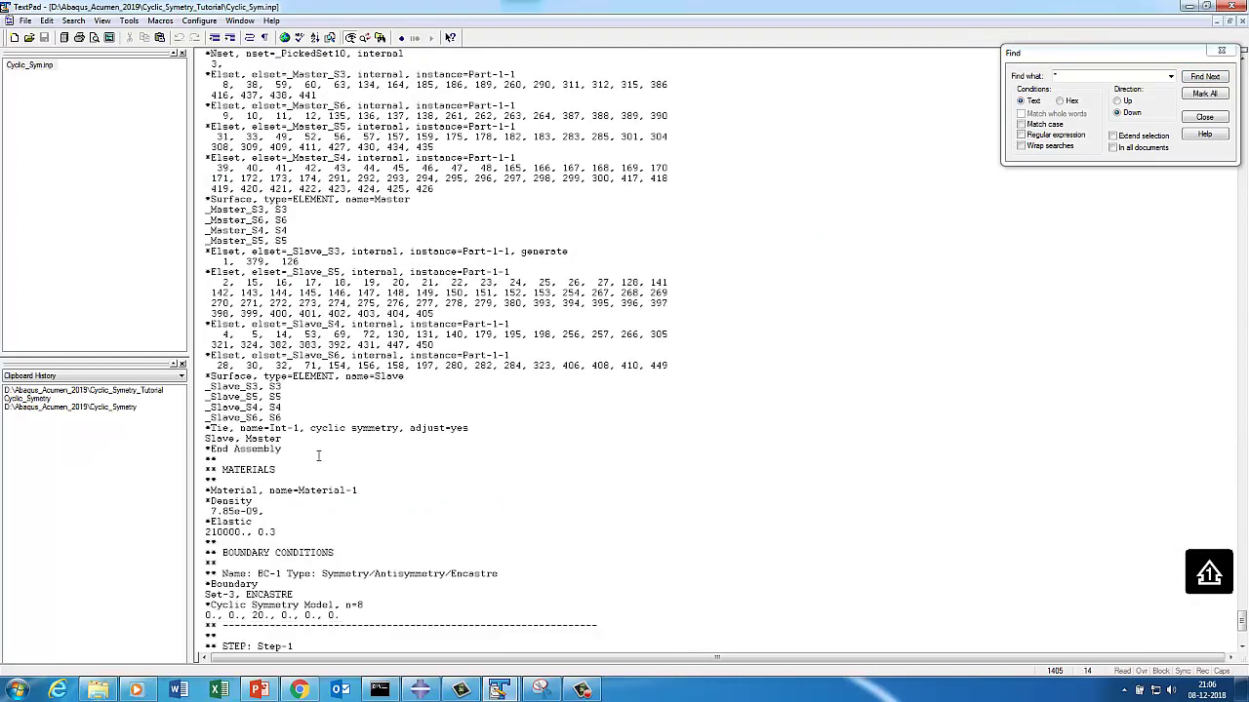
click(1208, 77)
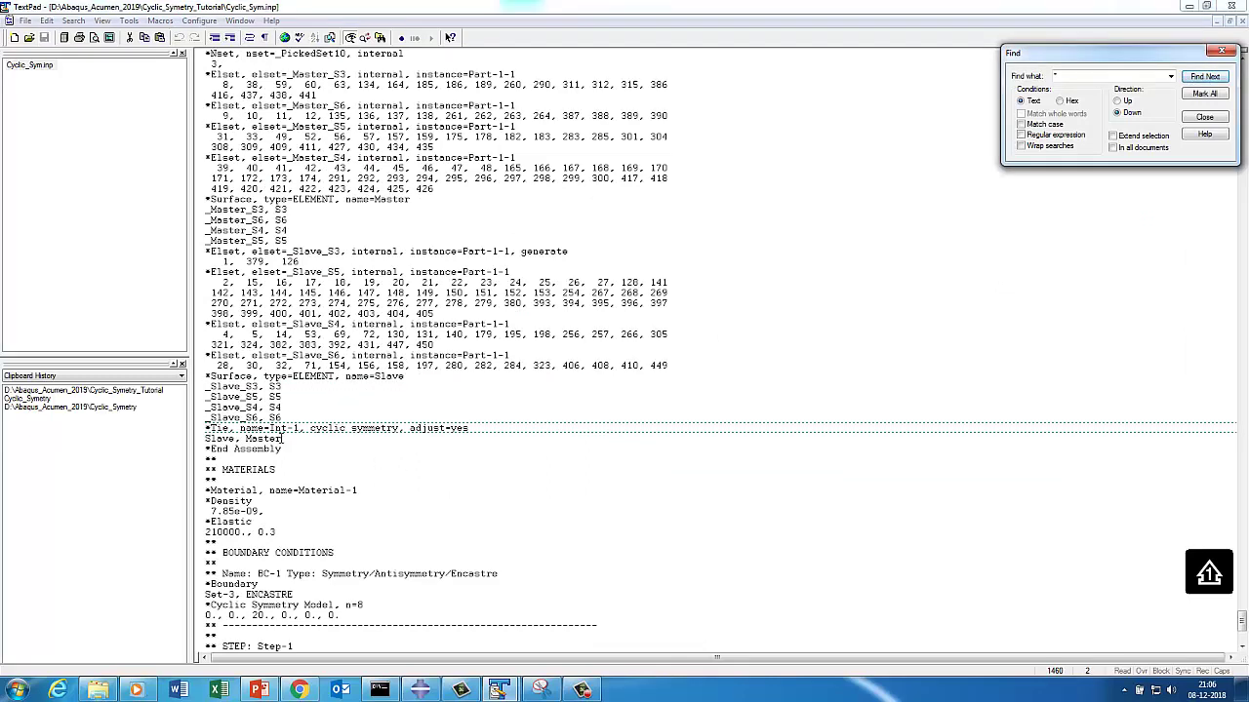
drag(283, 438, 199, 429)
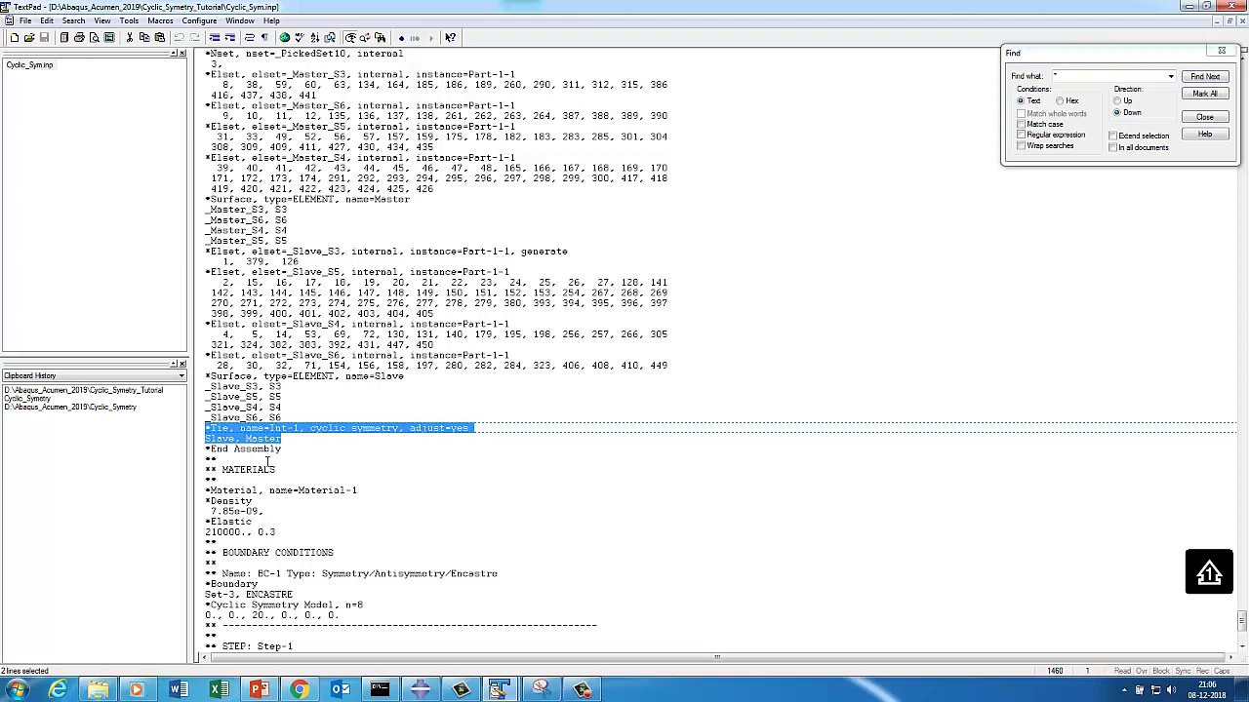
scroll(273, 503, down, 3)
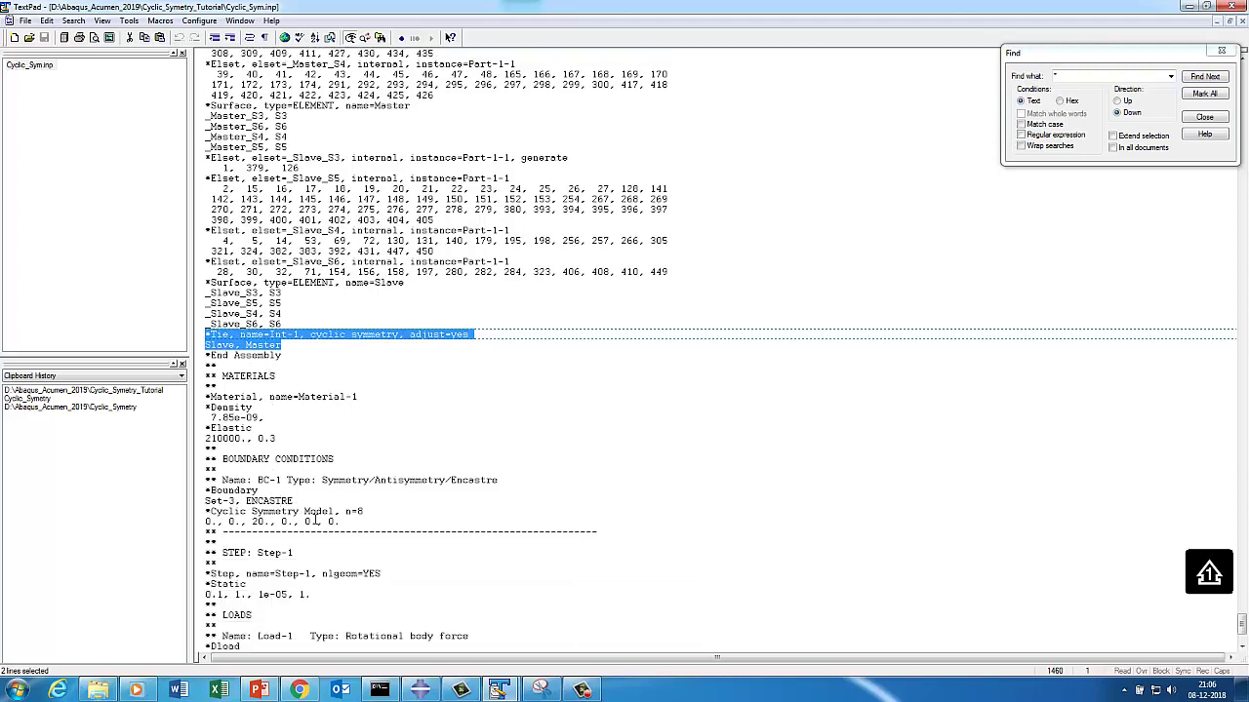
drag(339, 522, 205, 511)
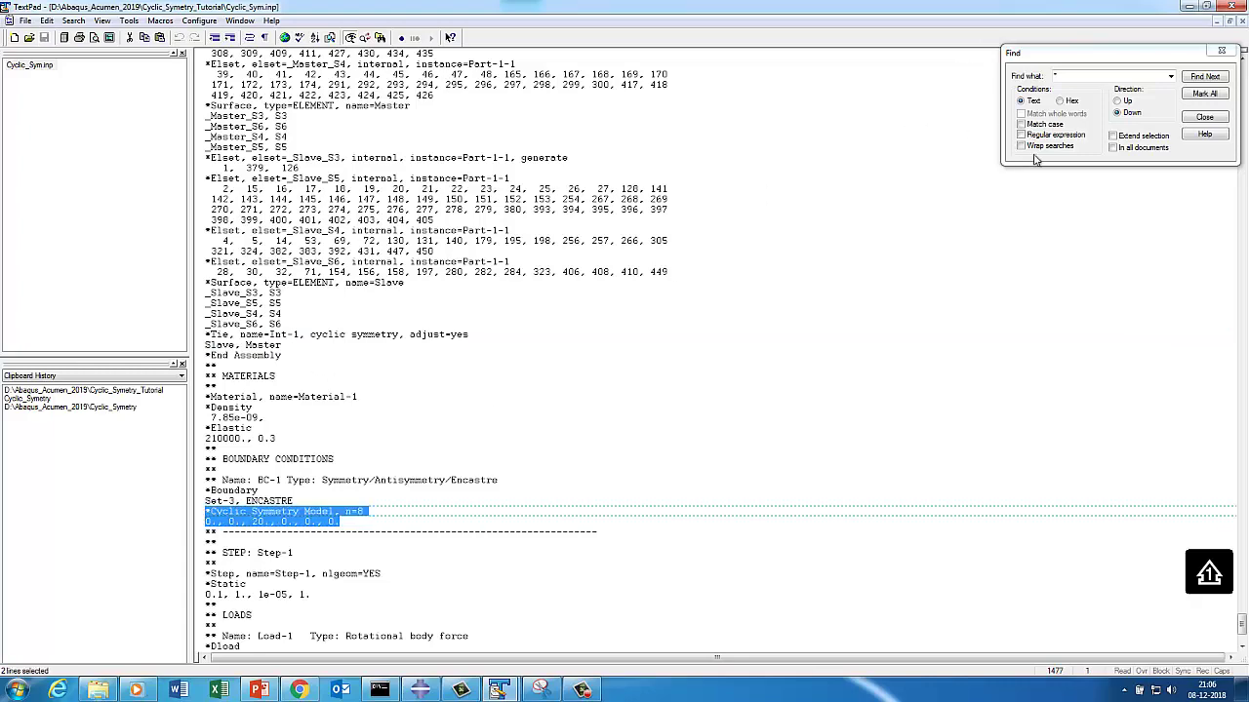
click(1202, 117)
Step: Switch back to Abaqus/CAE, open the Cyclic_Sym job results and show the Mises stress contours on the deformed sector in the XY view
click(1189, 7)
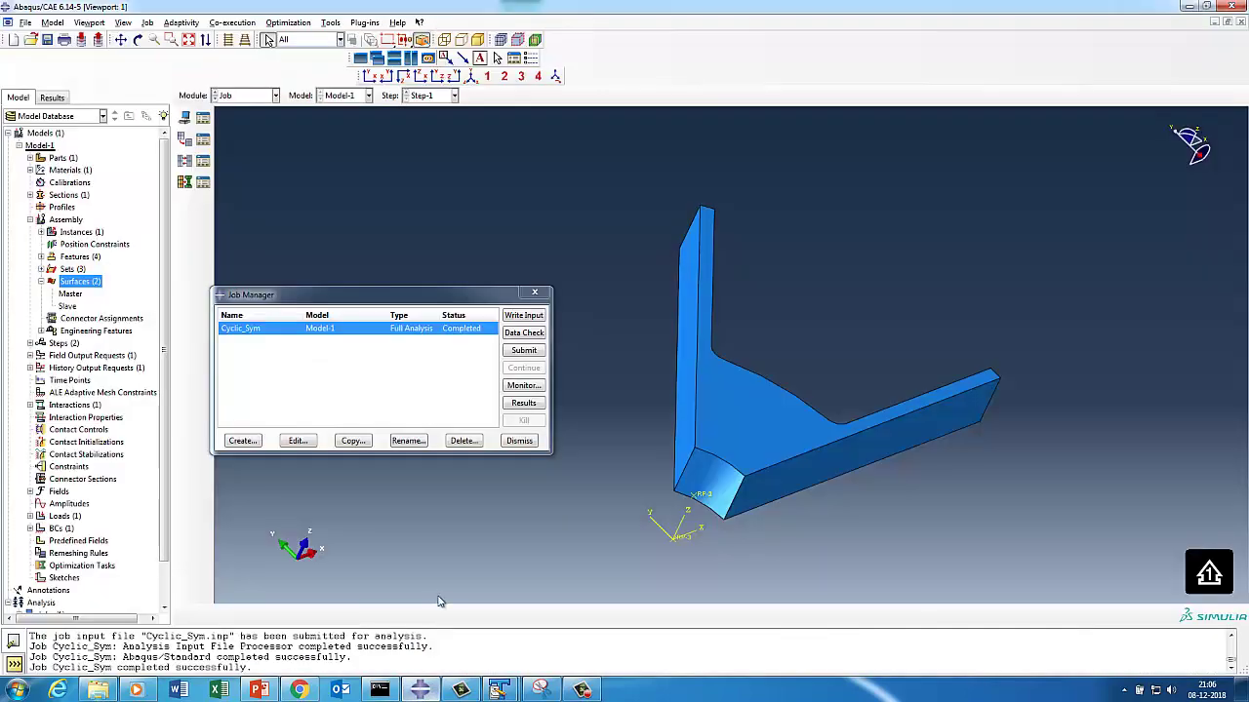
click(511, 401)
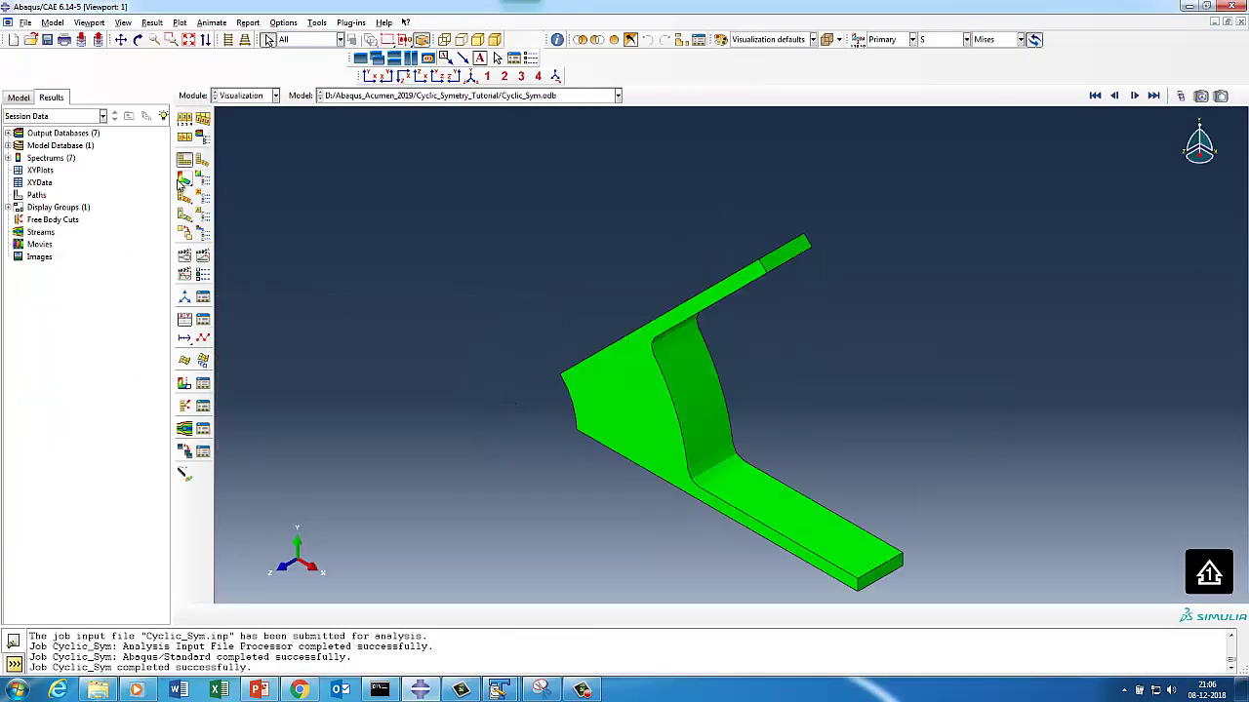
click(184, 178)
click(371, 77)
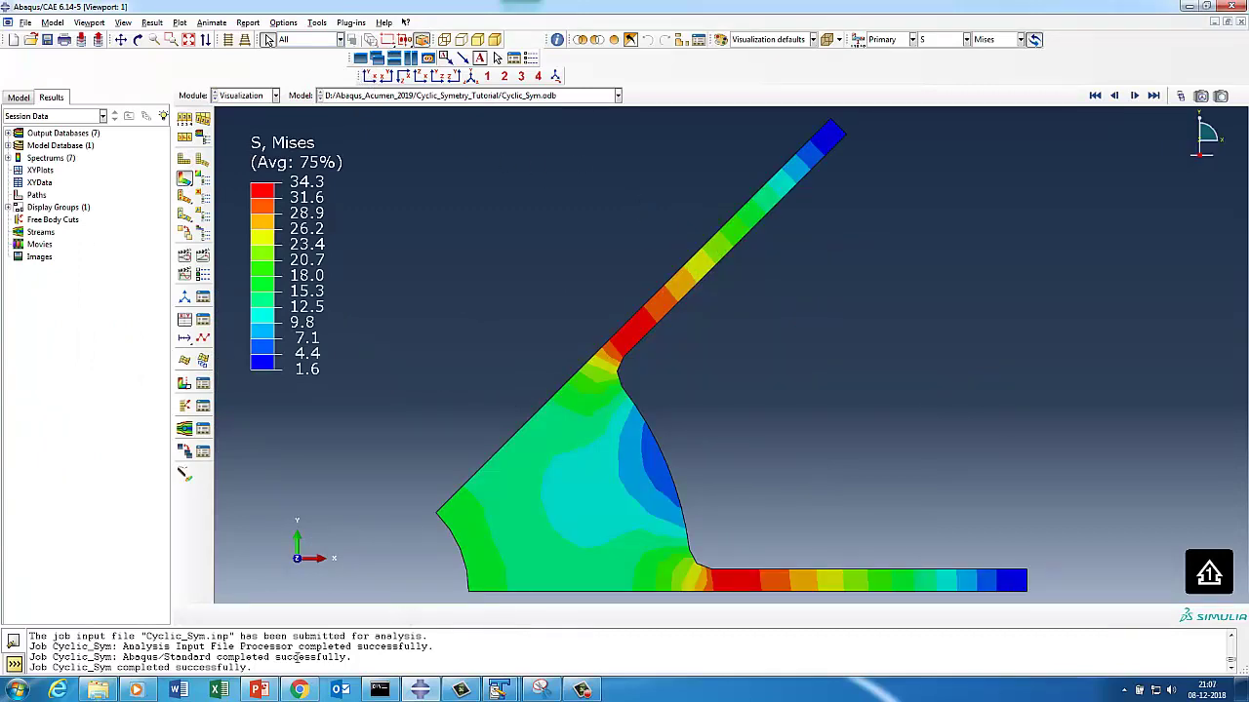
Step: Compare with the full-disc and sector stress plots on the Rotation Body Force Example slide in PowerPoint, and return to Abaqus/CAE
click(261, 689)
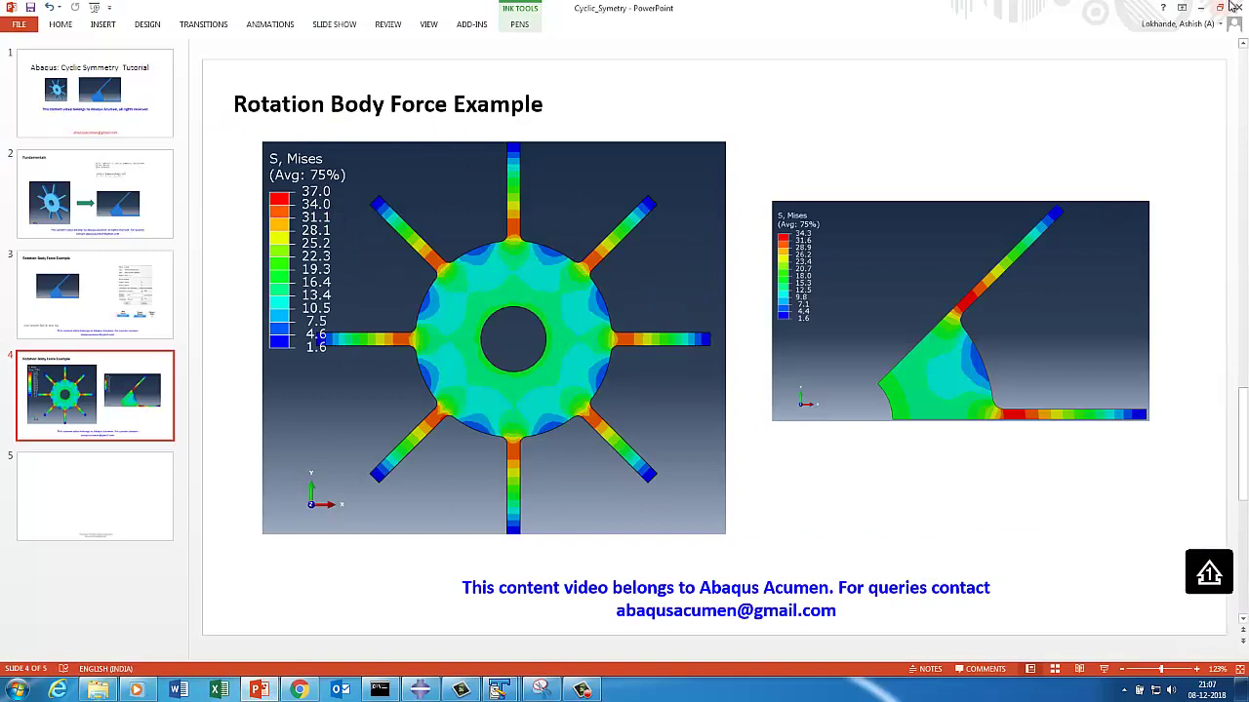
click(1200, 8)
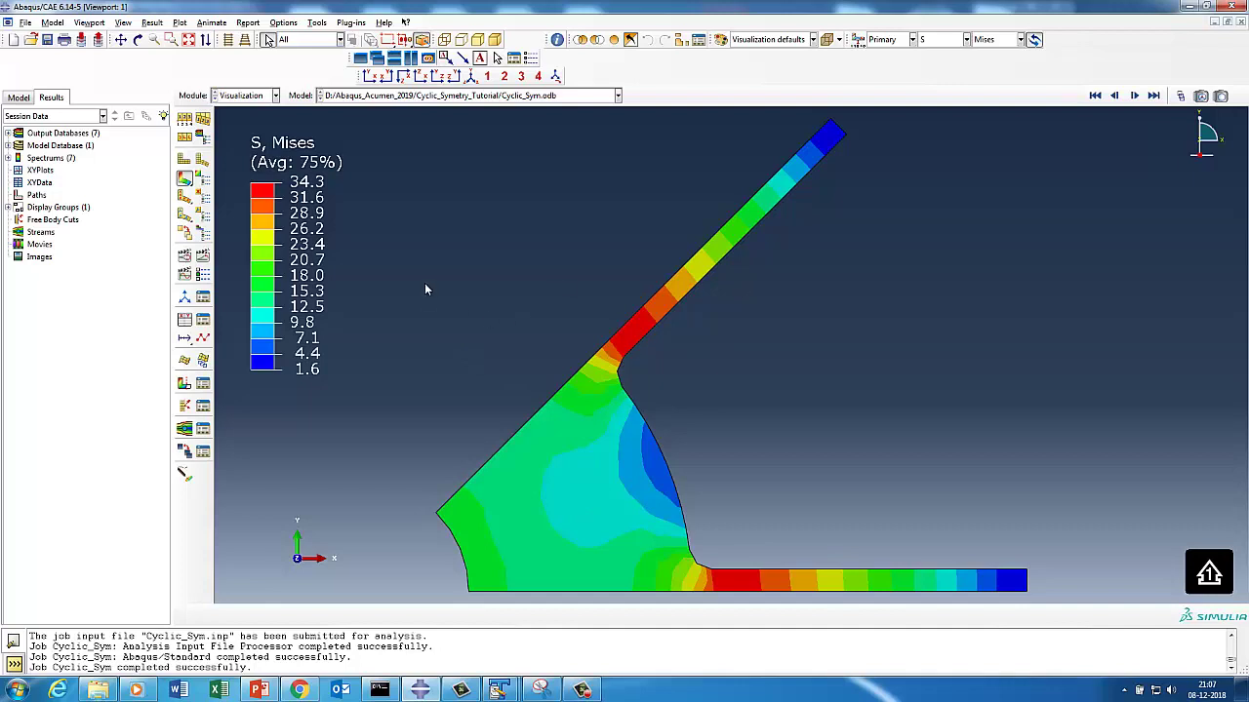
Step: Display the sector results as a circular pattern of 8 about the Z axis over a total angle of 360
click(202, 138)
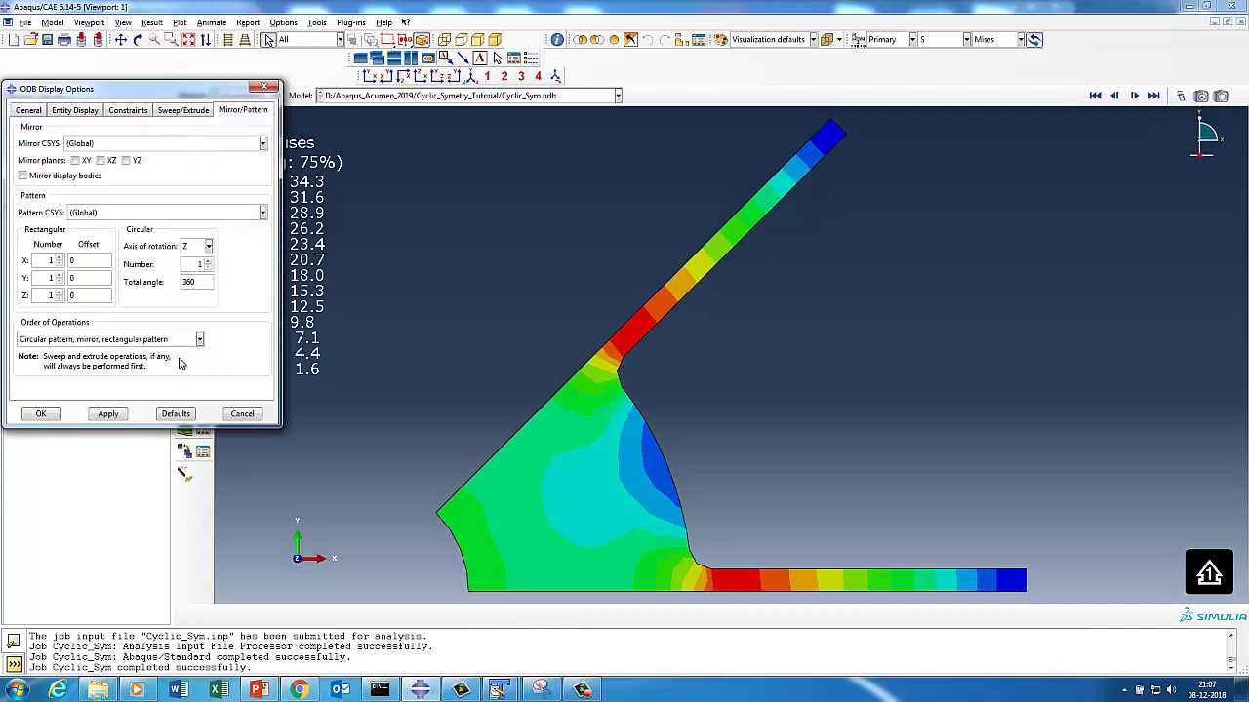
click(207, 260)
click(206, 261)
click(207, 261)
click(107, 414)
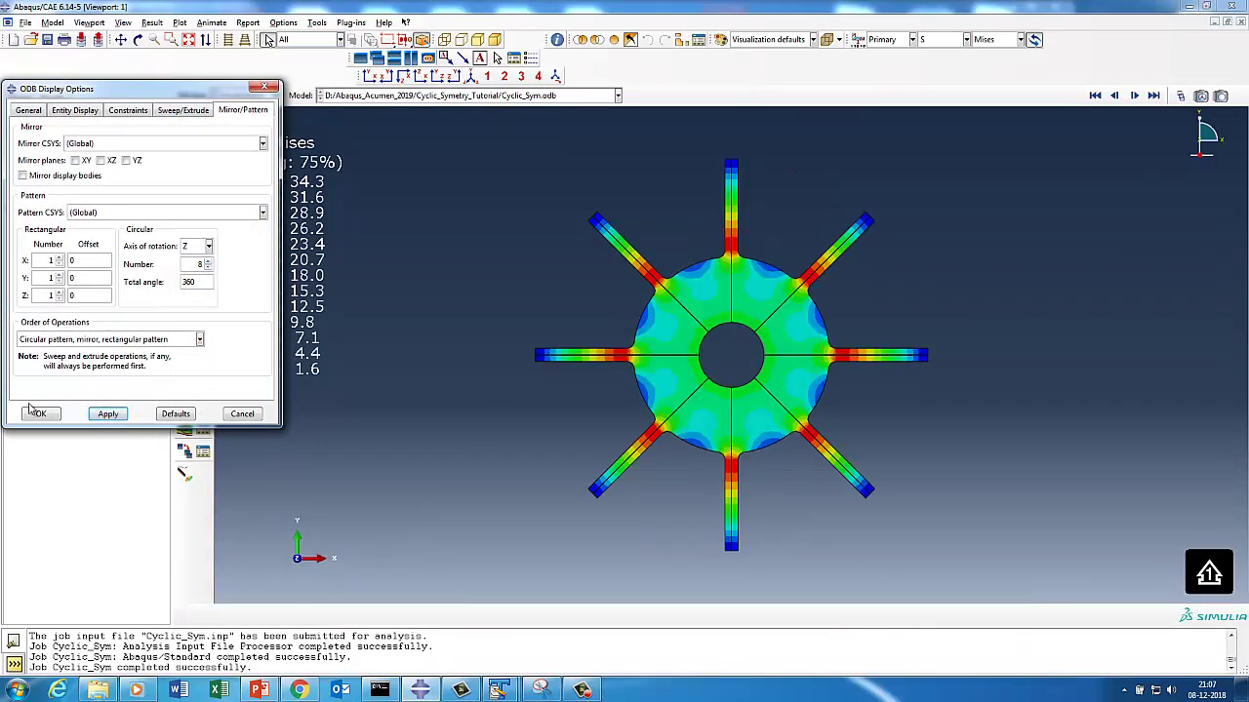
click(39, 414)
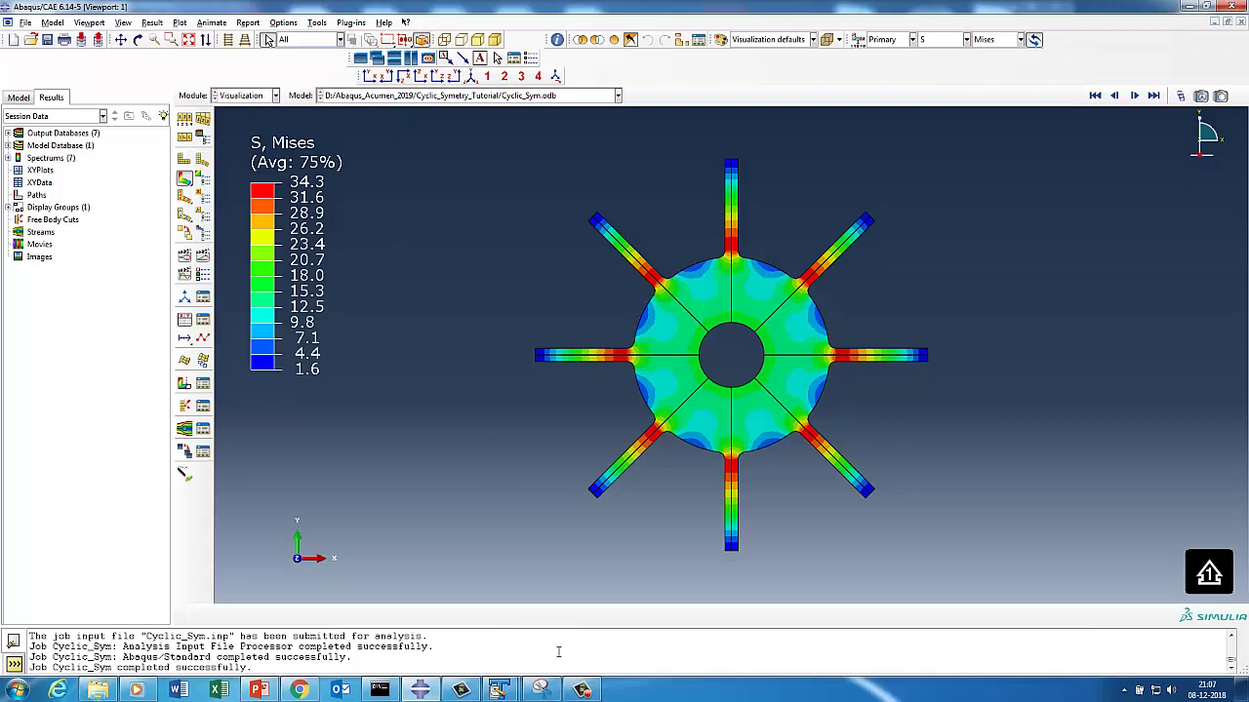
click(581, 690)
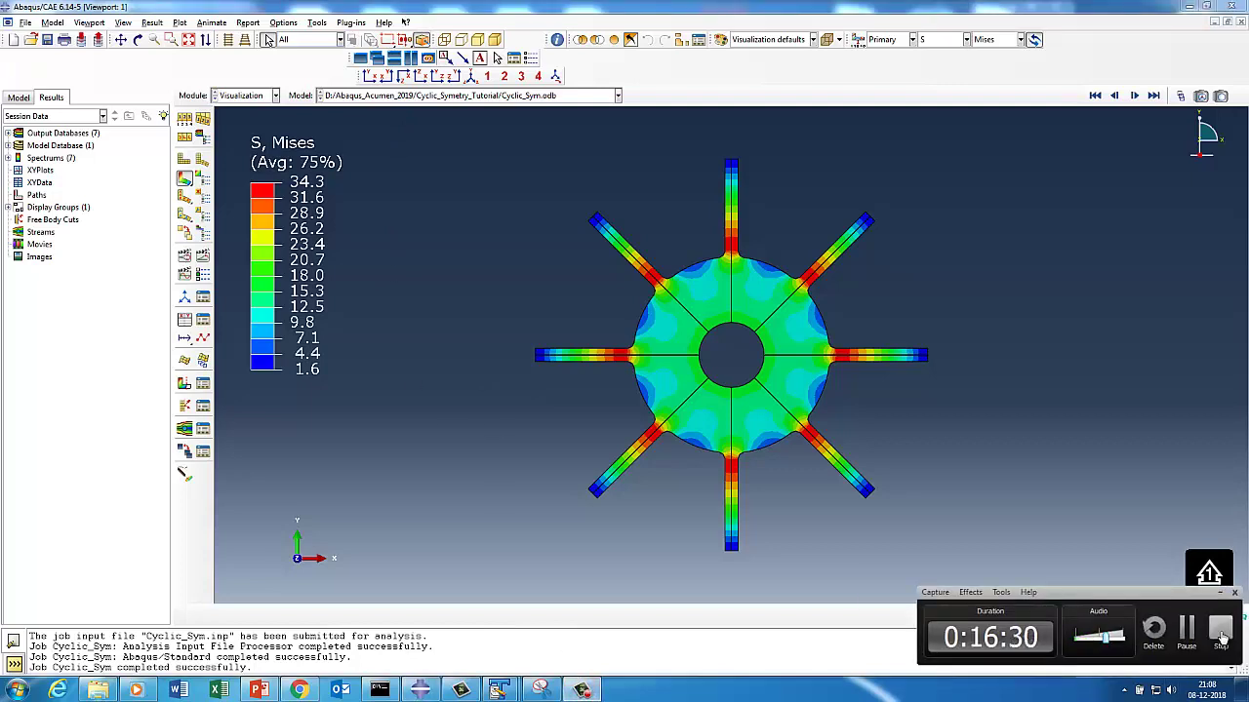